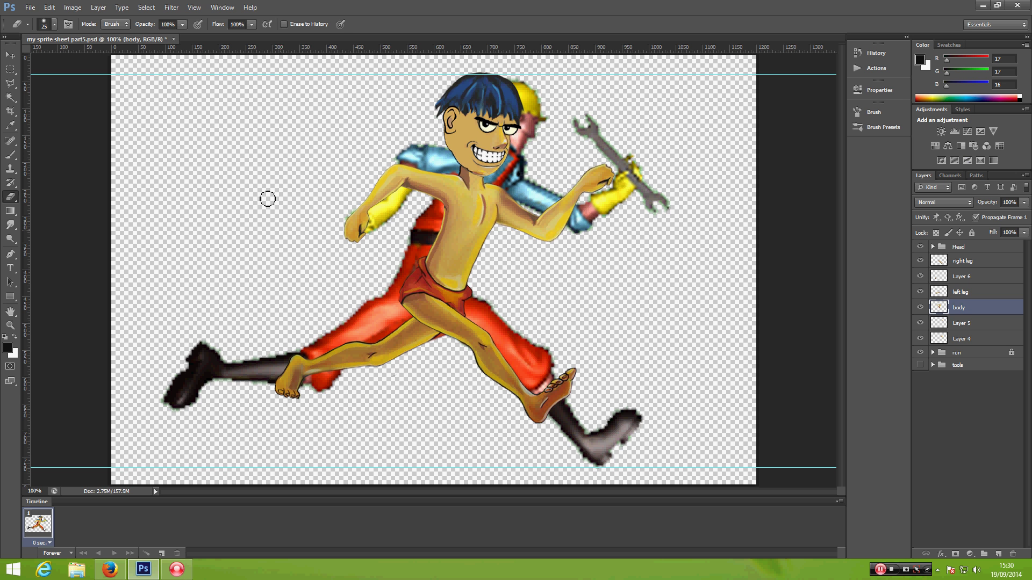
With the Move tool active, hide the run group so only the yellow runner remains
click(10, 55)
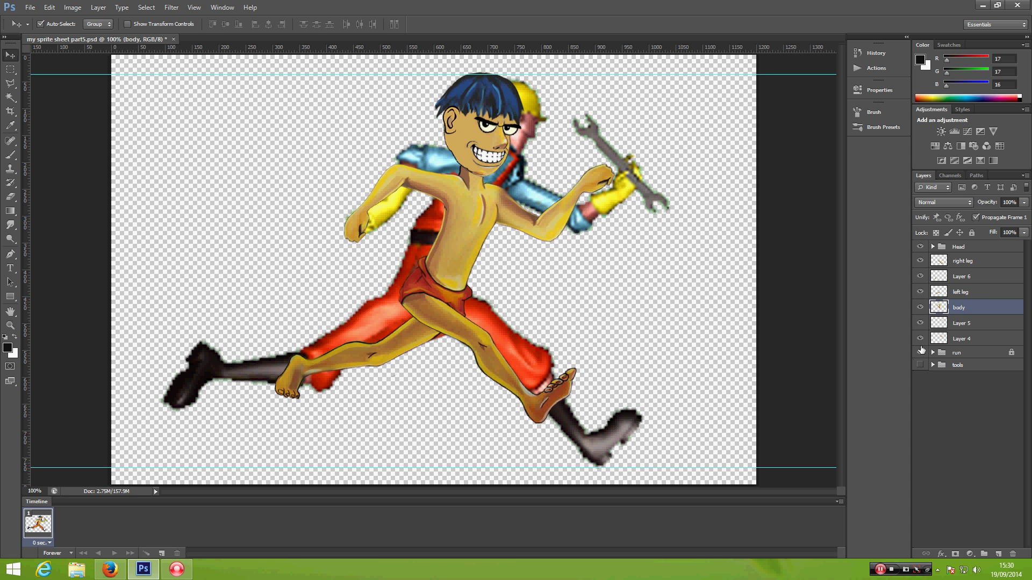
click(919, 353)
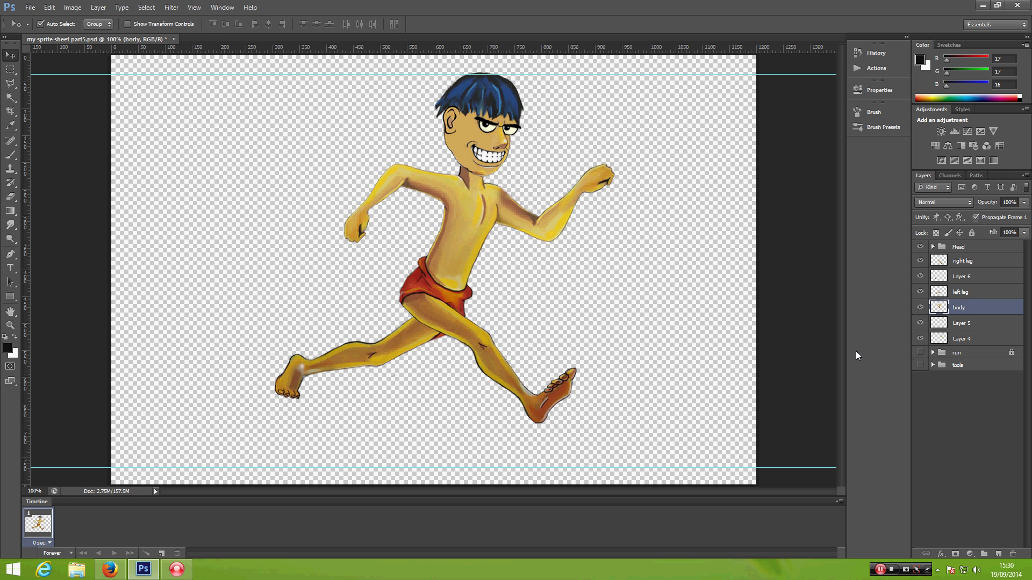
Zoom in on the crossed legs and set the Eraser to 0% hardness and 5 px
key(ctrl+plus)
key(ctrl+plus)
key(ctrl+plus)
key(ctrl+plus)
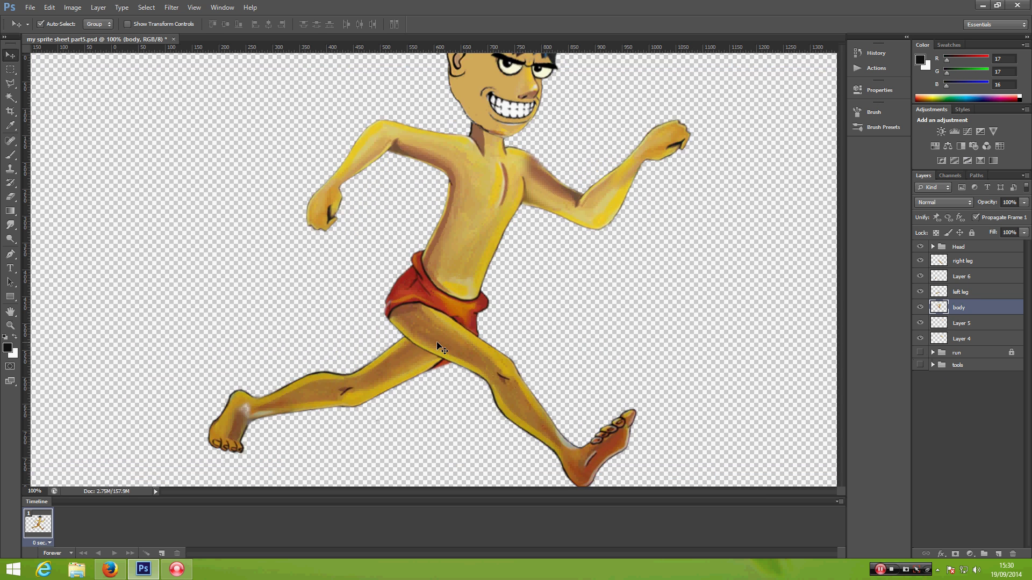
scroll(449, 269, down, 5)
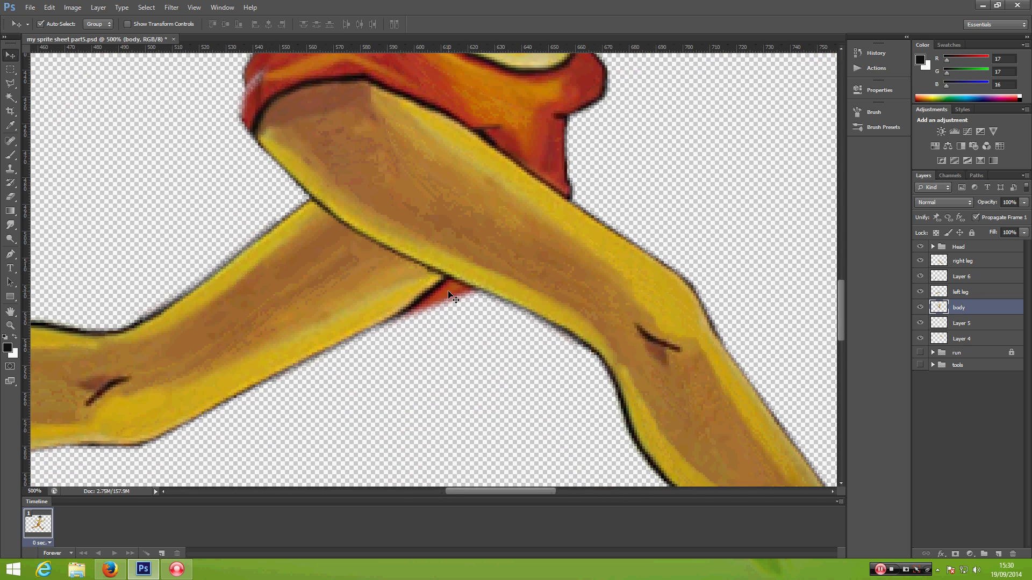
scroll(450, 295, up, 2)
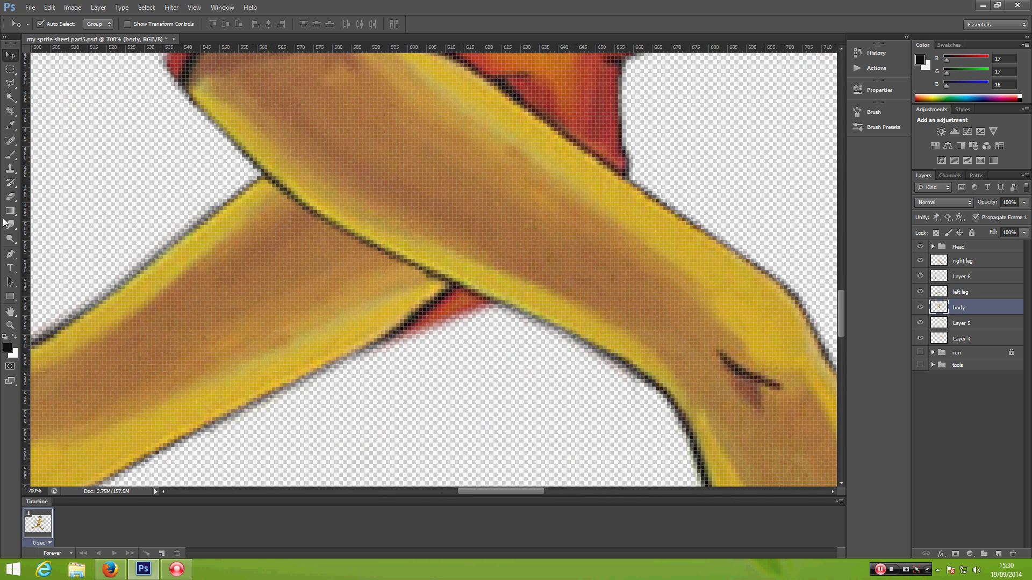
click(10, 197)
right_click(453, 388)
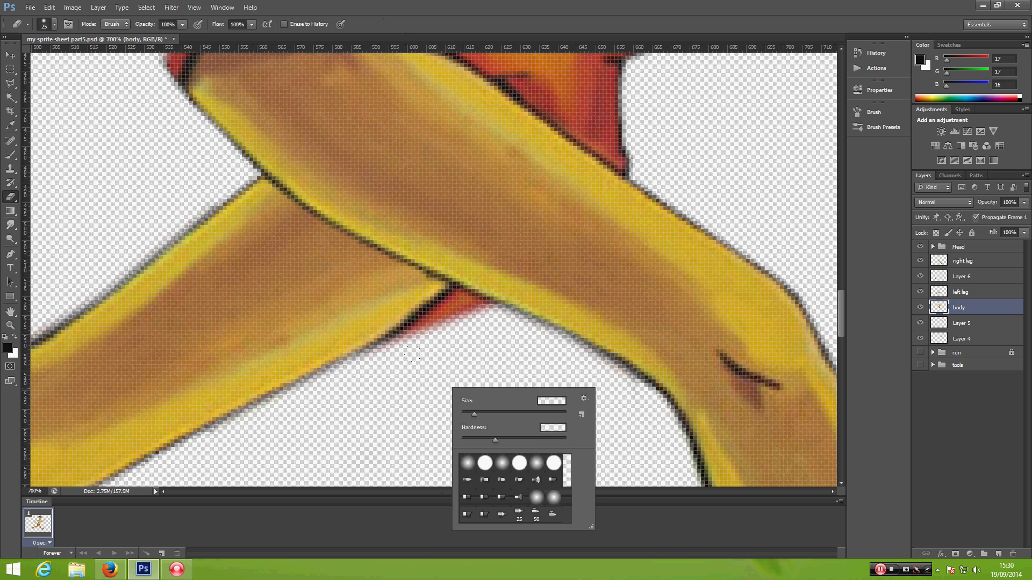
mouse_move(492, 441)
mouse_down()
mouse_move(460, 440)
mouse_move(463, 412)
mouse_up()
click(445, 359)
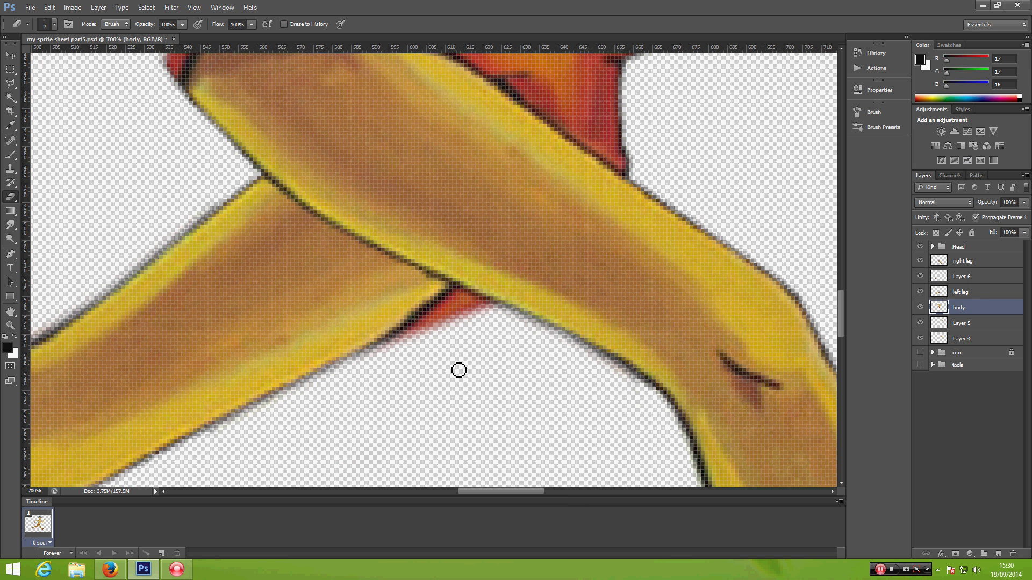
key(bracketright)
key(bracketright)
key(bracketright)
Select the left leg layer and erase the red patch below the leg crossing
click(920, 308)
click(920, 308)
key(v)
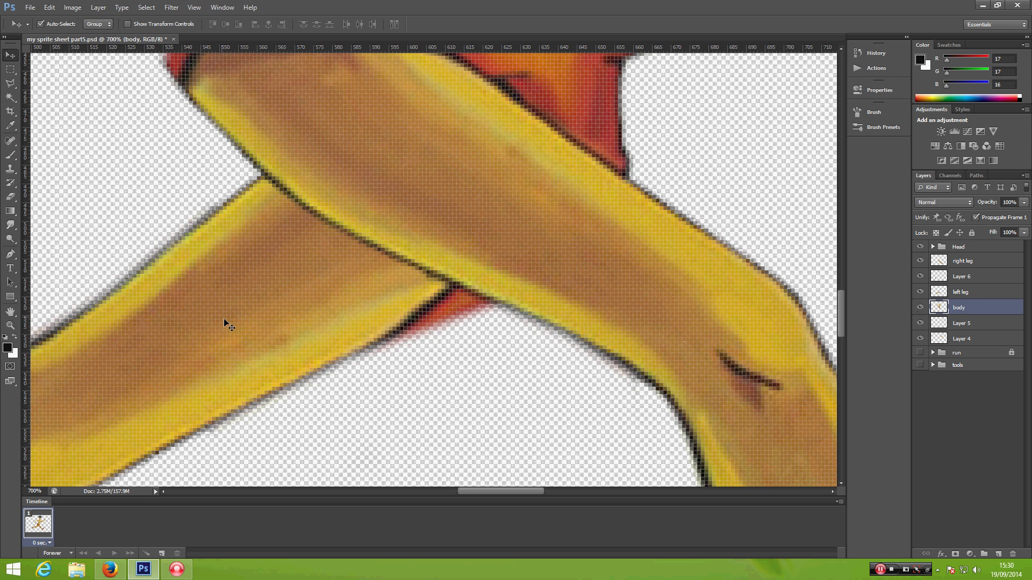
click(226, 323)
click(921, 292)
click(921, 293)
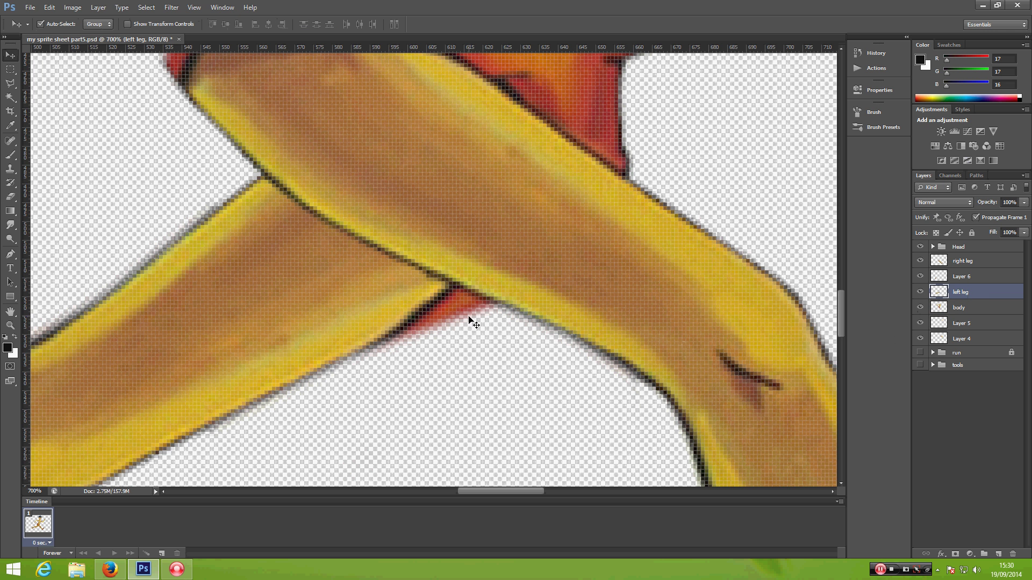
click(11, 196)
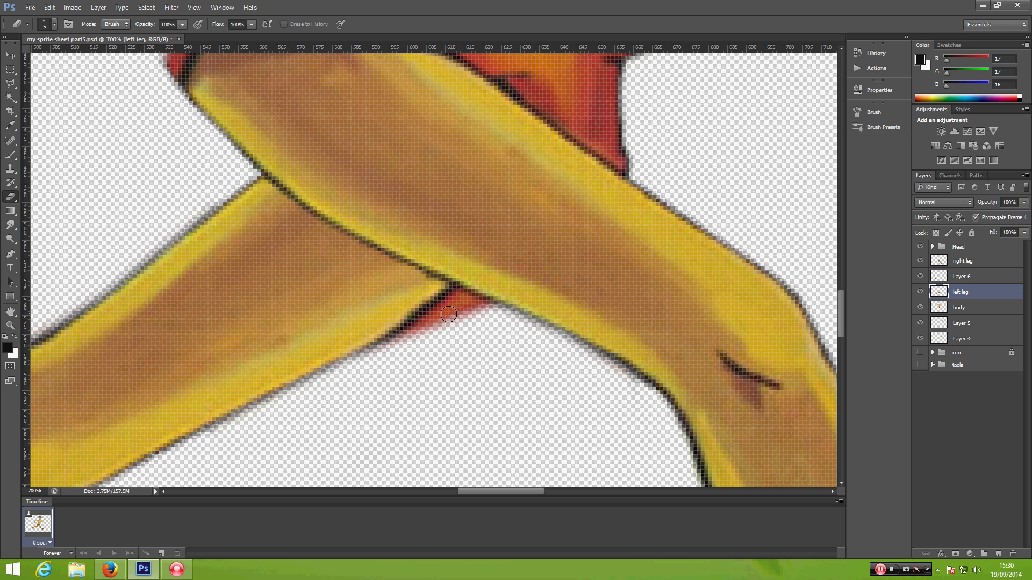
mouse_move(450, 315)
mouse_down()
mouse_move(400, 344)
mouse_move(437, 328)
mouse_move(472, 285)
mouse_move(482, 288)
mouse_move(482, 302)
mouse_move(465, 310)
mouse_move(487, 304)
mouse_move(448, 317)
mouse_move(454, 306)
mouse_move(380, 353)
mouse_move(462, 326)
mouse_up()
key(ctrl+minus)
key(ctrl+minus)
key(ctrl+minus)
key(ctrl+minus)
key(ctrl+minus)
key(ctrl+minus)
key(ctrl+minus)
key(ctrl+minus)
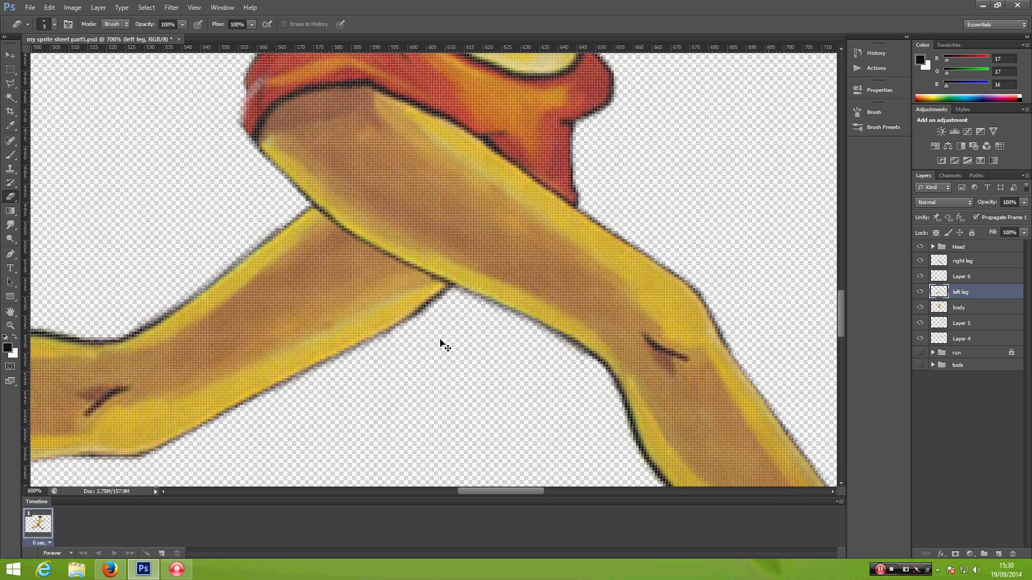
Toggle the run group and Layer 4 visibility to identify which body part Layer 4 holds
key(ctrl+plus)
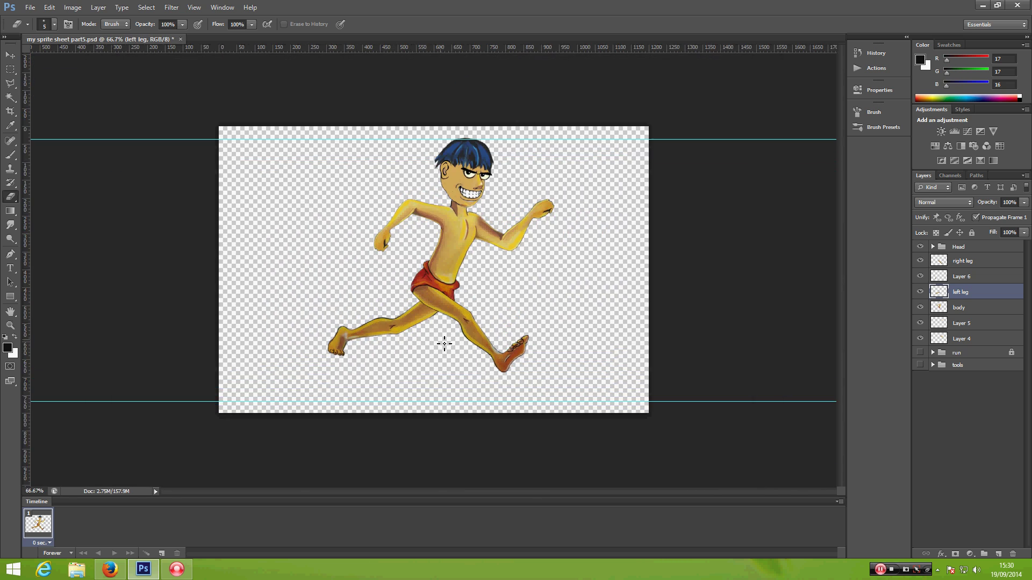
click(920, 354)
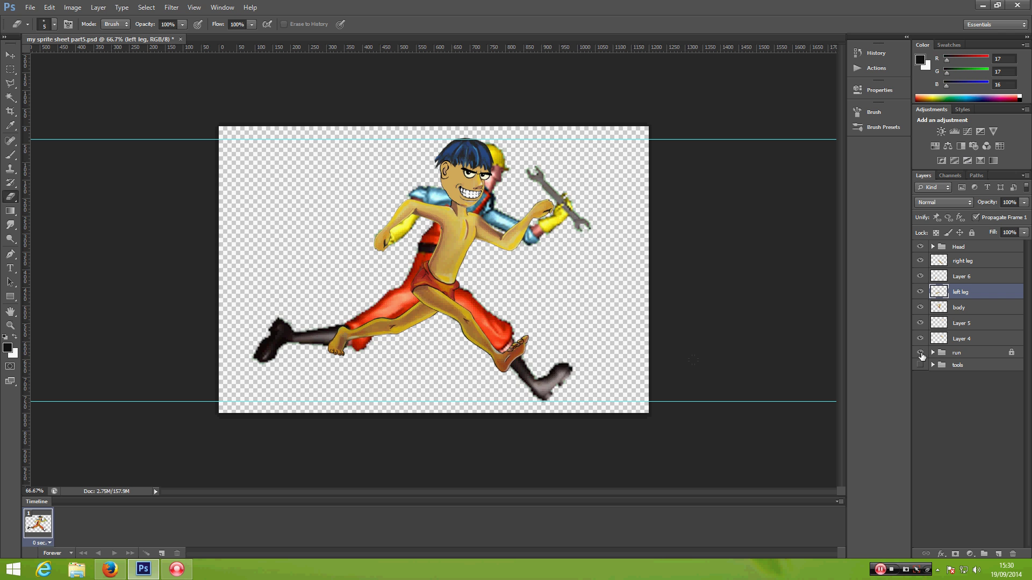
click(920, 353)
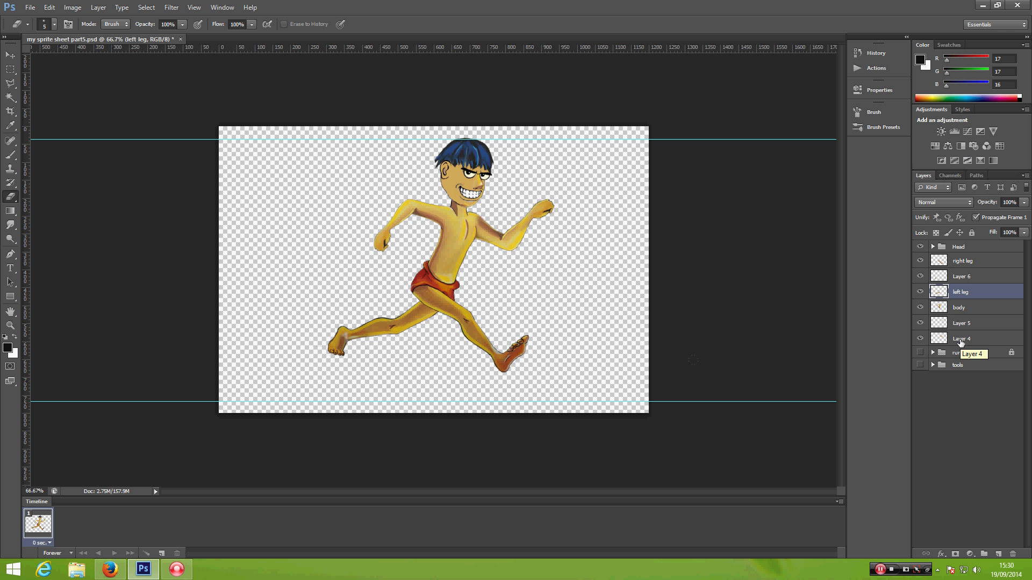
click(920, 338)
click(920, 338)
click(920, 339)
click(919, 339)
click(920, 339)
click(919, 339)
click(920, 339)
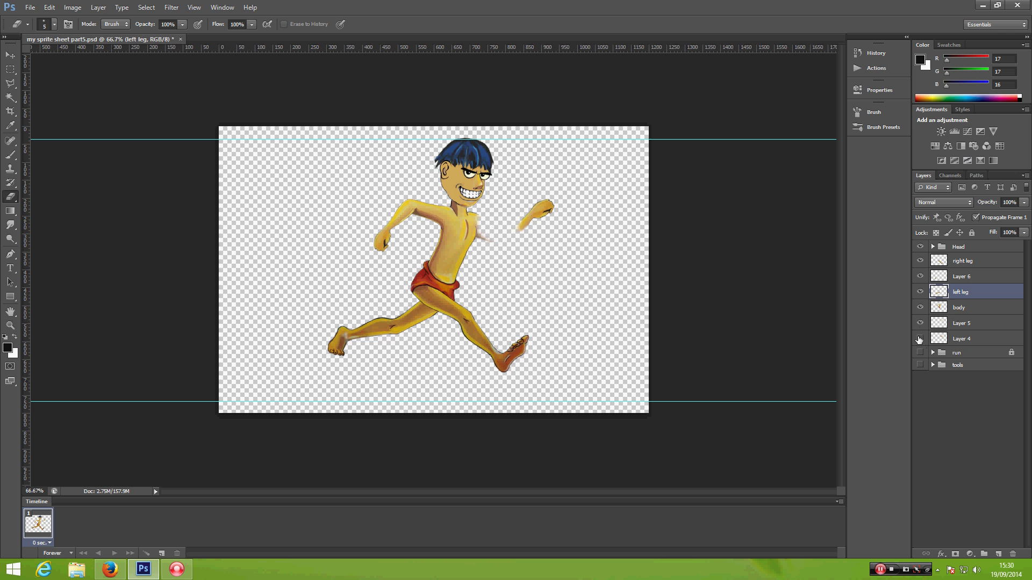
click(920, 339)
click(920, 291)
click(920, 292)
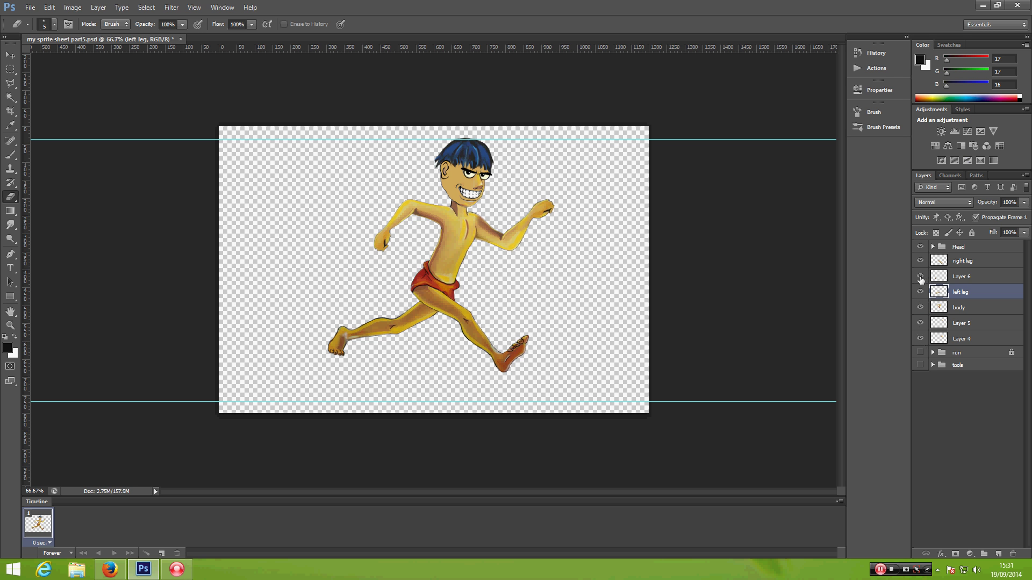
Confirm Layer 6 is the foot and rename it 'left foot'
click(920, 277)
click(920, 277)
click(920, 278)
click(920, 277)
click(920, 278)
click(967, 278)
click(920, 277)
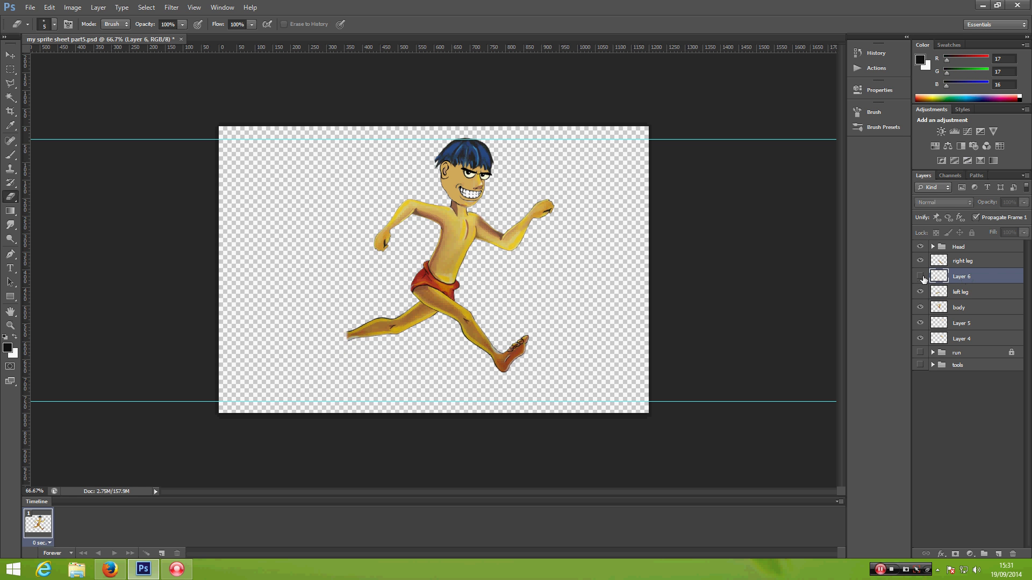
click(920, 277)
double_click(962, 277)
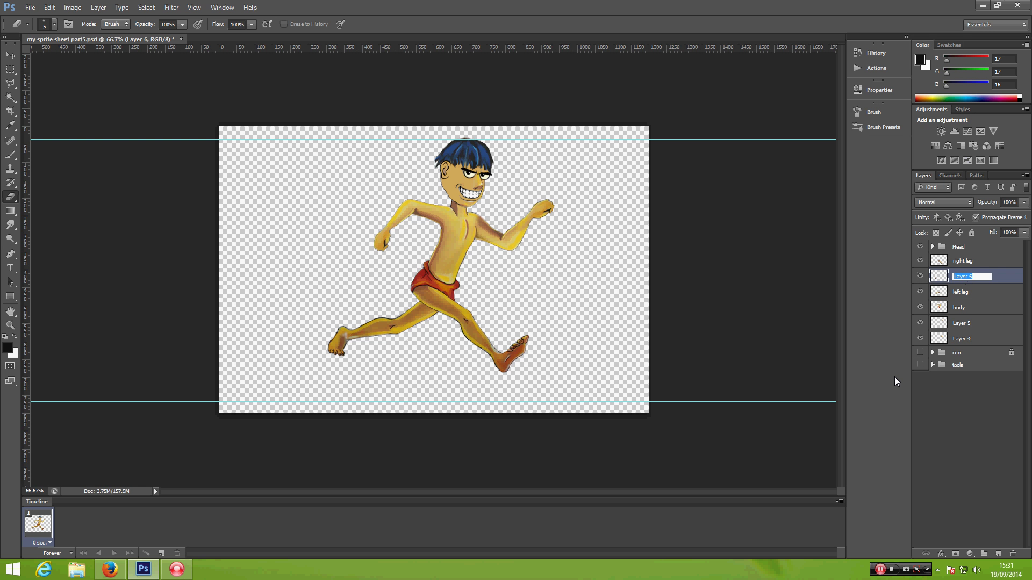
text(left foot)
key(Return)
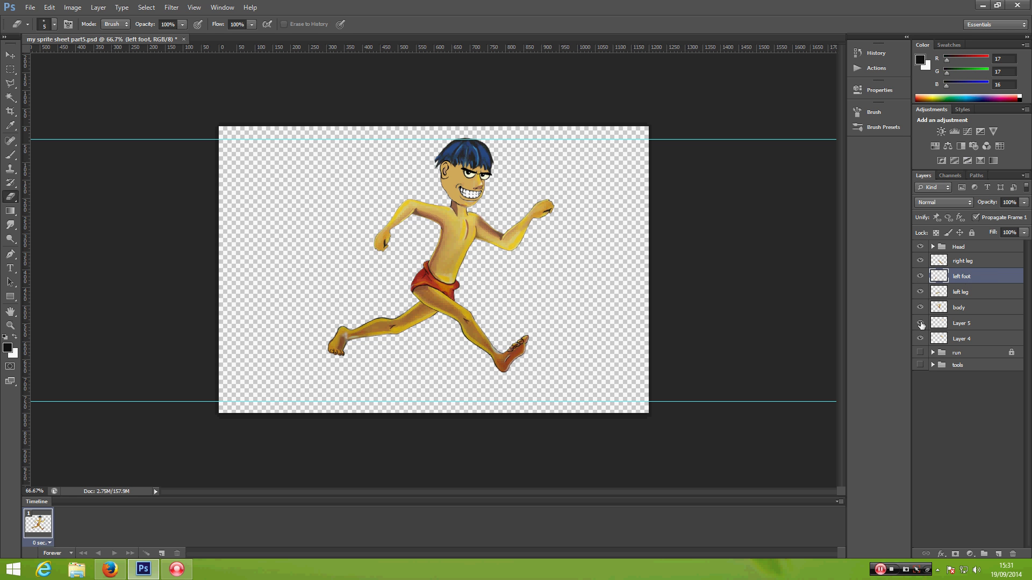
Rename Layer 5 to 'left hand' and Layer 4 to 'left hand 2'
click(959, 325)
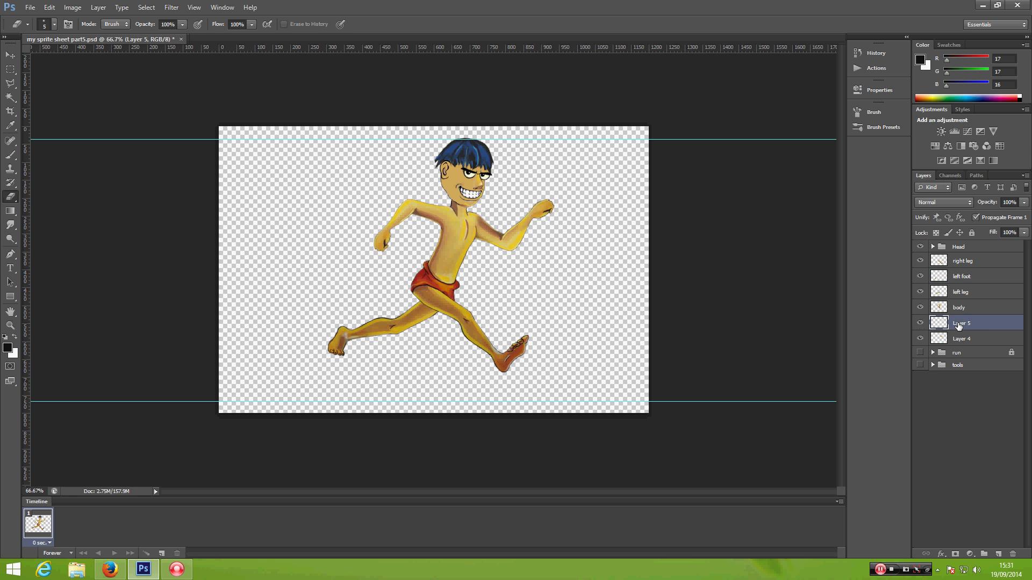
double_click(959, 325)
text(left hand)
key(Return)
click(921, 339)
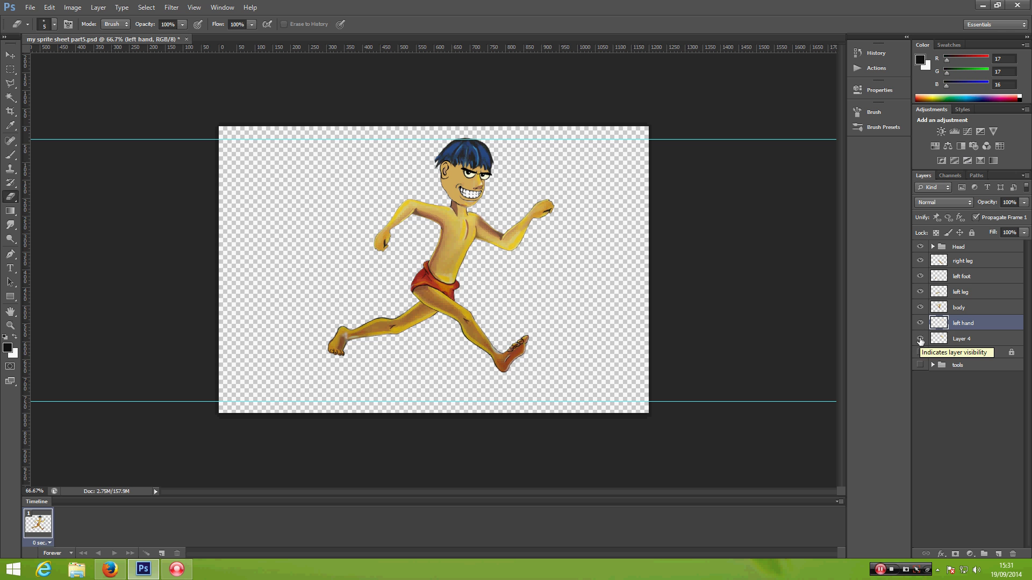
double_click(959, 338)
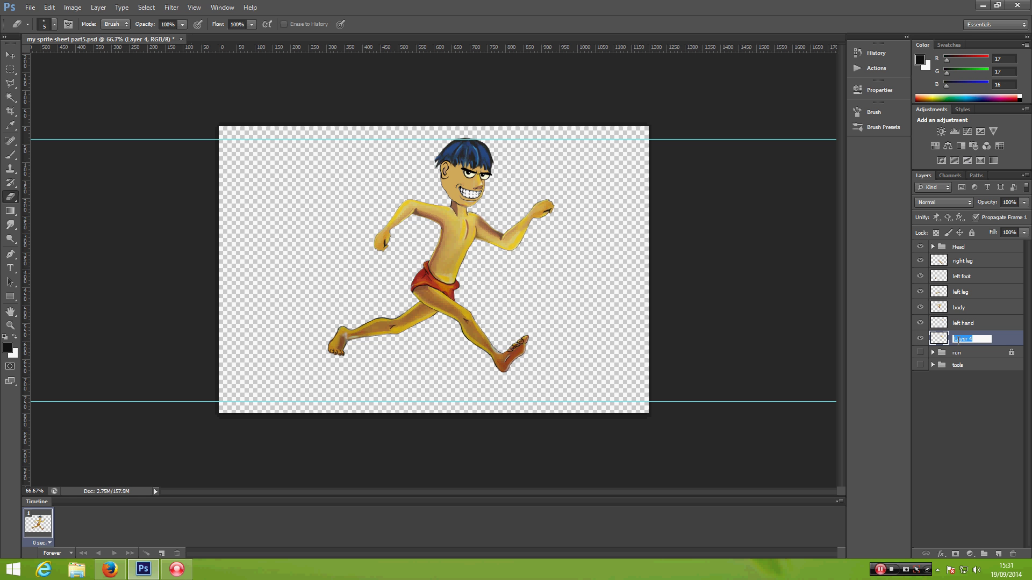
text(left hand 2)
key(Return)
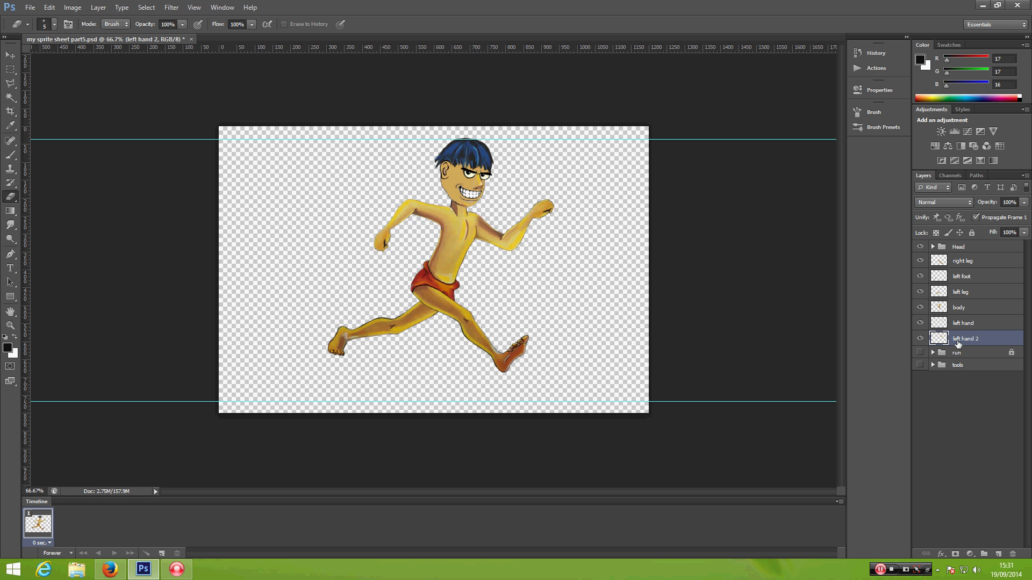
Put the Head through left hand 2 layers into a new group named 'time frame 1'
shift+click(977, 251)
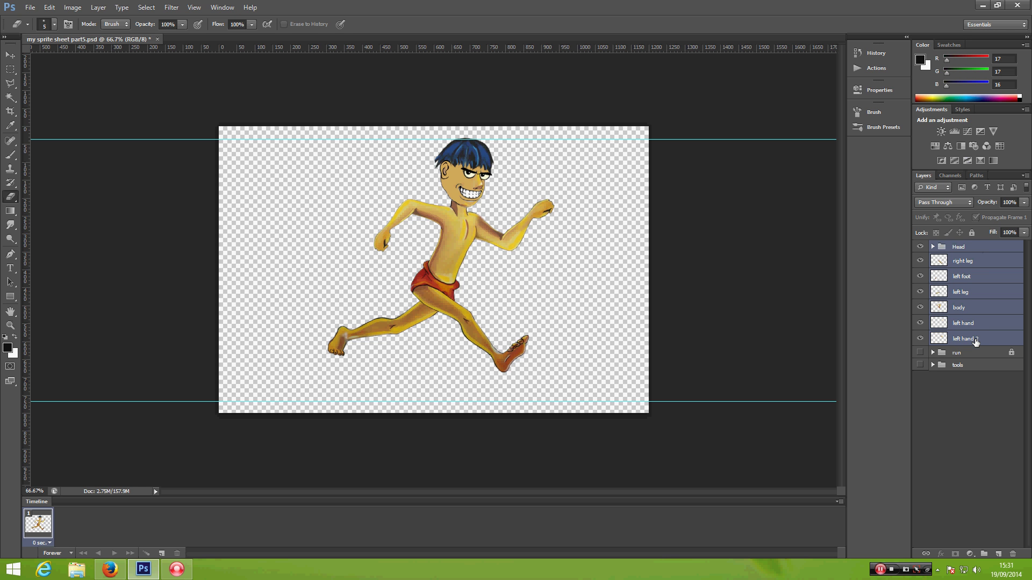
drag(975, 340, 984, 553)
click(920, 247)
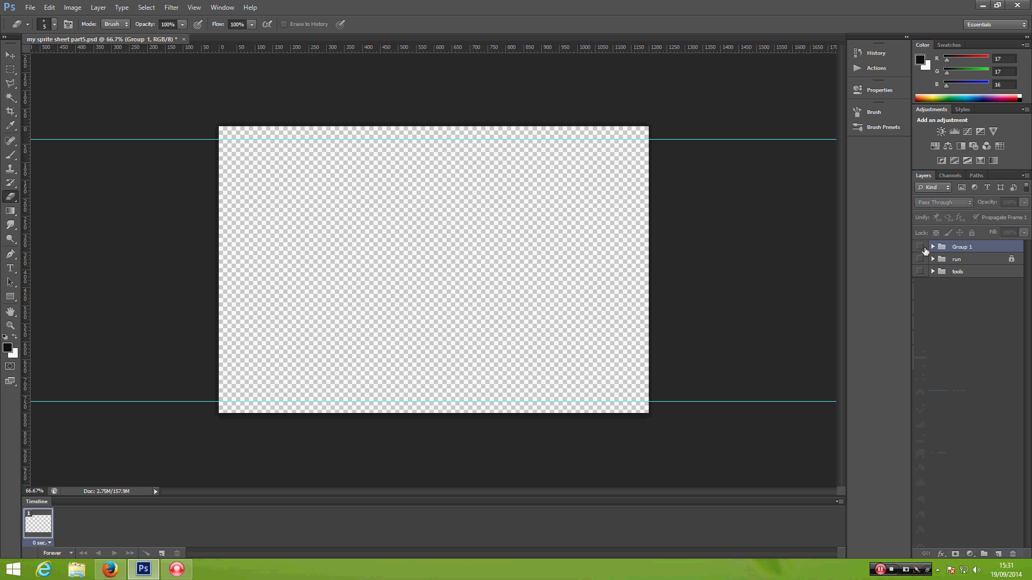
click(920, 247)
double_click(958, 248)
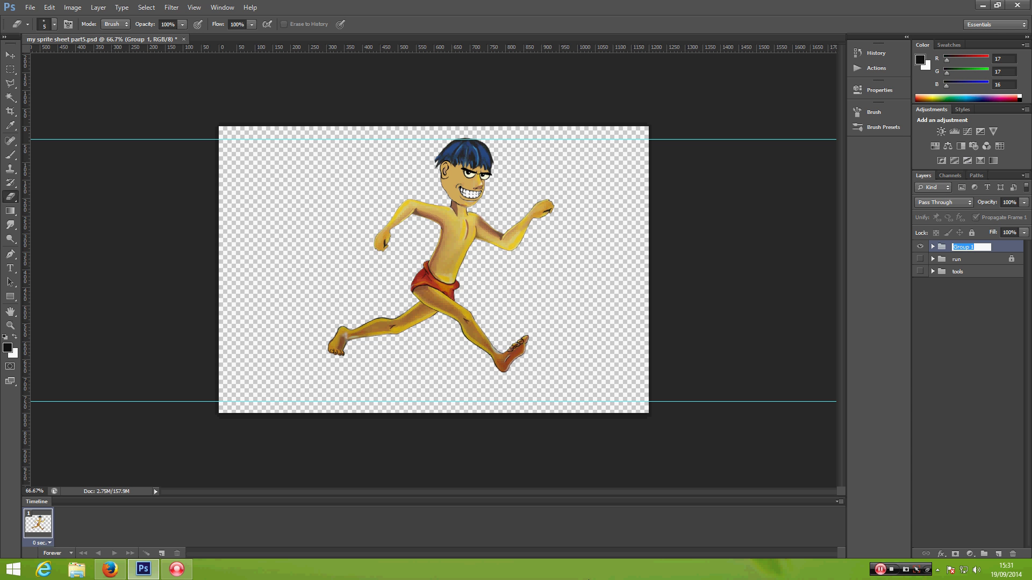
text(time frame)
key(Return)
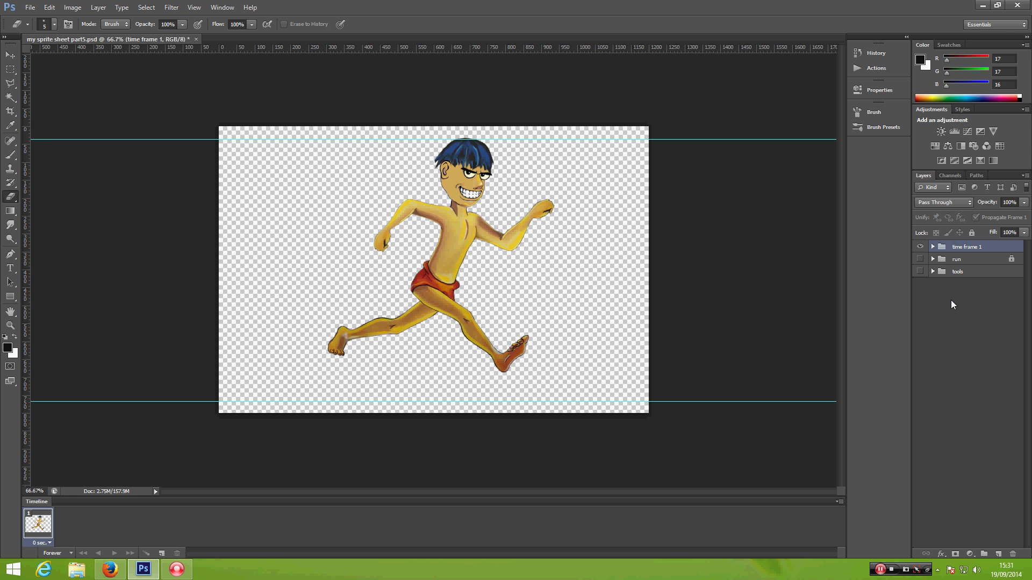
Duplicate the time frame 1 group and ungroup the copy's layers
drag(966, 247, 998, 554)
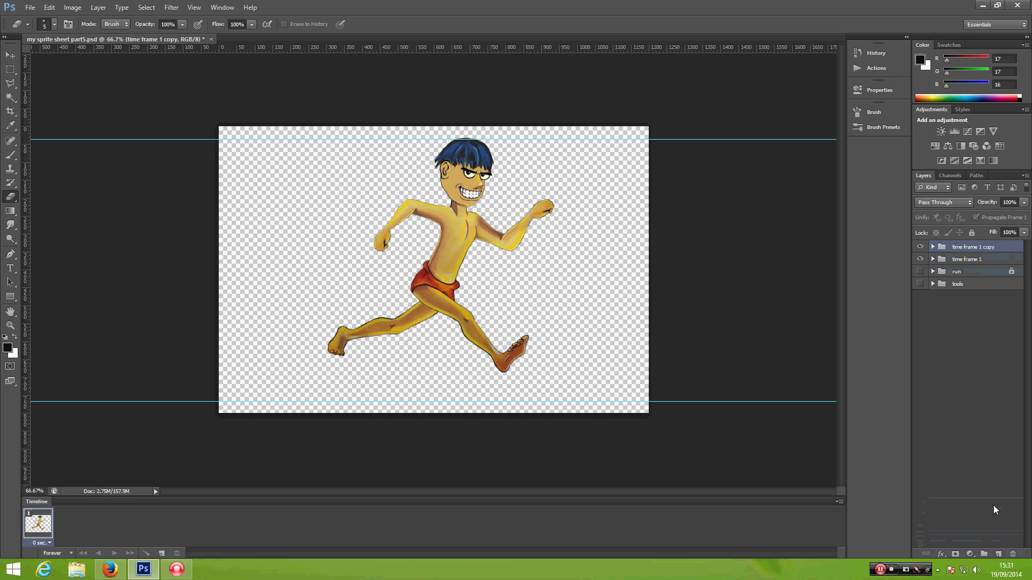
click(934, 247)
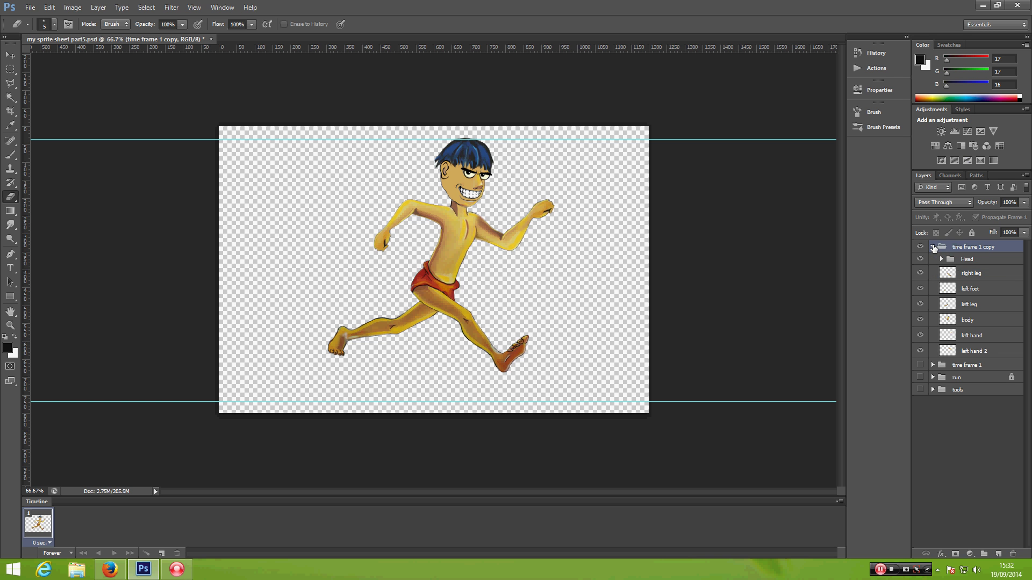
click(934, 248)
right_click(953, 248)
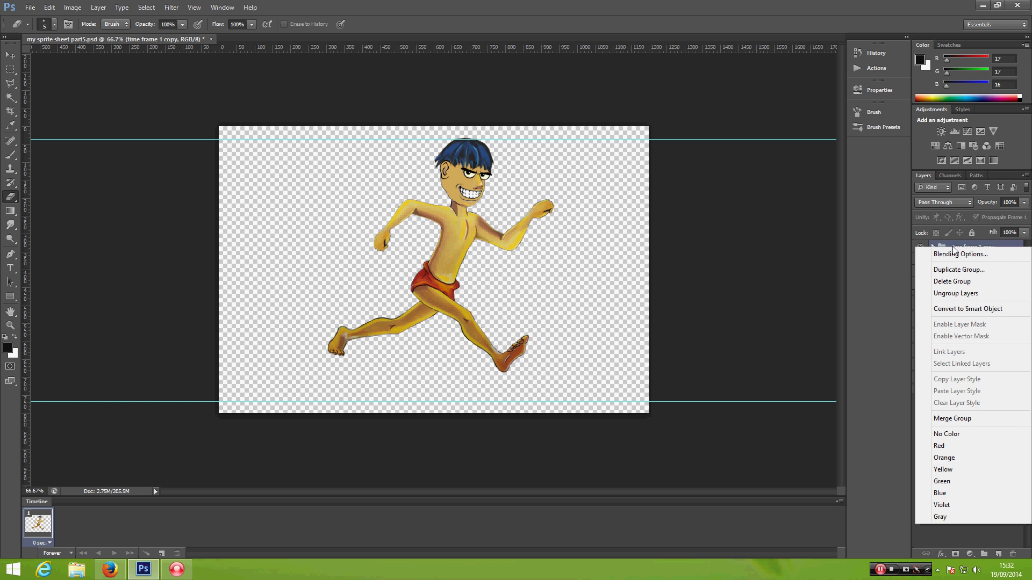
click(956, 294)
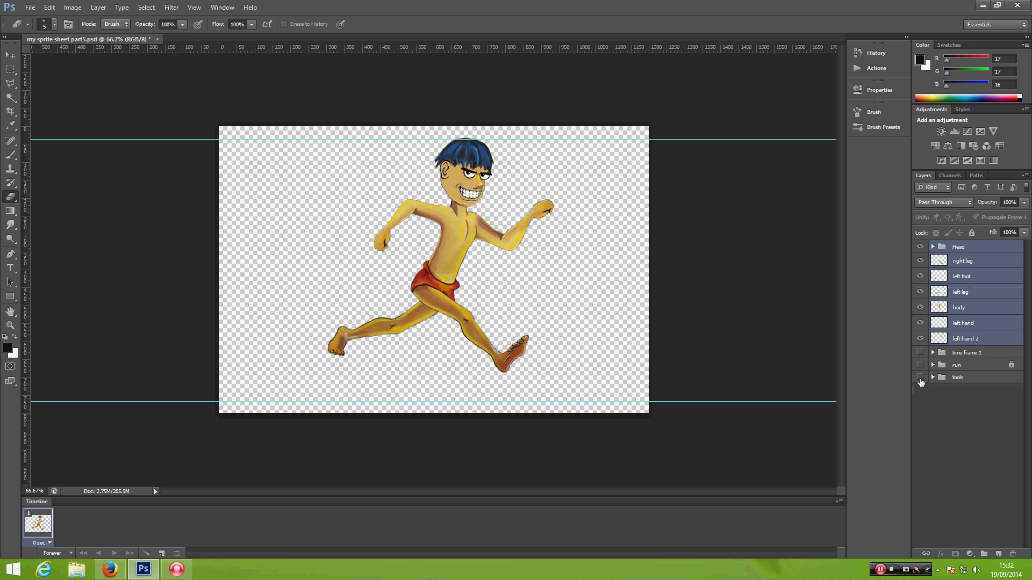
Make the run group visible with reference pose 2 shown and pose 1 hidden
click(920, 365)
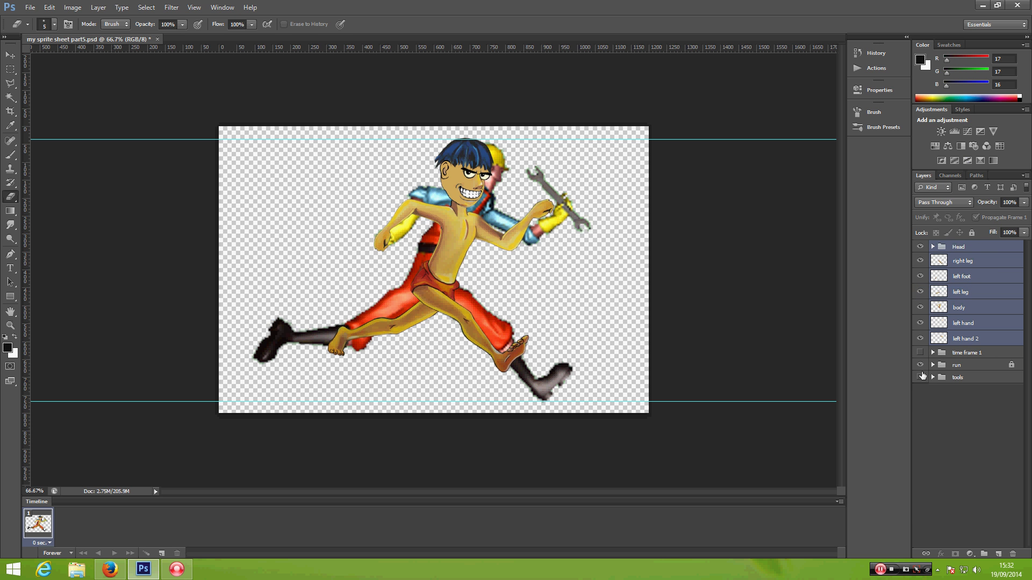
click(932, 366)
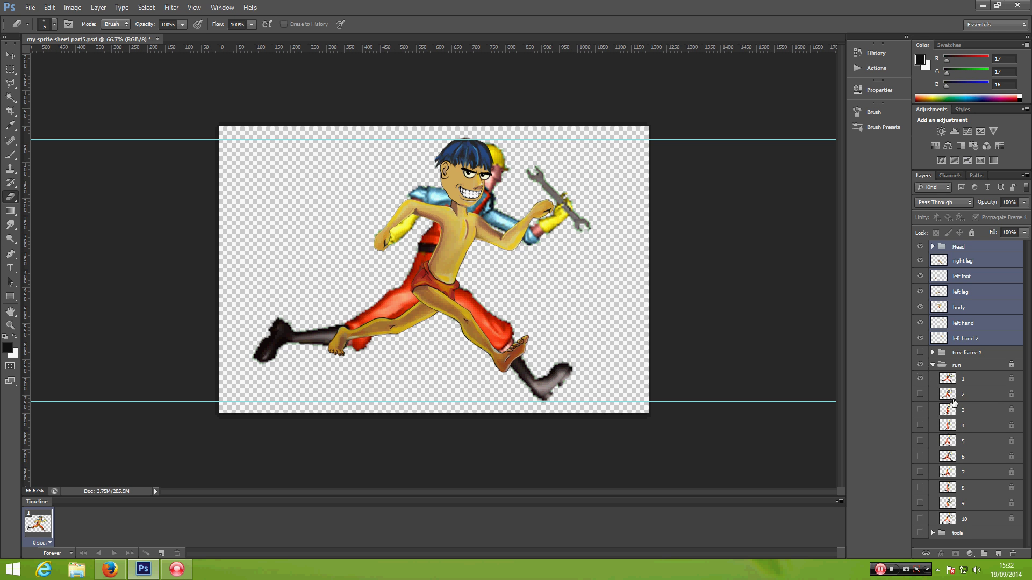
click(921, 379)
click(921, 395)
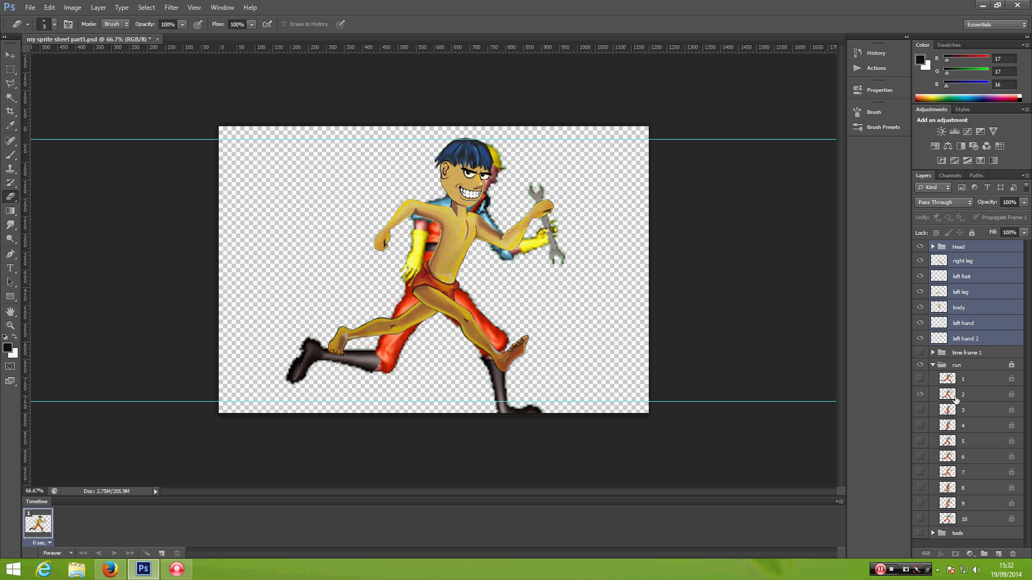
click(933, 395)
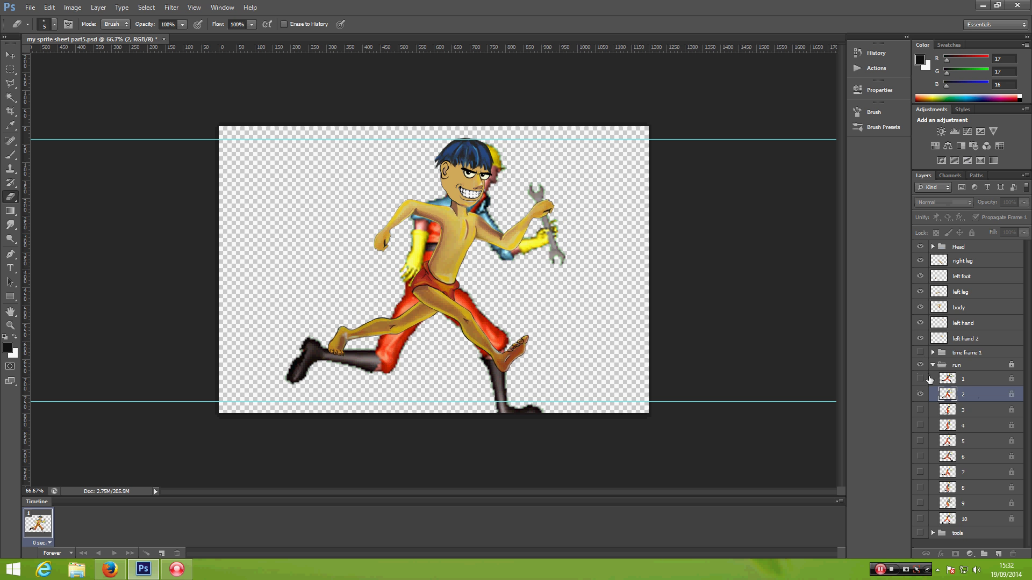
click(933, 365)
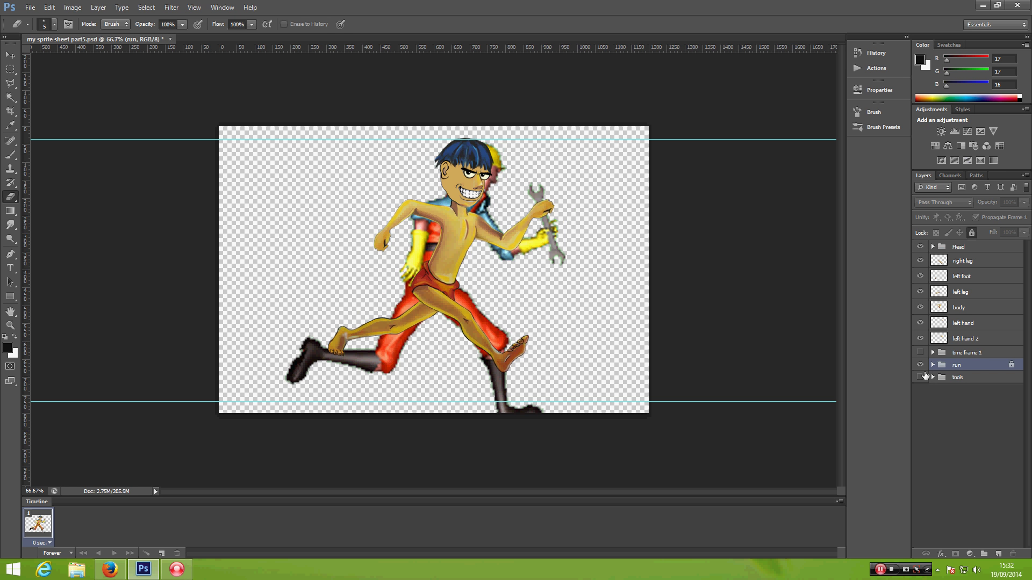
Zoom to 200% on the runner and hide the copied Head group
key(ctrl+plus)
key(ctrl+plus)
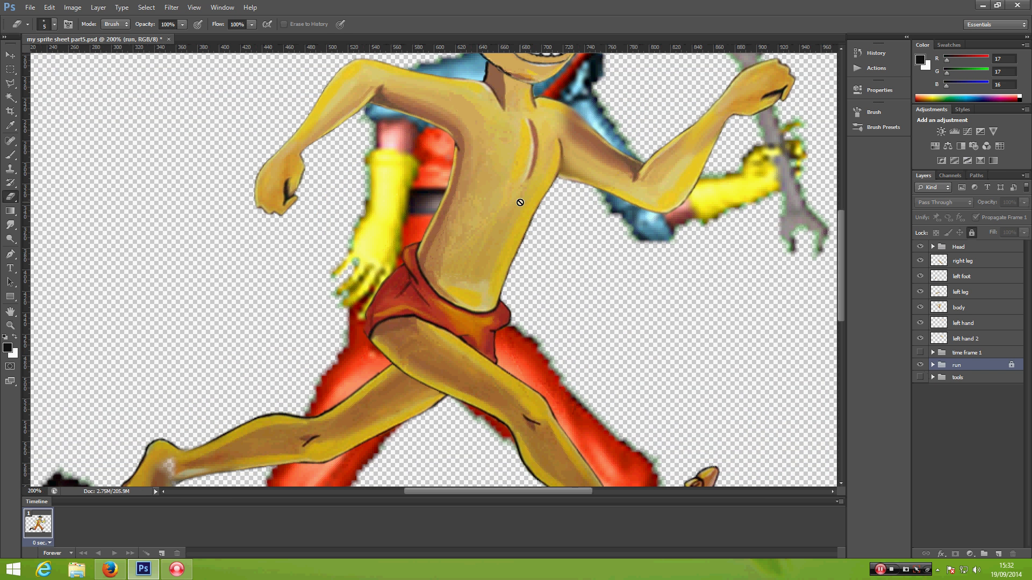
drag(513, 203, 480, 324)
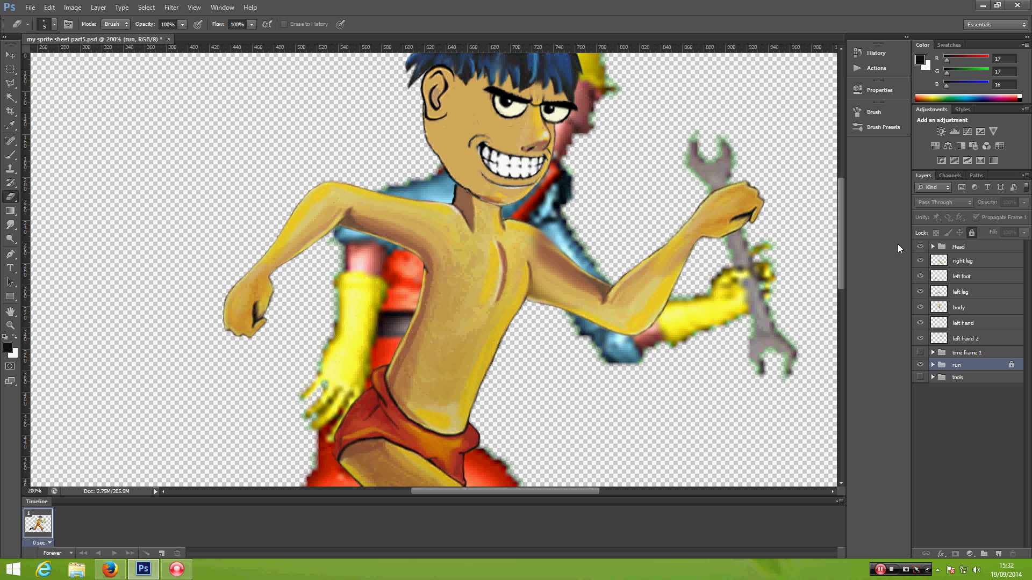
click(919, 248)
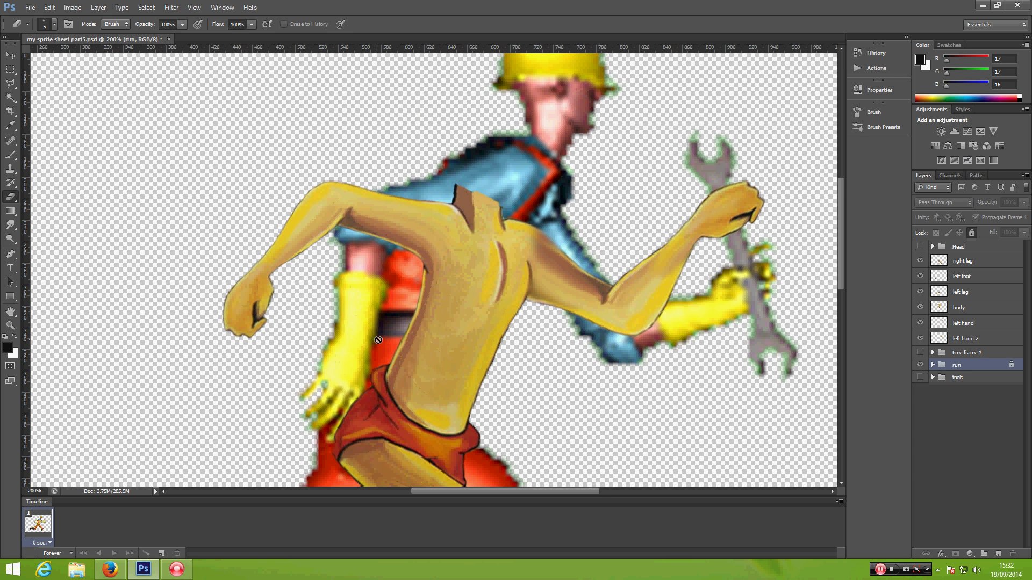
drag(379, 340, 381, 282)
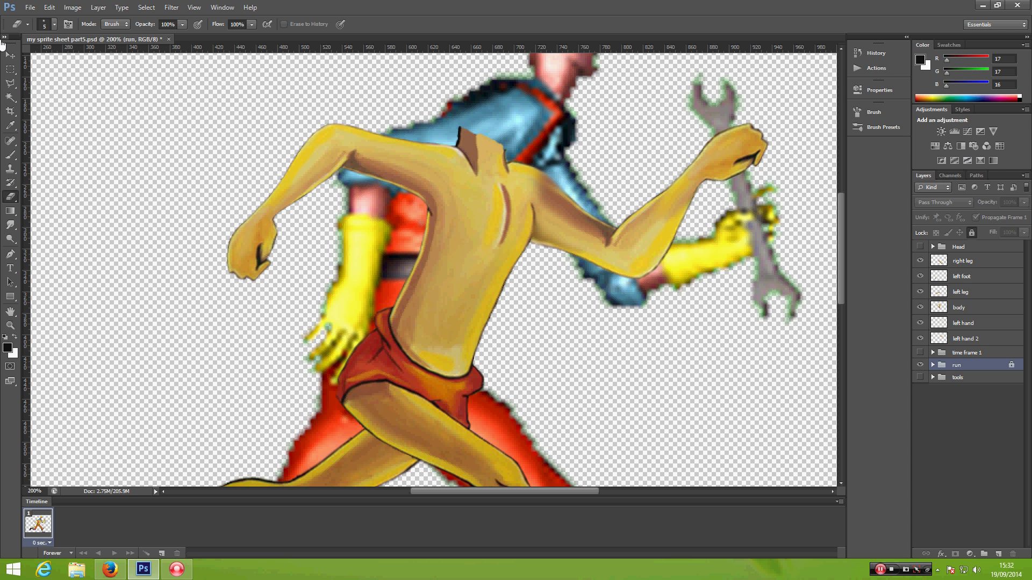
Select the body layer and trace a polygonal lasso selection around the rear arm
key(v)
click(471, 234)
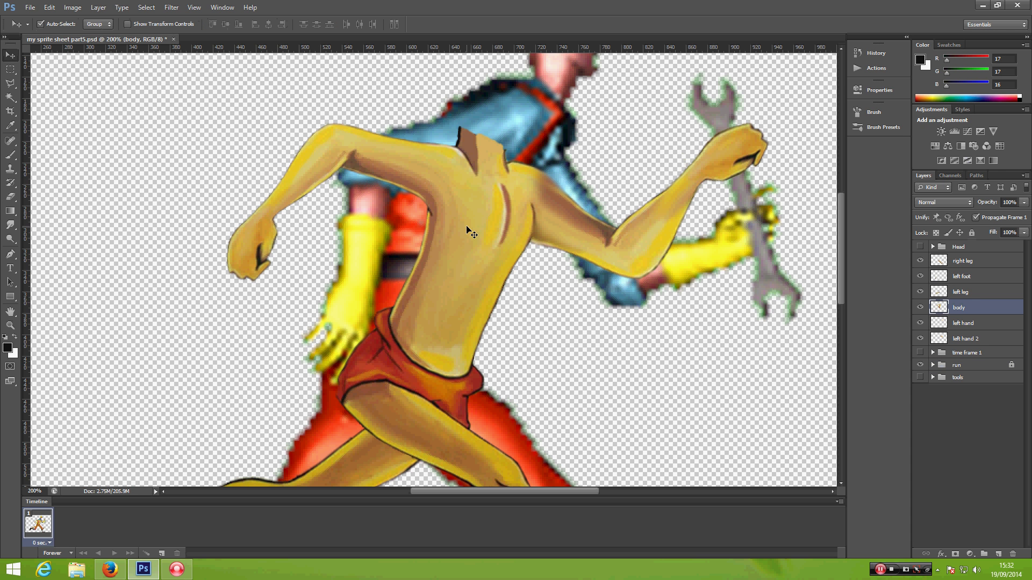
key(l)
click(376, 100)
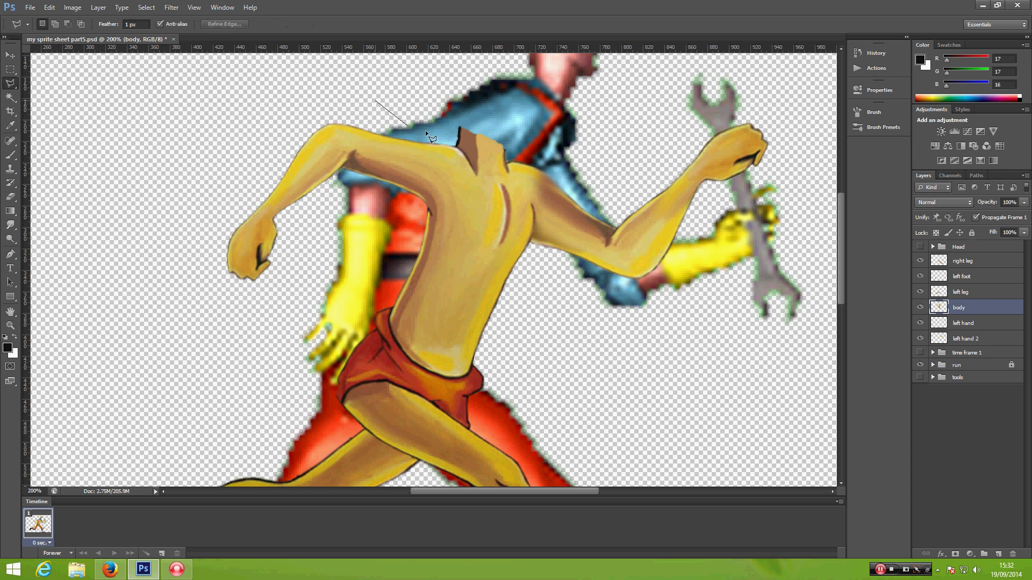
click(458, 148)
click(207, 371)
click(138, 201)
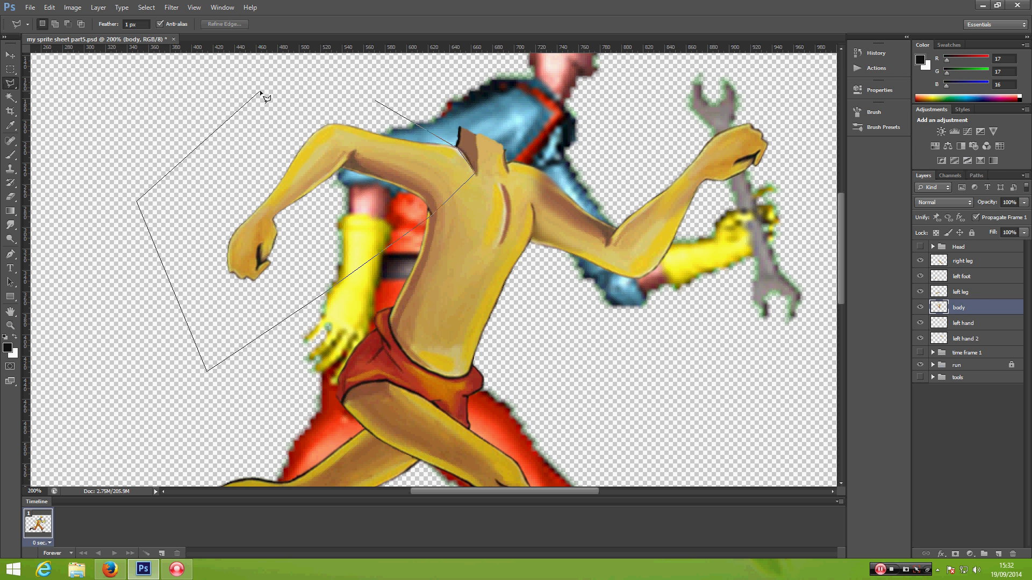
double_click(260, 91)
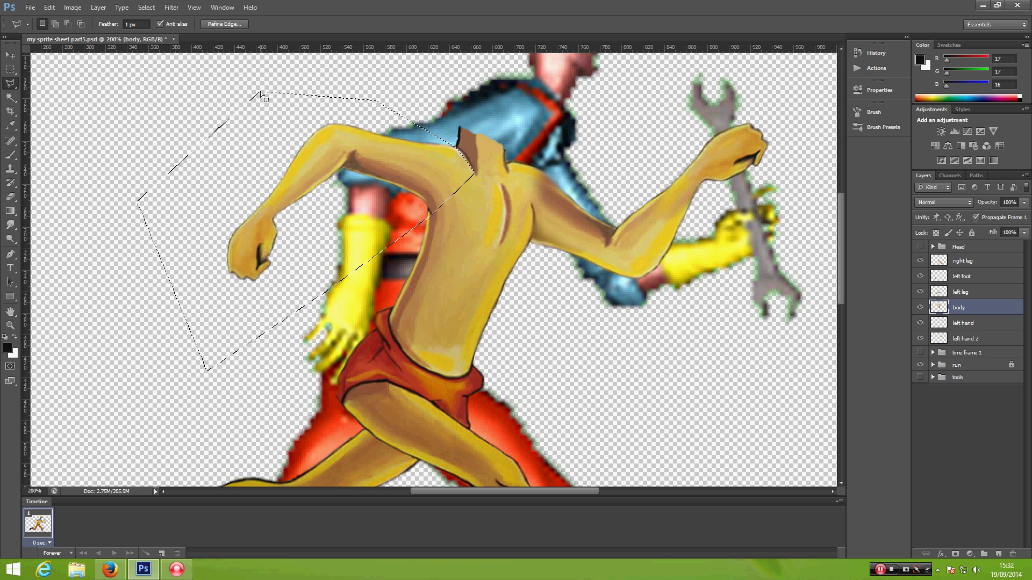
Cut the selected arm onto new Layer 4 with Layer Via Cut, undoing a trial move
right_click(317, 179)
click(356, 272)
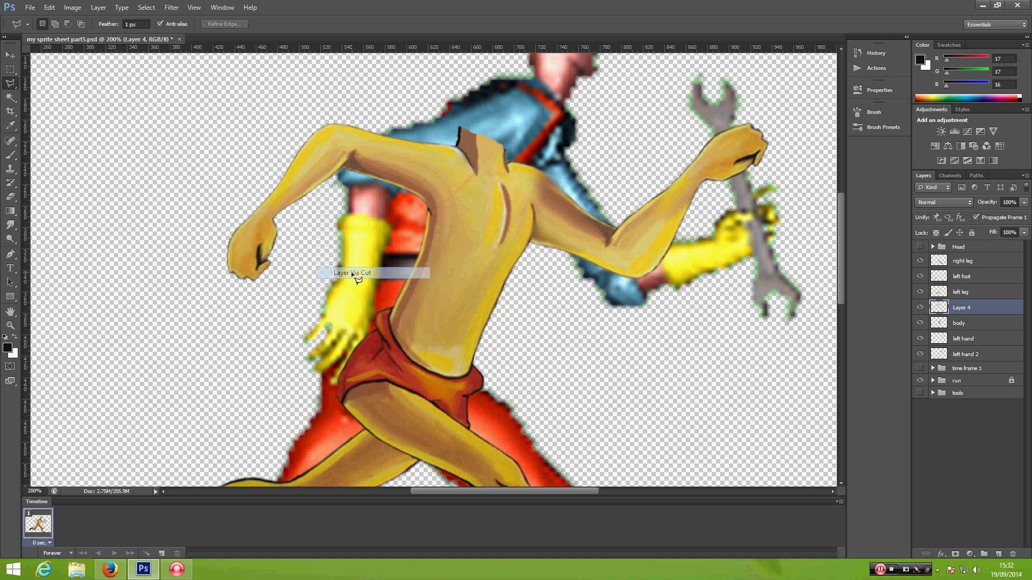
key(v)
drag(336, 151, 268, 280)
key(ctrl+z)
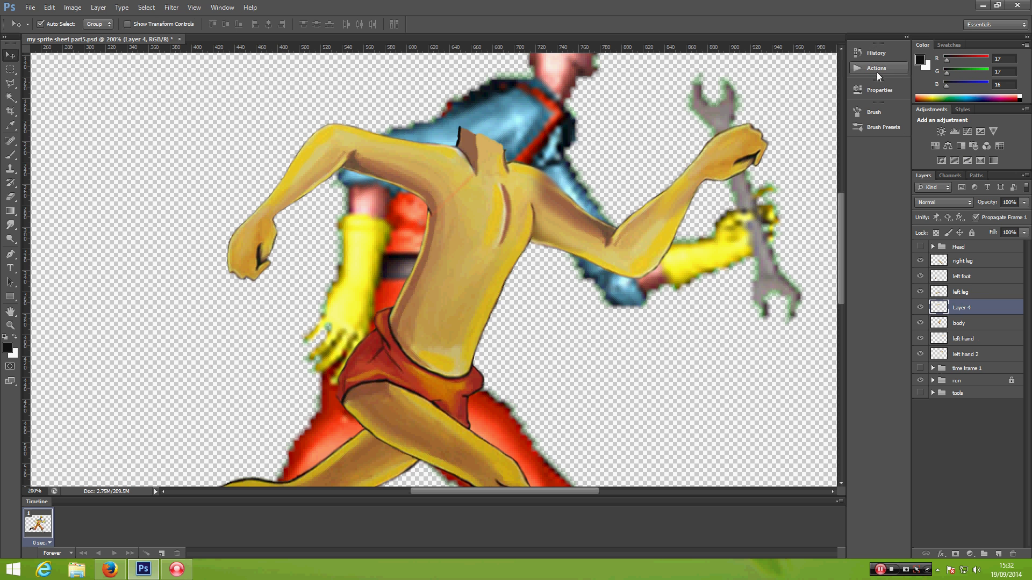
Delete the Layer Via Cut history step and copy the arm to a new layer instead
click(887, 56)
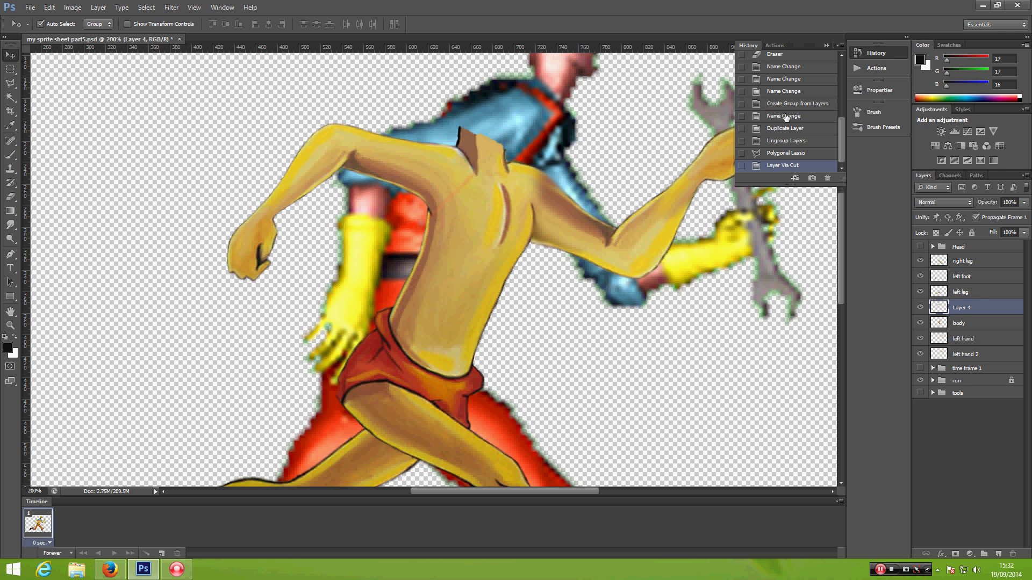
drag(828, 168, 828, 183)
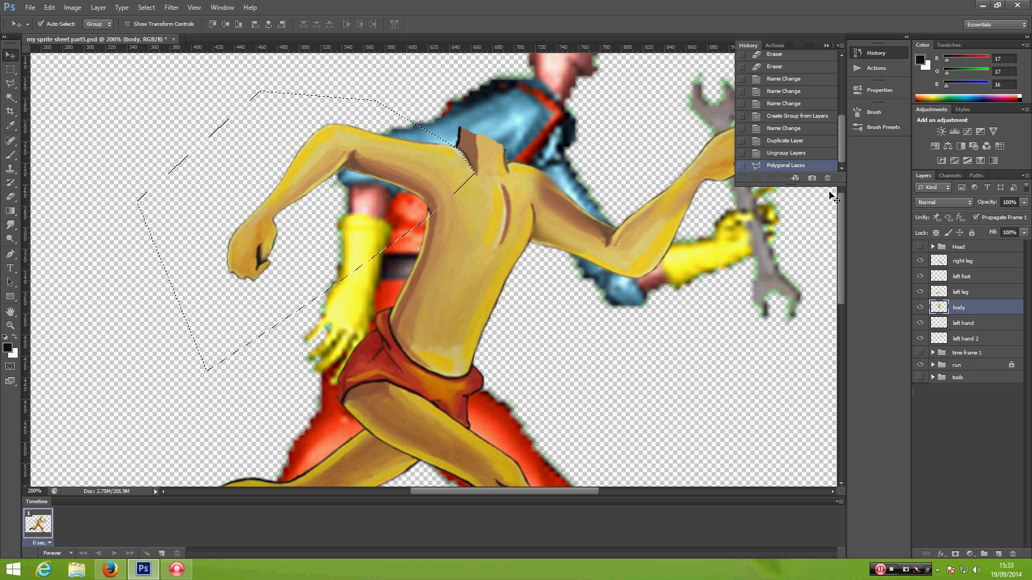
click(827, 45)
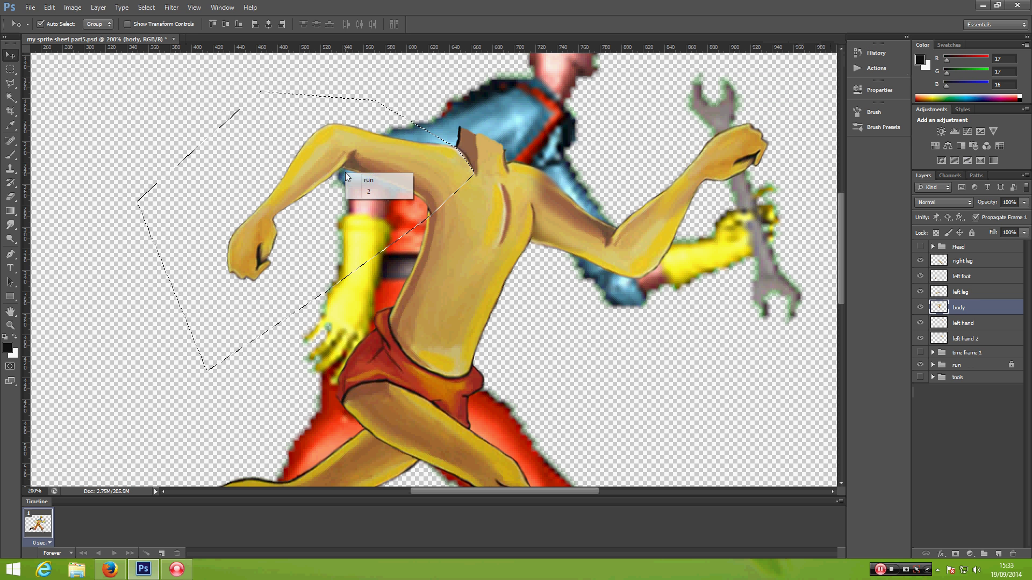
click(10, 69)
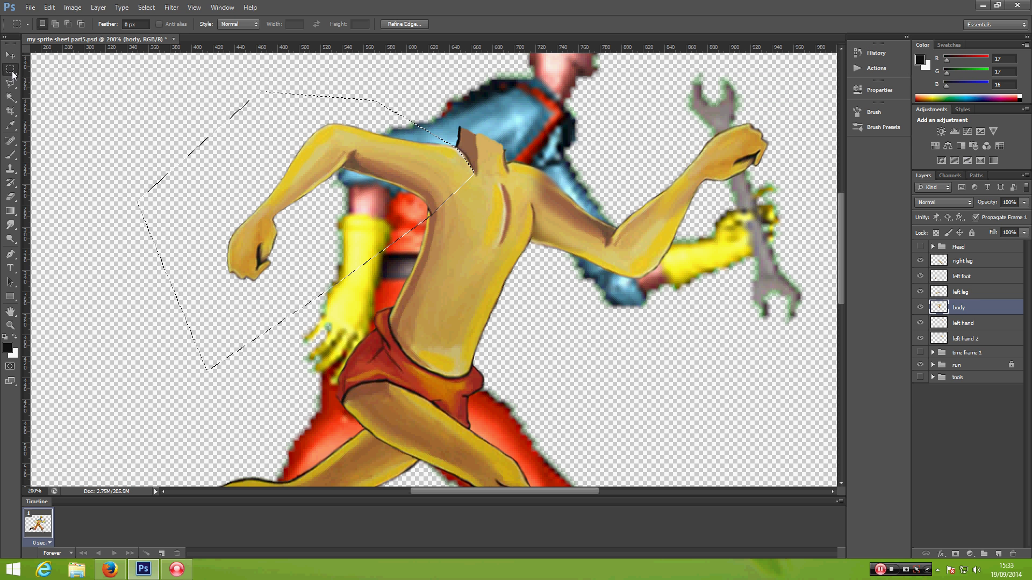
right_click(329, 158)
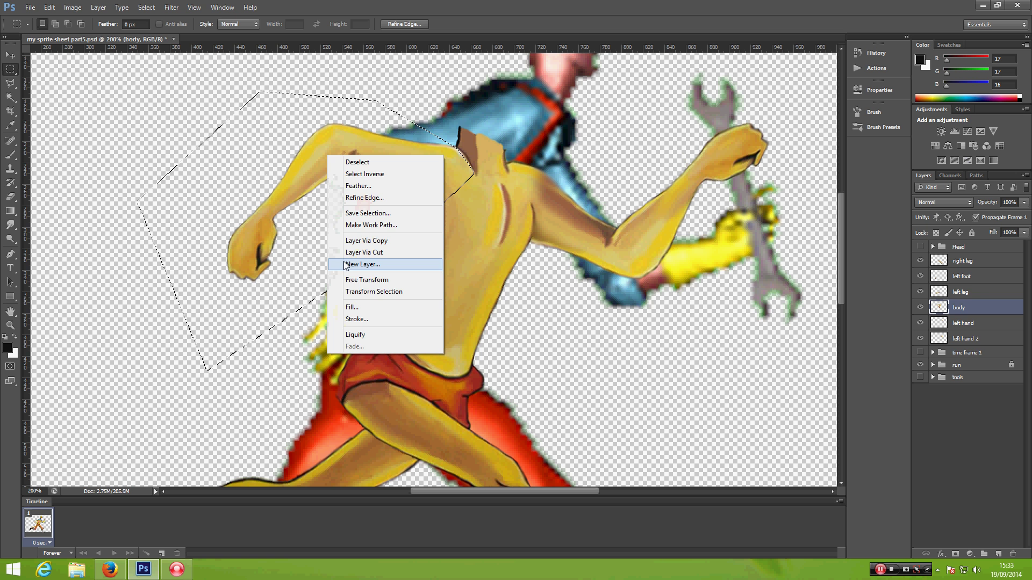
click(363, 241)
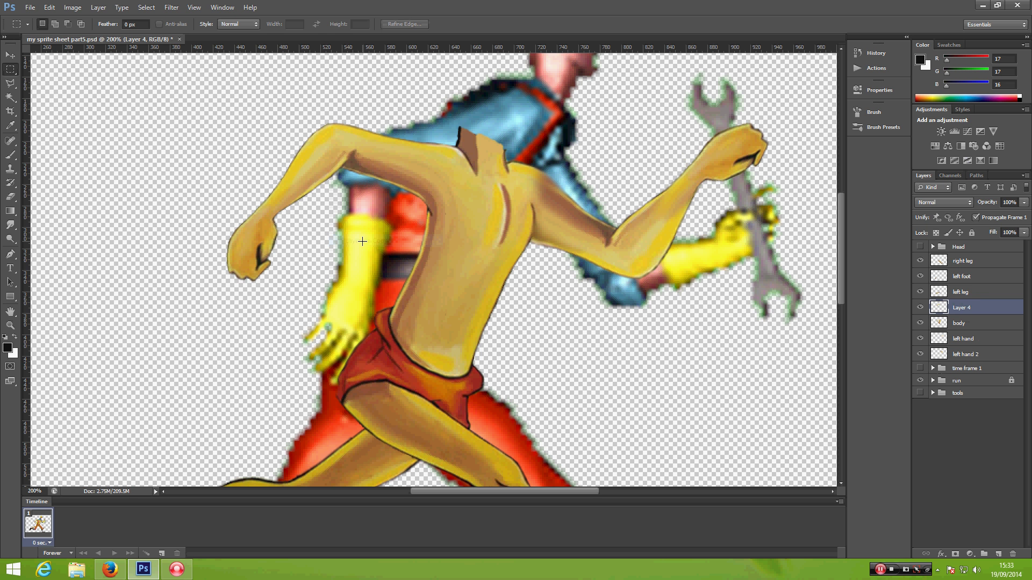
Move the copied arm lower to meet the shoulder and name its layer 'right hand'
key(v)
drag(316, 183, 148, 390)
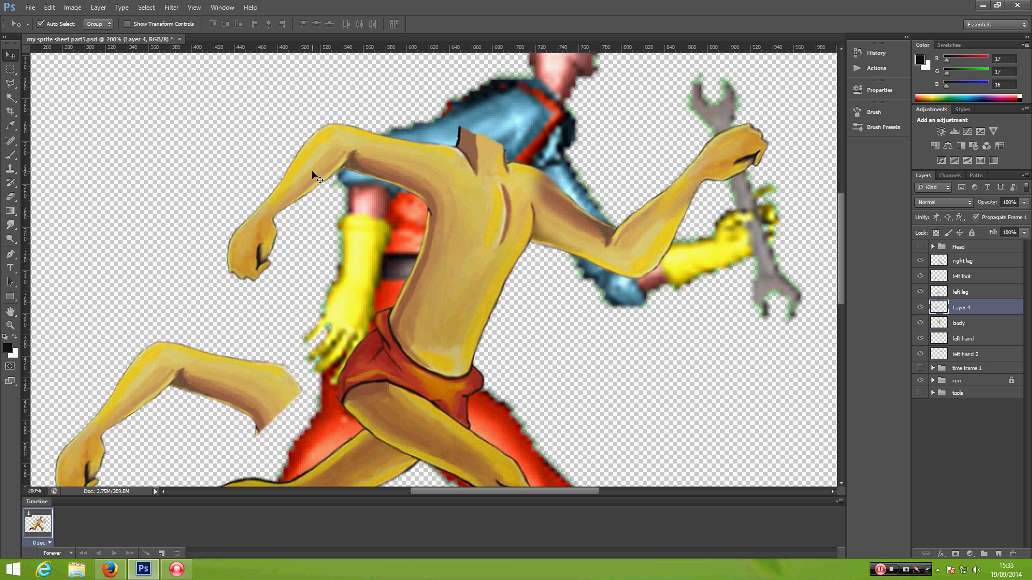
drag(236, 395, 326, 277)
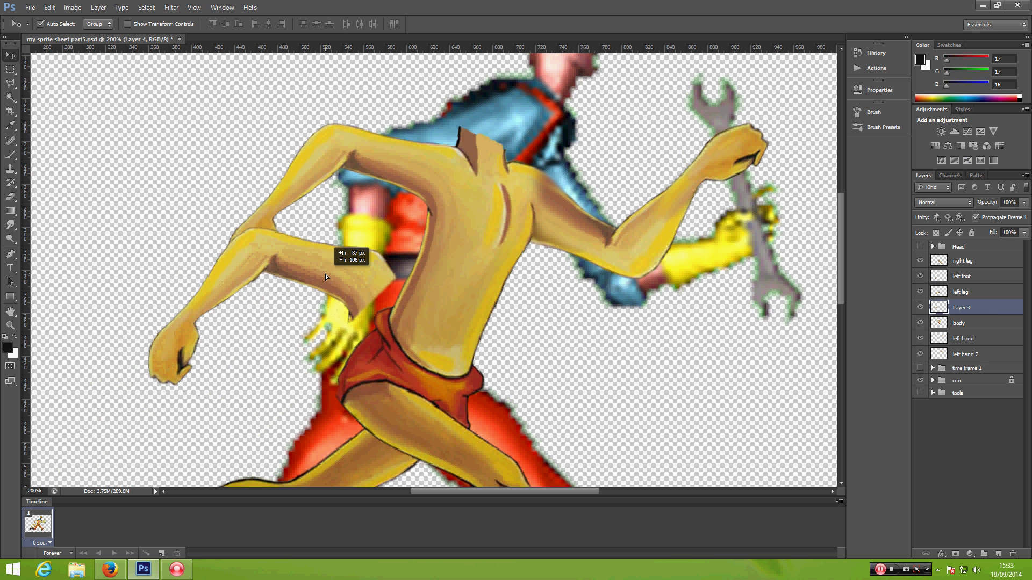
double_click(961, 307)
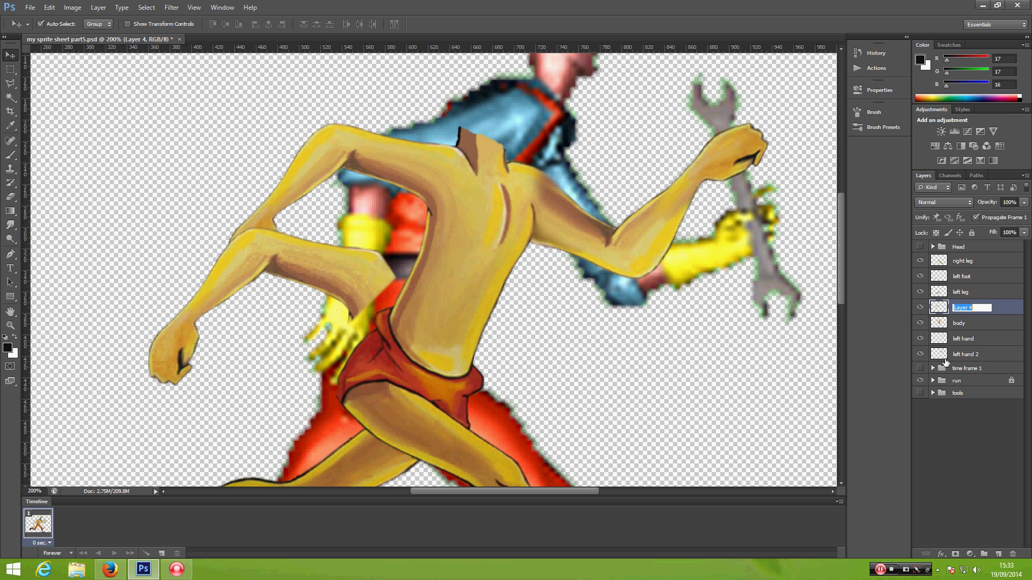
text(right hand)
key(Return)
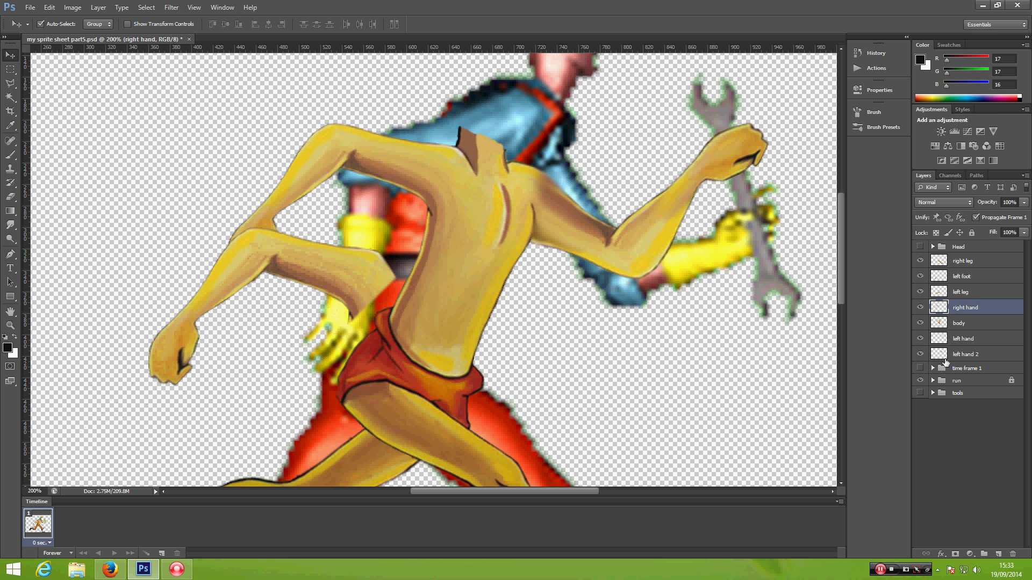
On the body layer, erase the old outstretched fist and arm with an enlarged eraser
click(920, 323)
click(921, 323)
click(976, 324)
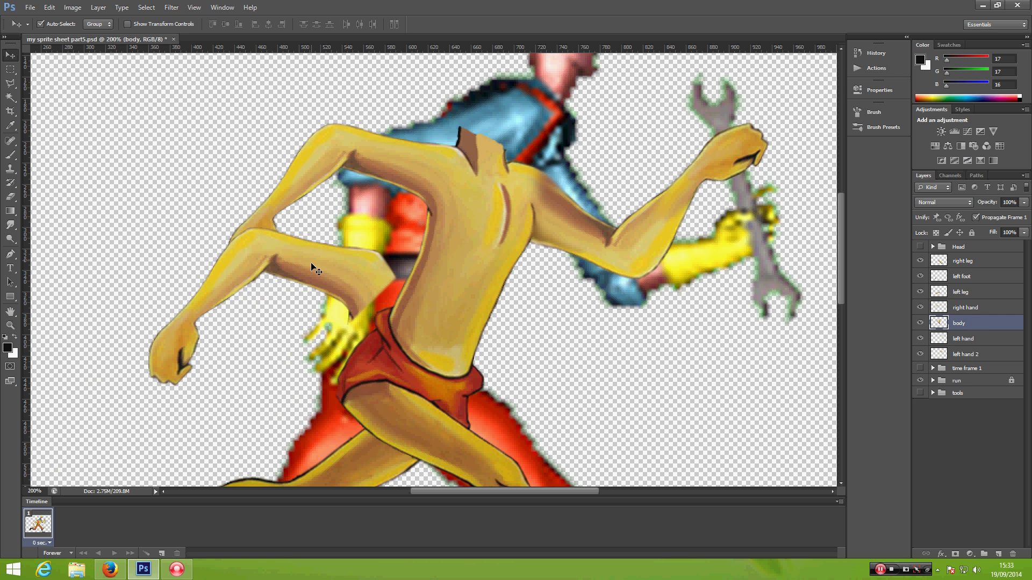
drag(315, 269, 339, 186)
click(334, 166)
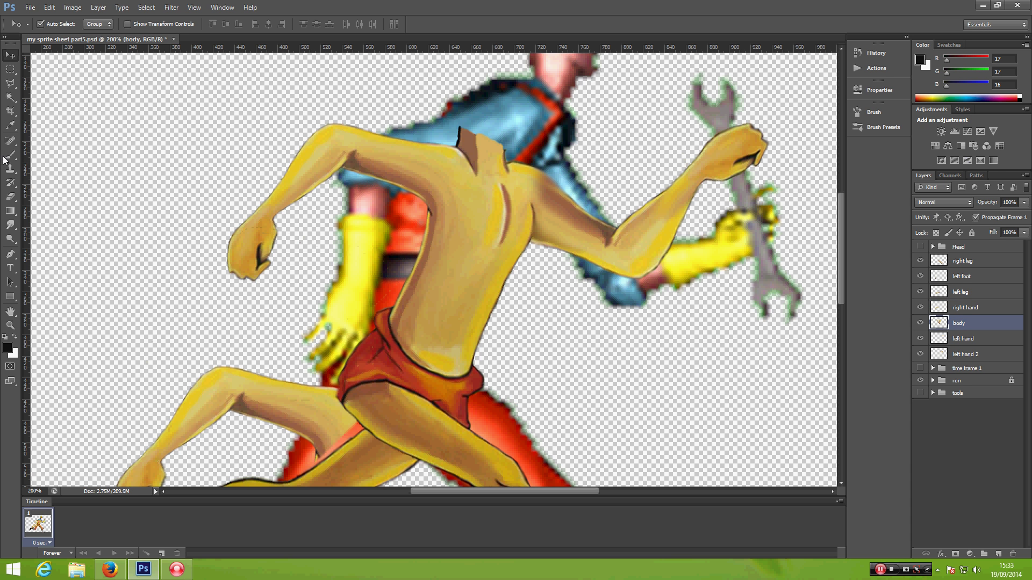
click(10, 197)
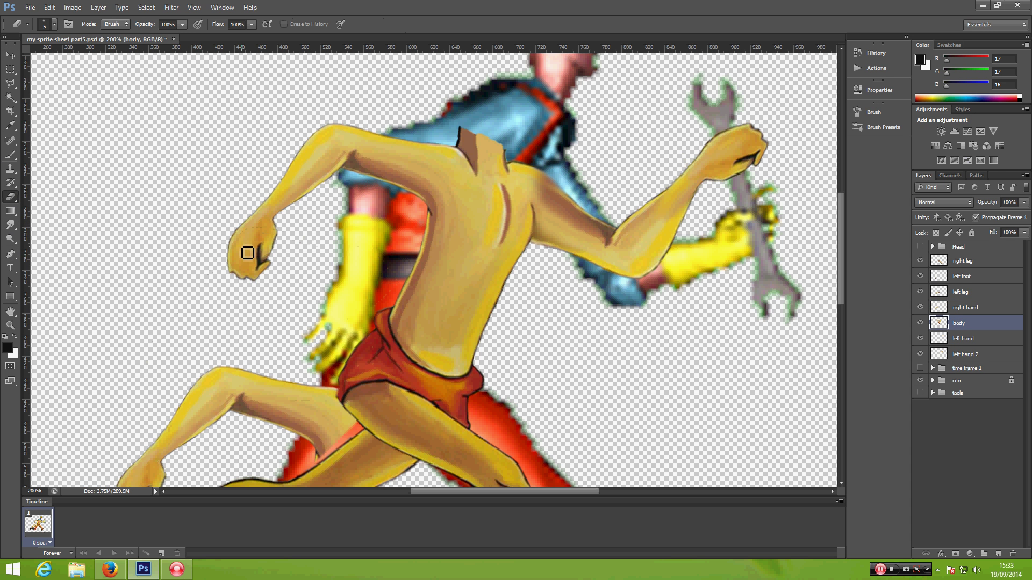
mouse_move(236, 232)
mouse_down()
mouse_move(265, 243)
mouse_move(256, 286)
mouse_move(247, 237)
mouse_move(272, 228)
mouse_move(313, 165)
mouse_move(411, 142)
mouse_move(428, 196)
mouse_move(370, 158)
mouse_up()
key(bracketright)
key(bracketright)
key(bracketright)
key(bracketright)
key(bracketright)
key(bracketright)
key(bracketright)
key(bracketright)
key(bracketright)
key(bracketright)
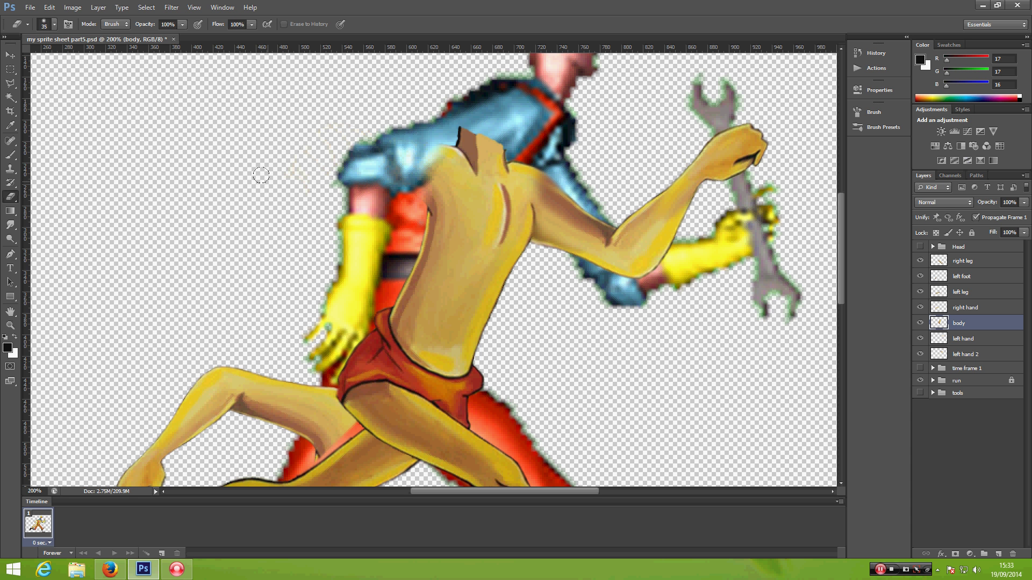
Move the right hand arm up onto the torso's shoulder
key(v)
mouse_move(248, 390)
mouse_down()
mouse_move(219, 294)
mouse_move(225, 195)
mouse_up()
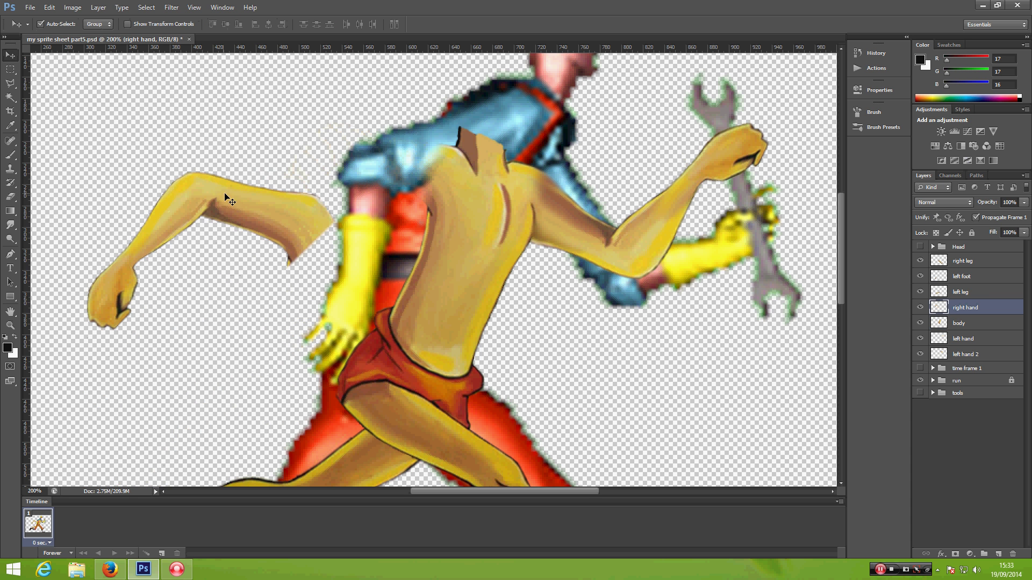
drag(537, 147, 472, 242)
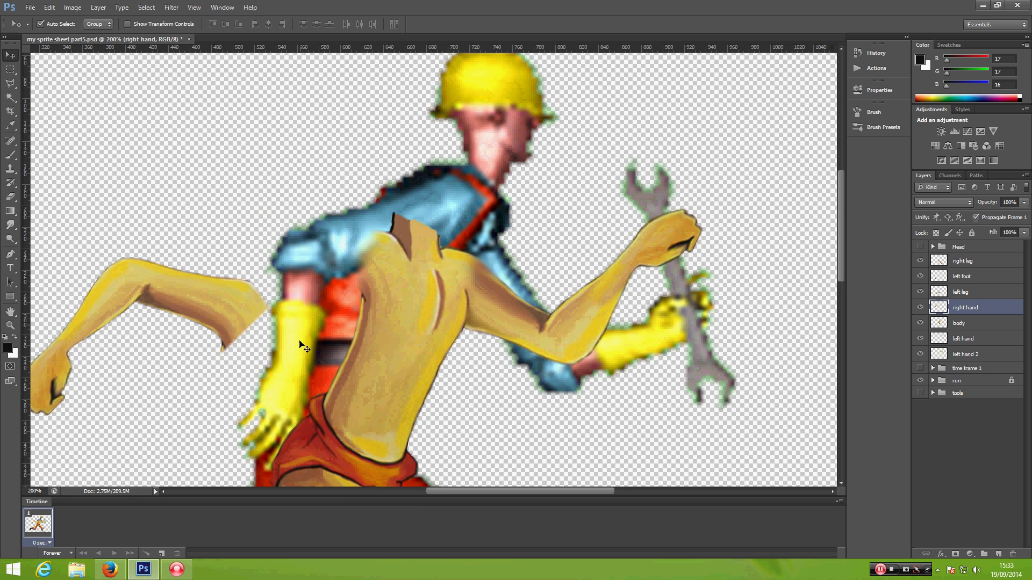
drag(226, 271, 372, 177)
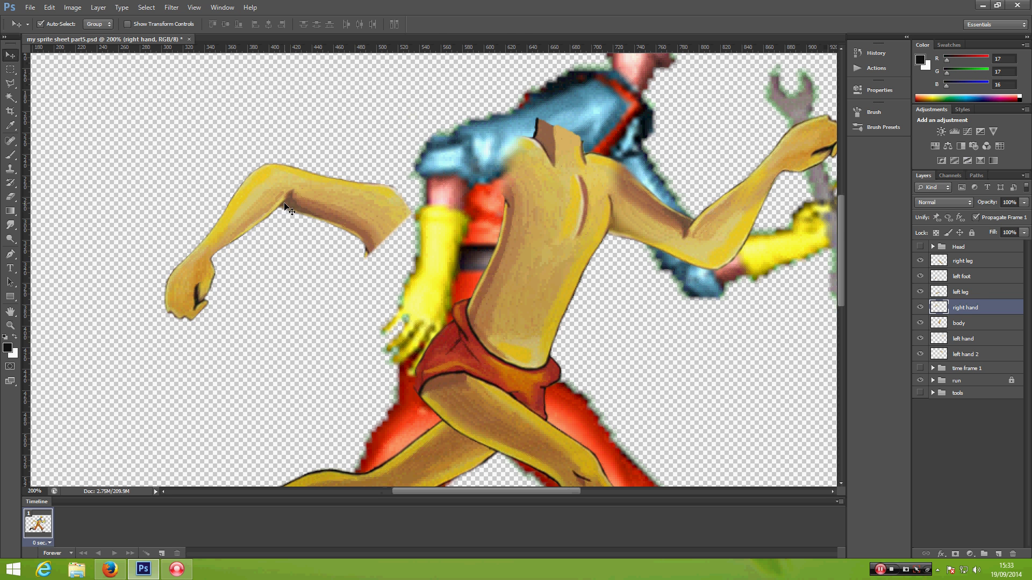
drag(280, 208, 417, 156)
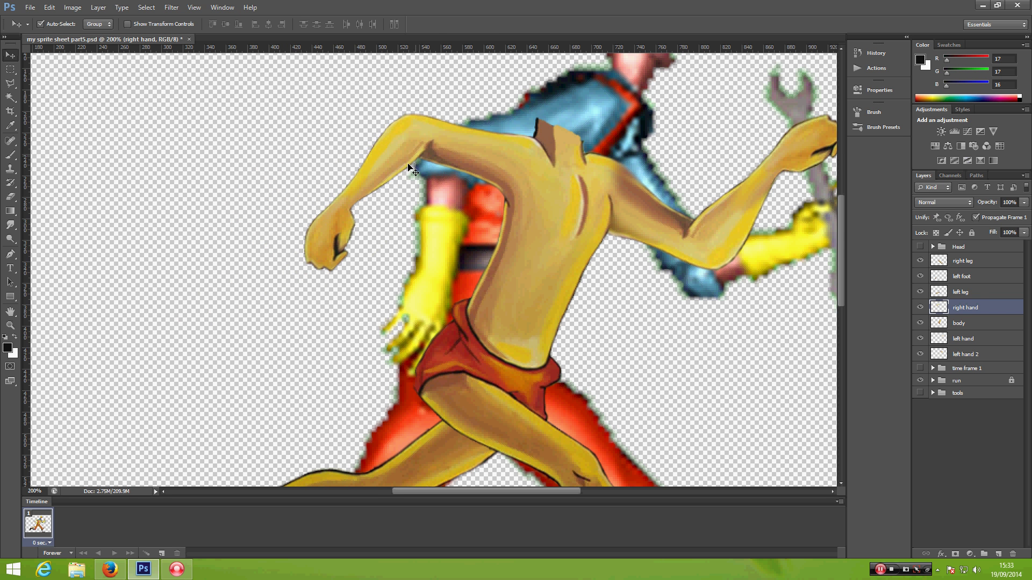
Rotate the right hand arm to about -41° and fit it against the shoulder
key(ctrl+t)
drag(242, 233, 344, 377)
drag(426, 148, 471, 215)
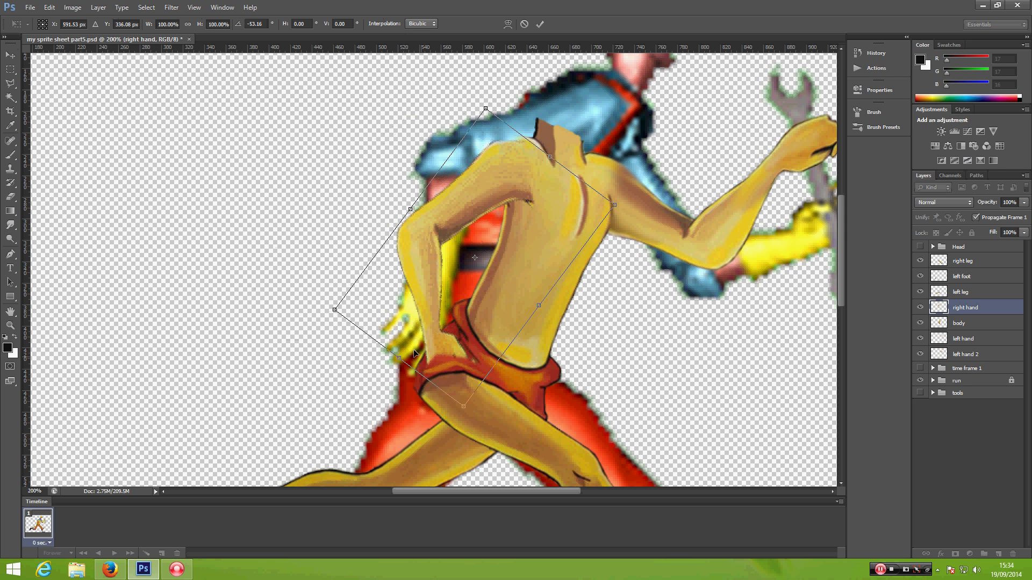
drag(289, 313, 282, 279)
drag(475, 203, 467, 190)
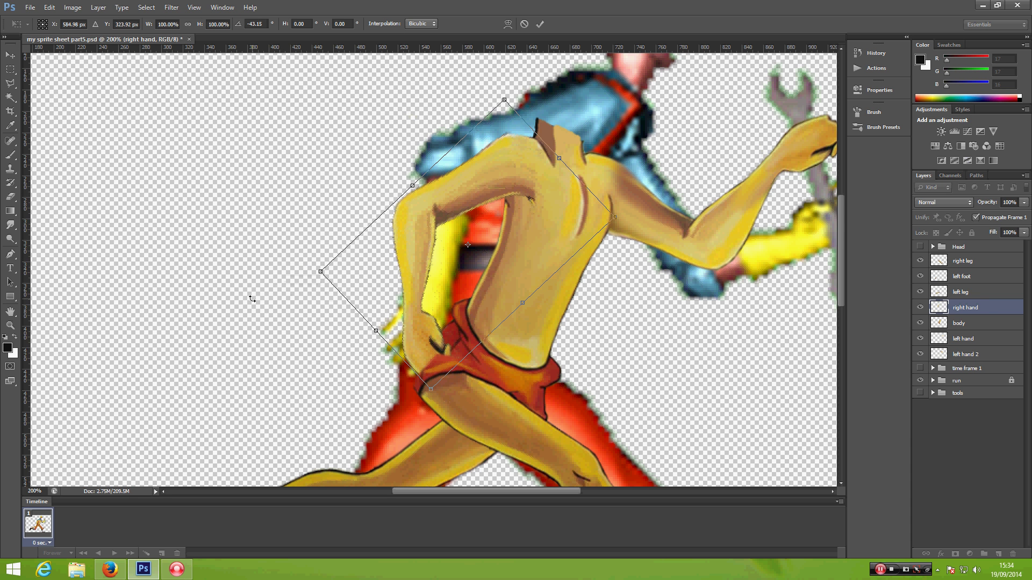
drag(252, 298, 250, 292)
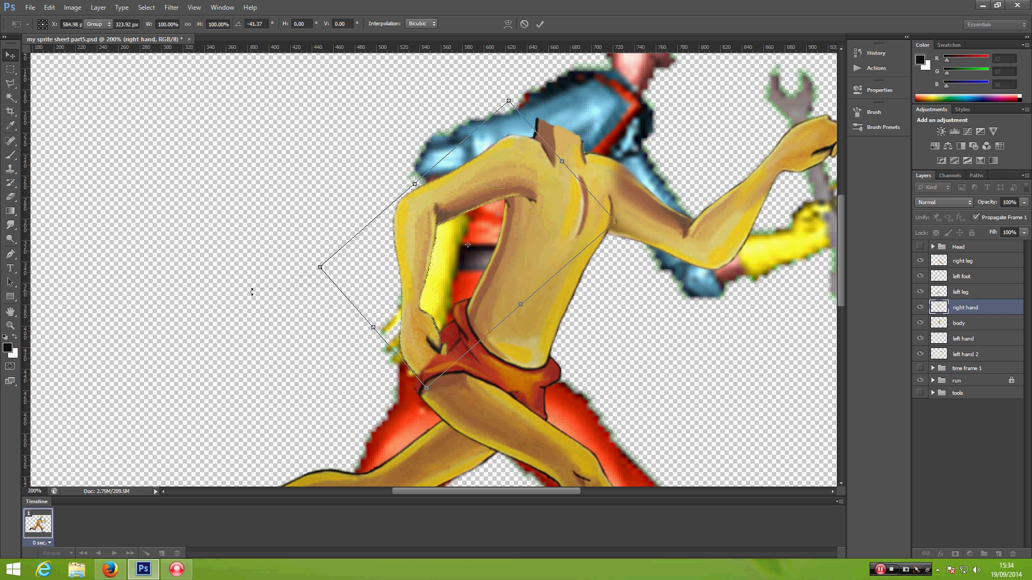
key(Return)
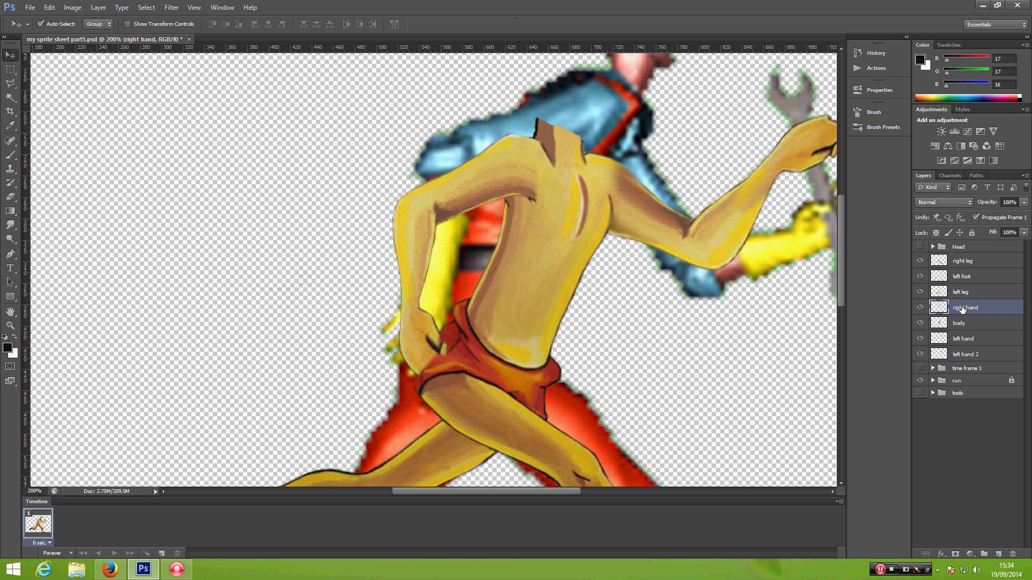
Stack the right hand layer just below the Head group and nudge the arm slightly up-left
drag(961, 308, 966, 255)
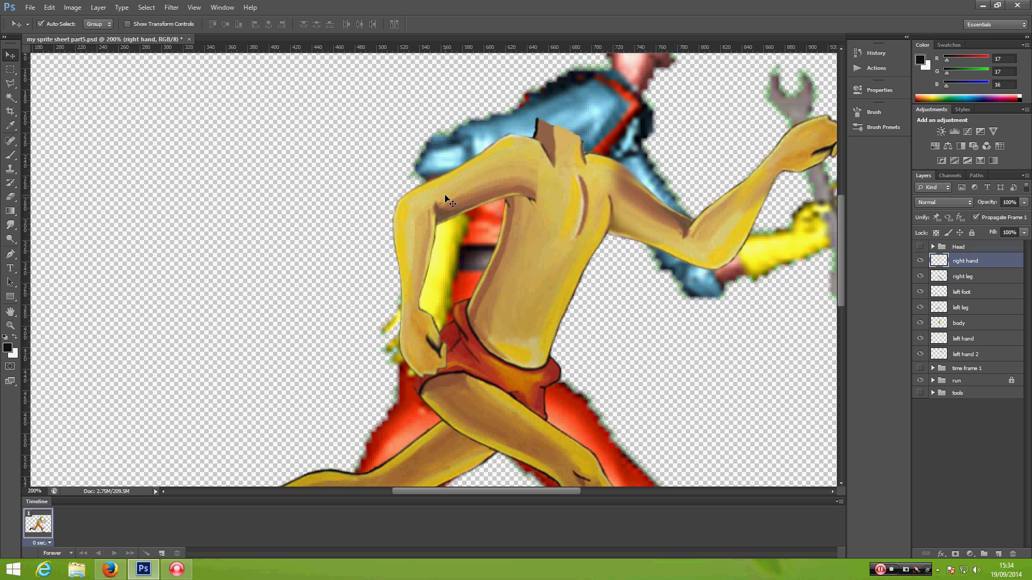
mouse_move(473, 192)
mouse_down()
mouse_move(438, 198)
mouse_move(466, 189)
mouse_up()
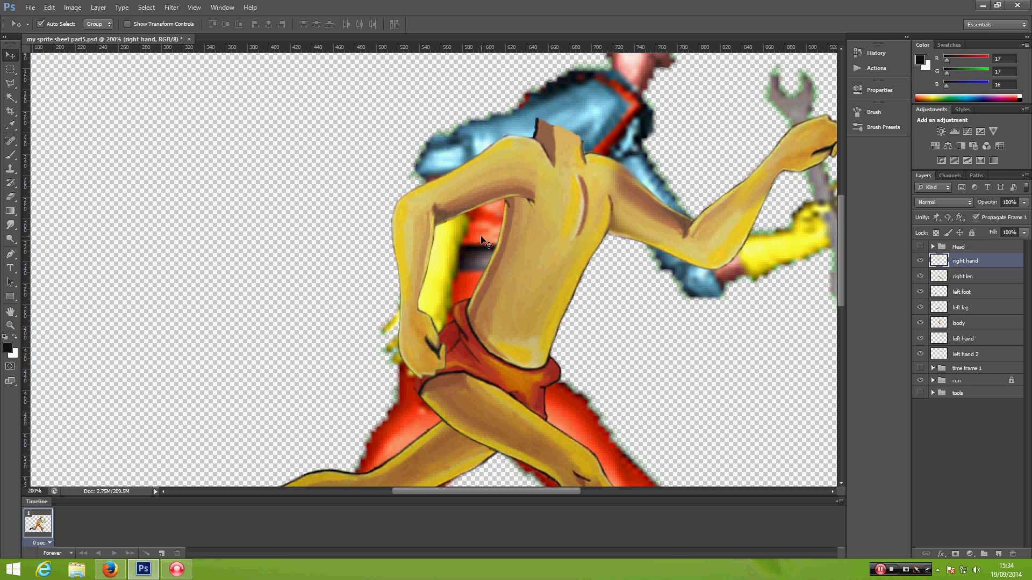
key(ctrl+t)
drag(152, 307, 156, 290)
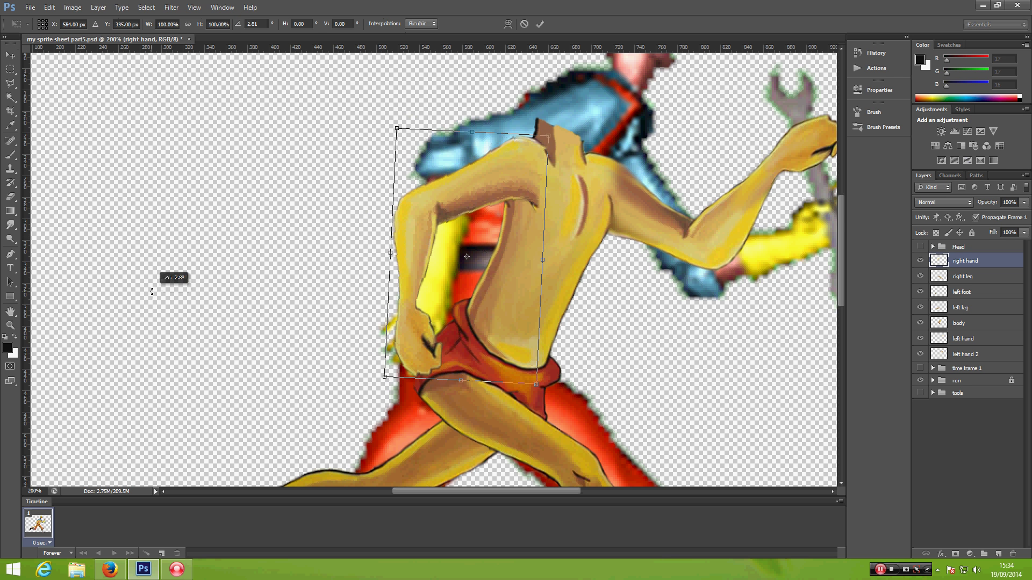
key(Escape)
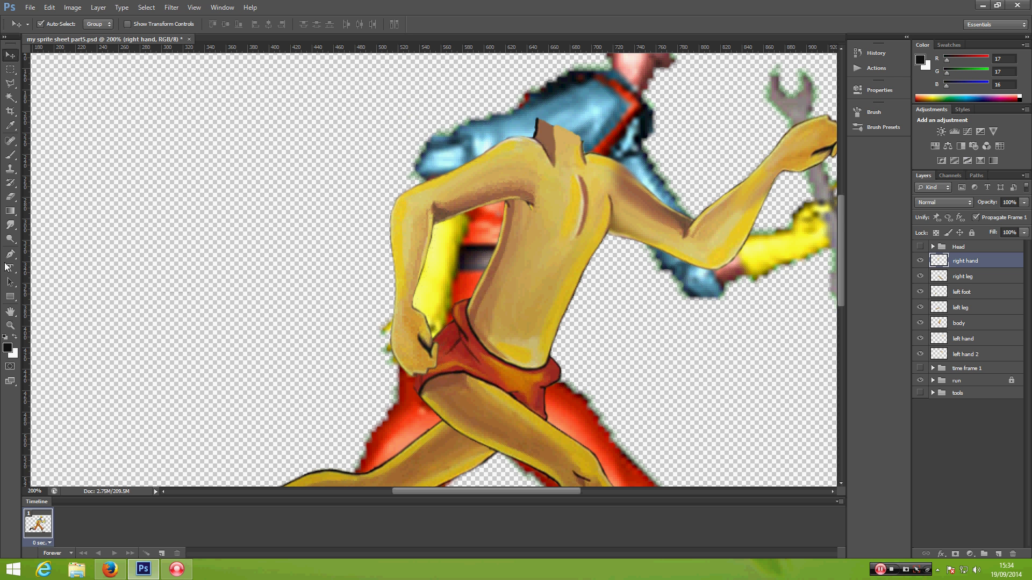
Smudge the dark armpit line where the right hand arm meets the torso at 50% strength
click(10, 225)
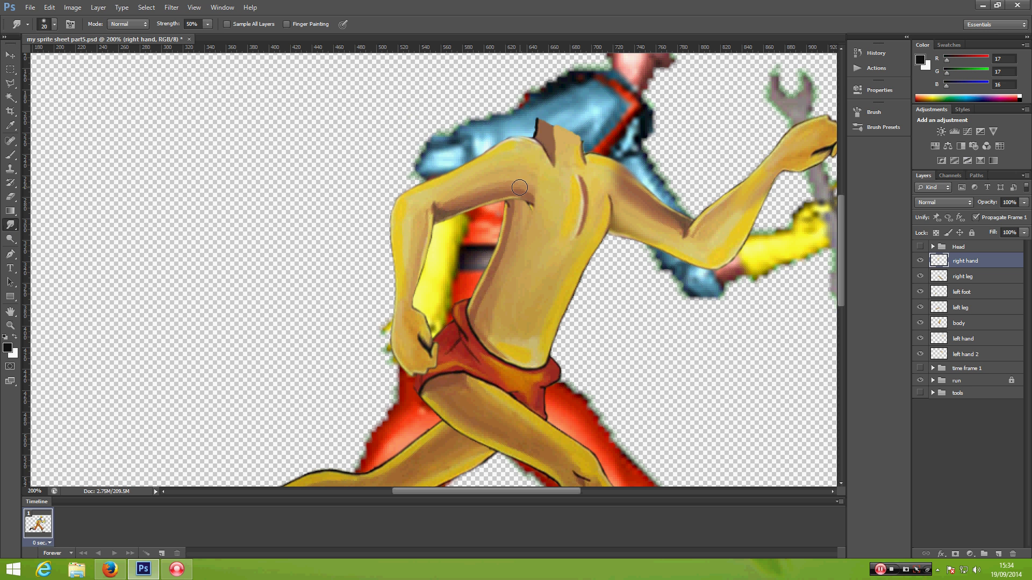
mouse_move(519, 187)
mouse_down()
mouse_move(530, 221)
mouse_move(526, 201)
mouse_move(510, 198)
mouse_move(530, 213)
mouse_move(511, 180)
mouse_move(559, 203)
mouse_move(530, 149)
mouse_move(506, 145)
mouse_move(524, 146)
mouse_move(514, 195)
mouse_move(534, 190)
mouse_move(533, 203)
mouse_move(520, 193)
mouse_move(514, 229)
mouse_move(525, 206)
mouse_move(534, 228)
mouse_move(525, 205)
mouse_move(516, 260)
mouse_move(512, 220)
mouse_move(478, 298)
mouse_move(509, 222)
mouse_move(493, 274)
mouse_move(537, 192)
mouse_move(526, 253)
mouse_move(544, 206)
mouse_move(509, 267)
mouse_move(509, 231)
mouse_move(494, 279)
mouse_move(516, 219)
mouse_move(480, 325)
mouse_up()
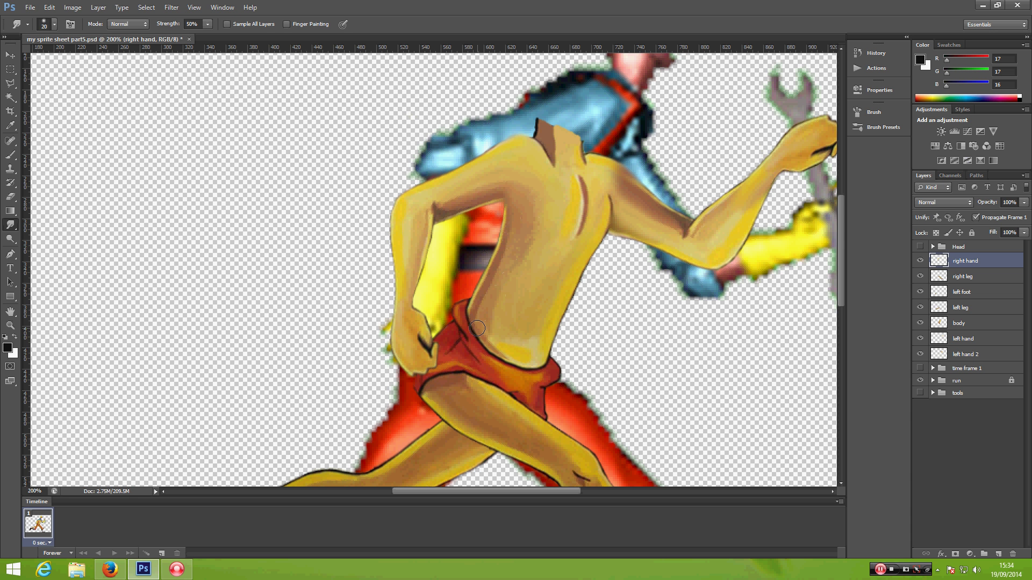
drag(491, 241, 313, 240)
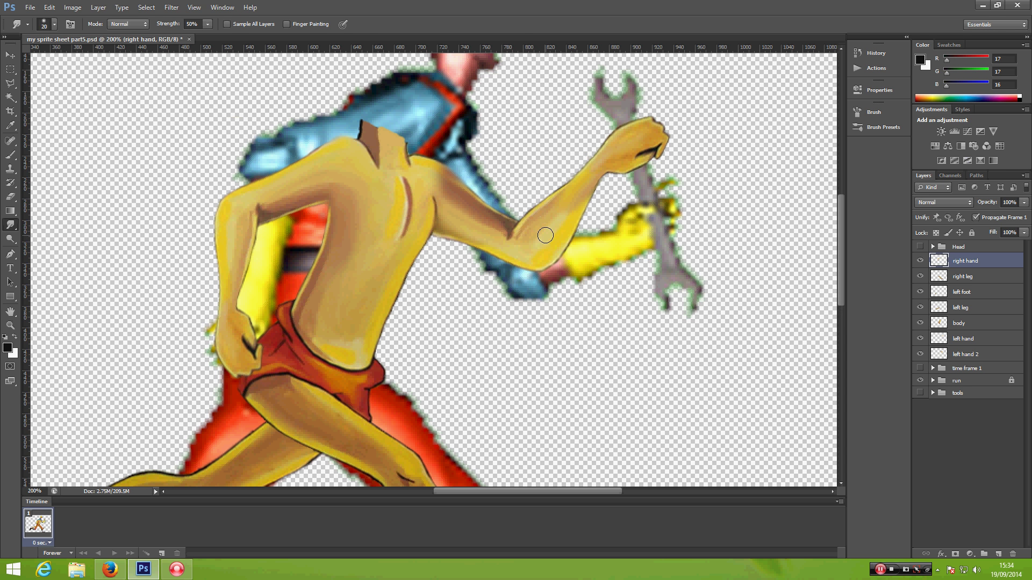
Rotate the left hand 2 forearm about 40° and shift it down slightly
key(v)
click(483, 235)
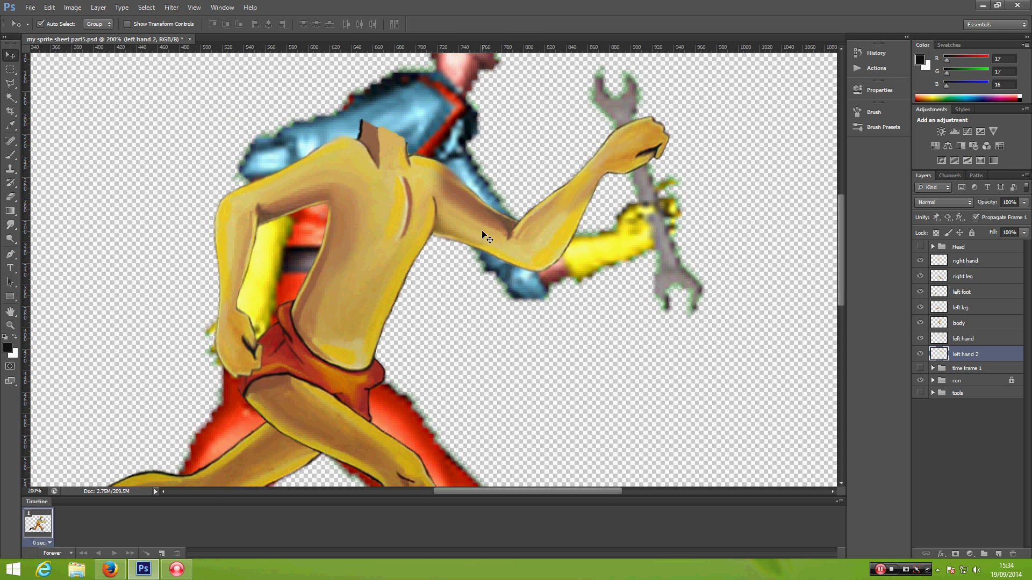
key(ctrl+r)
key(ctrl+t)
drag(610, 284, 543, 371)
drag(478, 231, 450, 249)
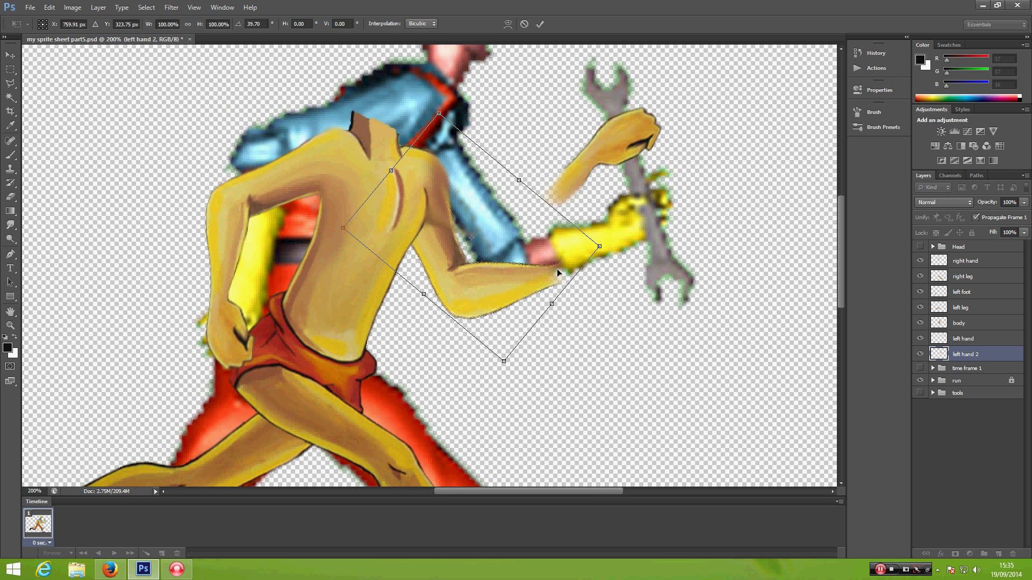
key(Return)
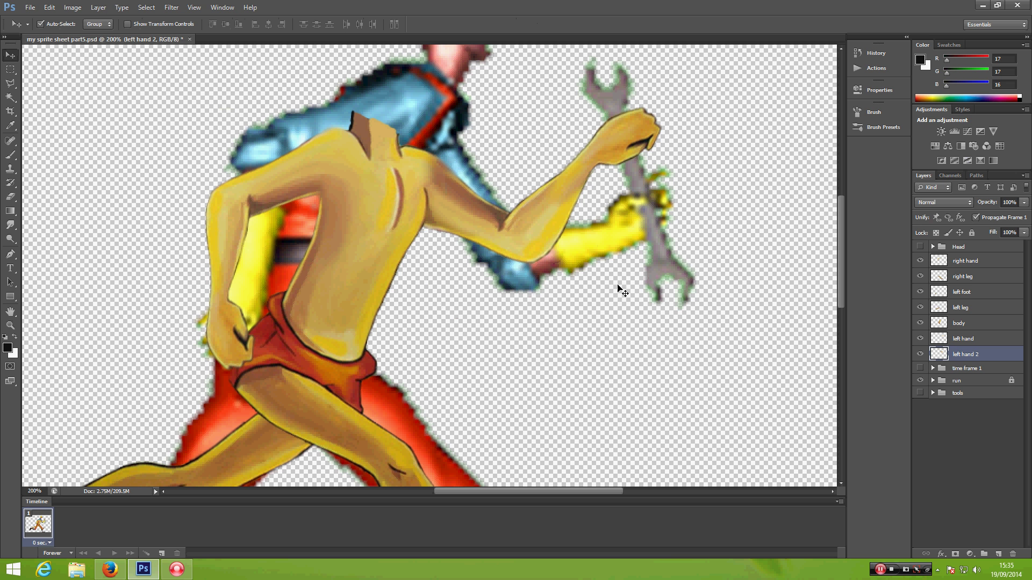
Rotate both left hand layers to about 35°, move them toward the wrench and scale to ~94.7%
shift+click(624, 151)
key(ctrl+t)
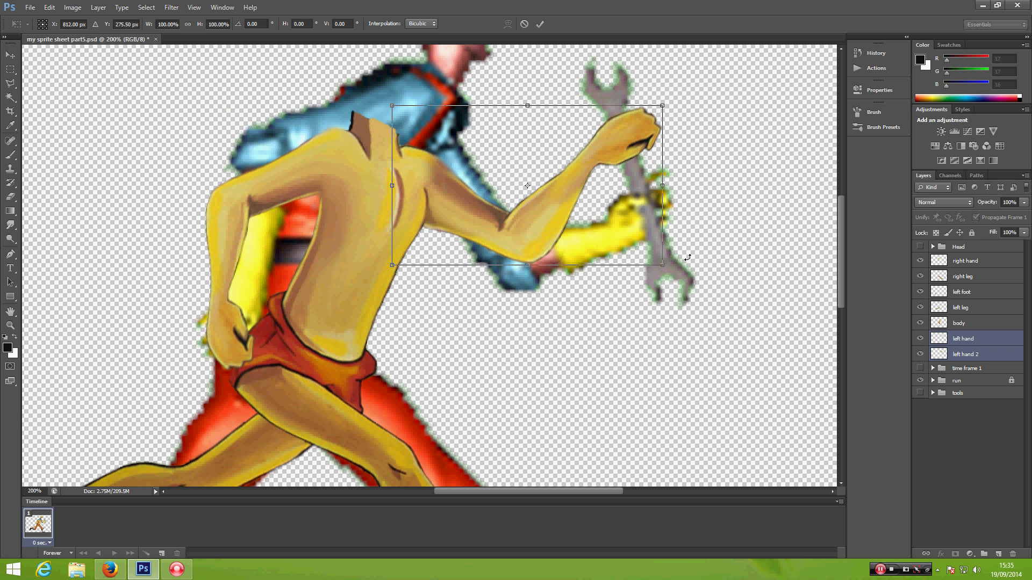
drag(687, 258, 602, 370)
drag(484, 175, 443, 241)
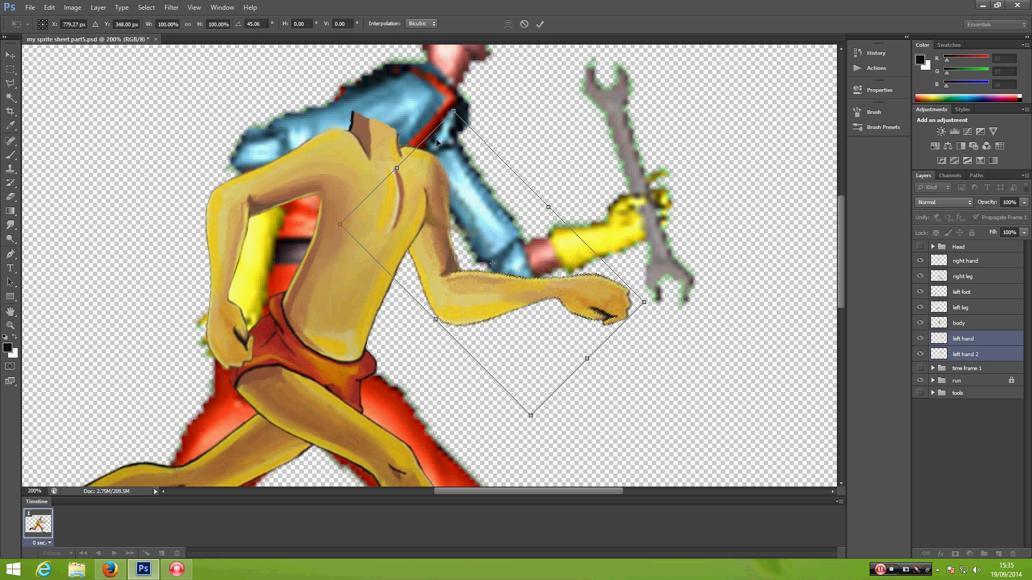
drag(295, 240, 294, 255)
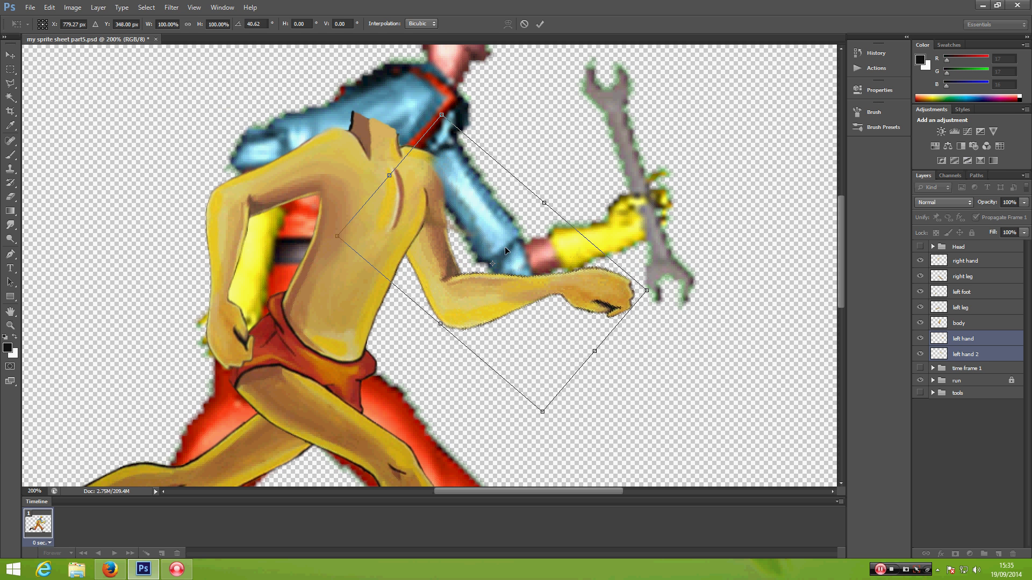
drag(286, 241, 285, 262)
drag(442, 255, 453, 237)
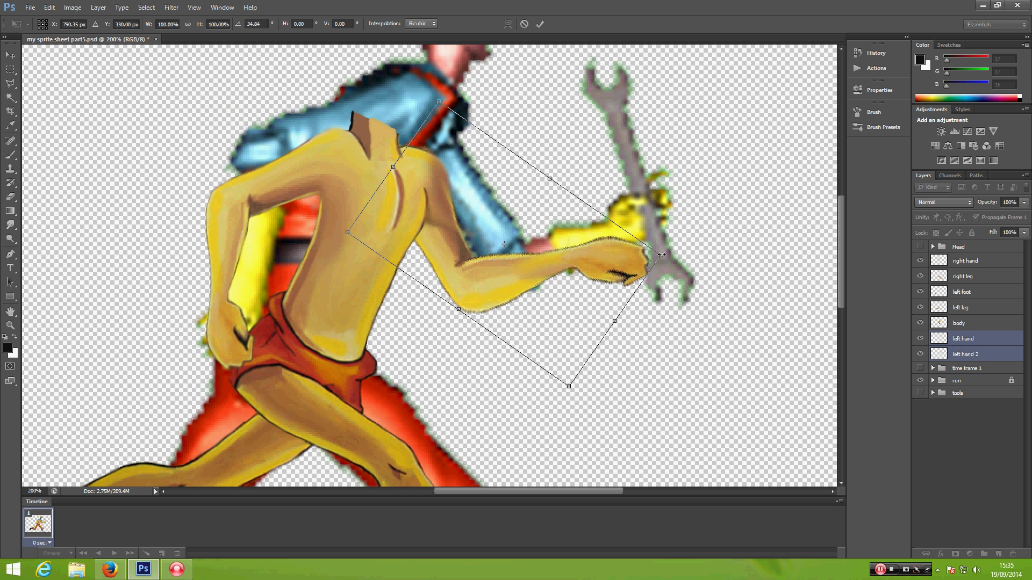
drag(660, 256, 645, 259)
key(Return)
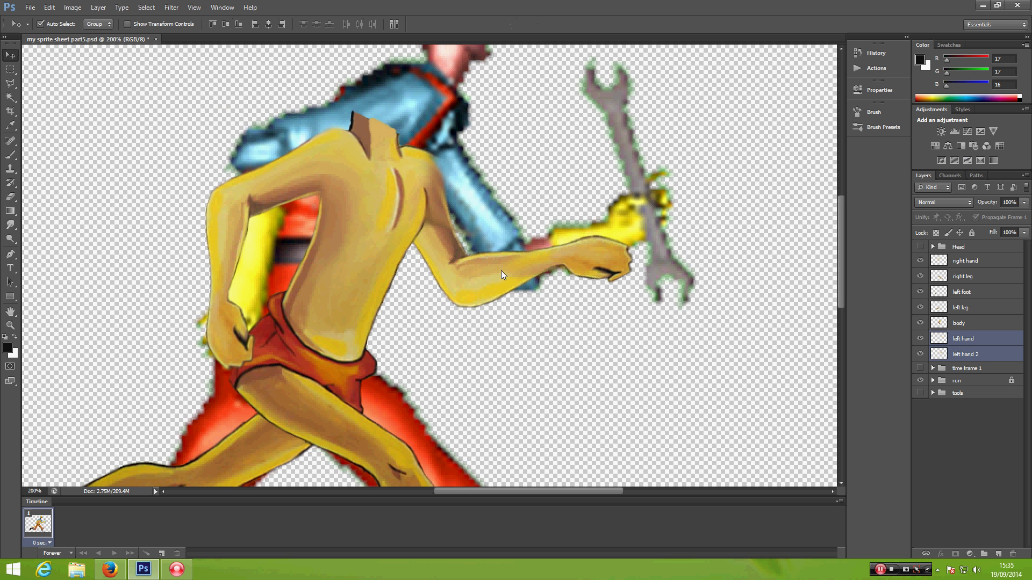
key(ctrl+z)
key(ctrl+z)
key(ctrl+z)
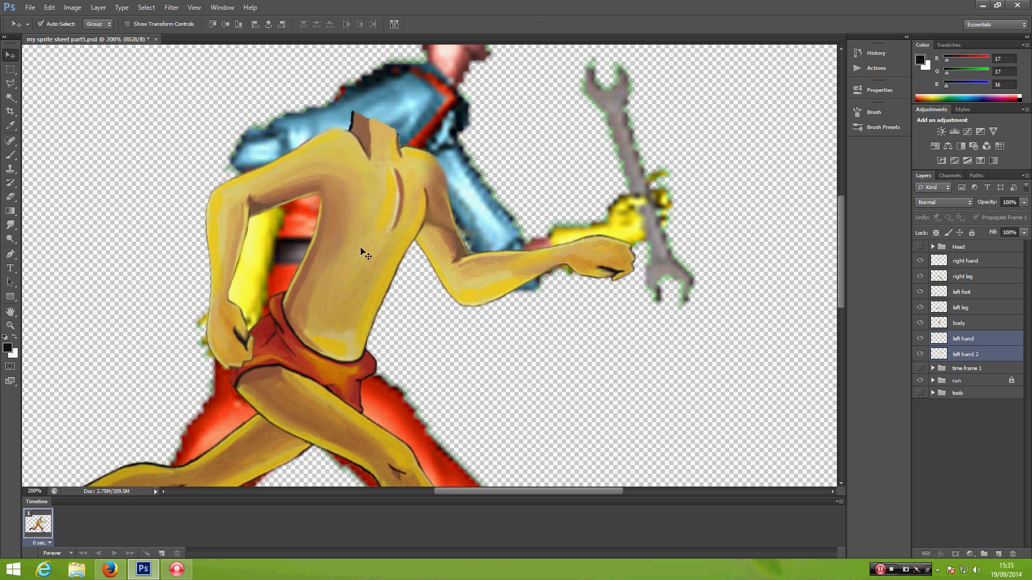
Check the body layer by toggling its visibility, pick the Eraser, and zoom out to the whole runner
click(374, 240)
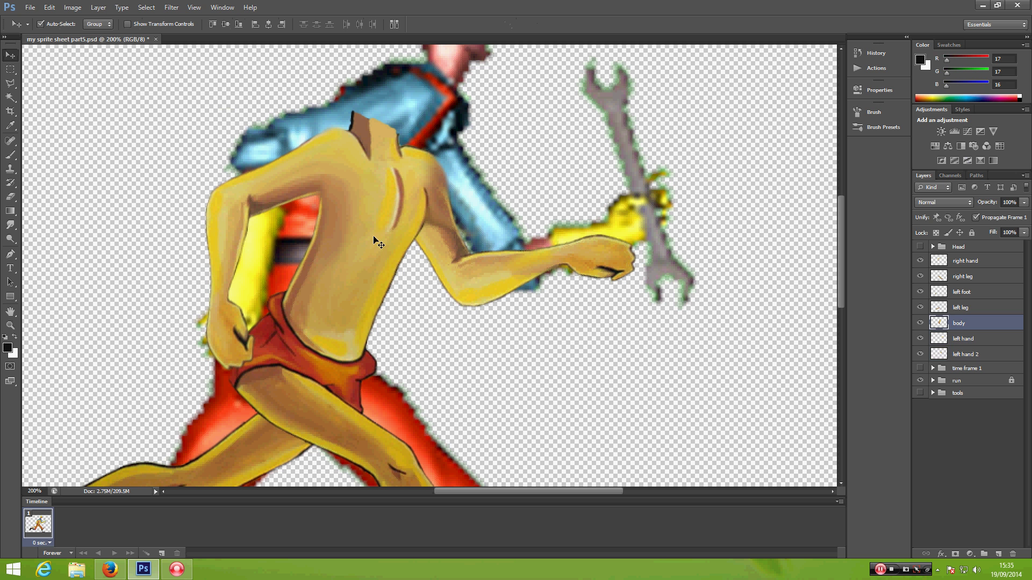
click(920, 322)
click(921, 322)
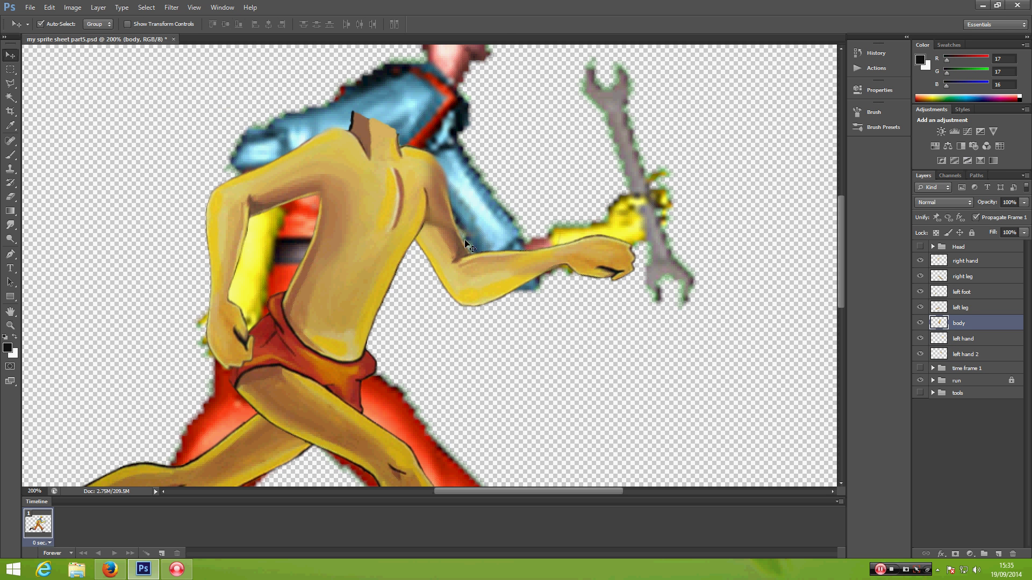
click(11, 197)
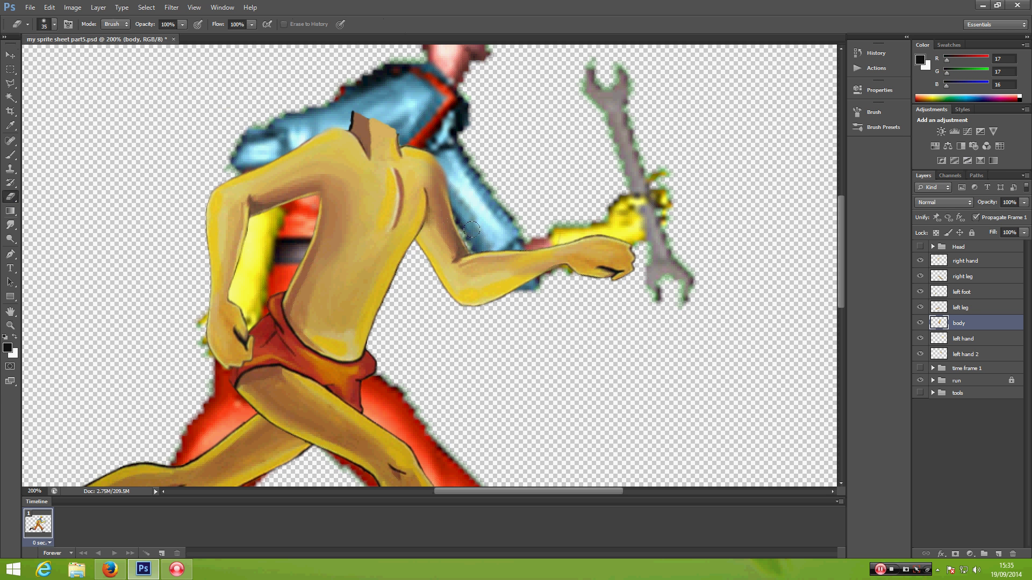
key(ctrl+minus)
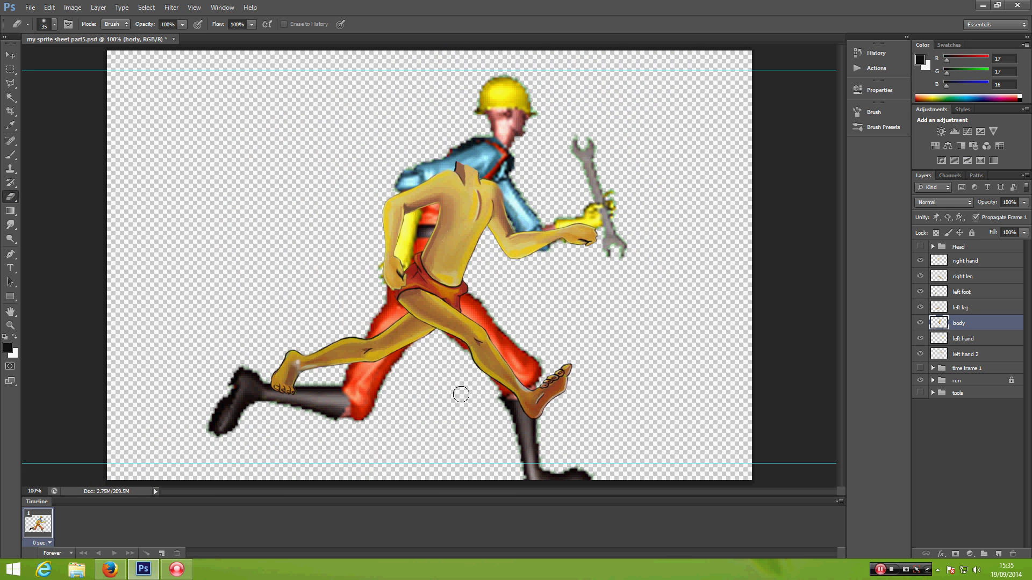
Try repositioning the right leg and body, then revert those moves through the History list
key(b)
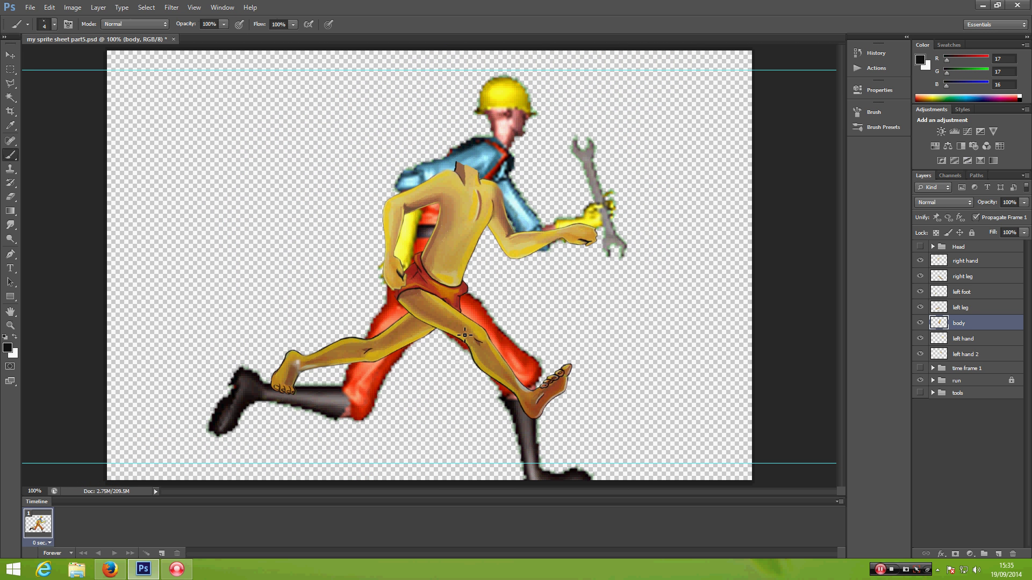
key(v)
mouse_move(465, 335)
mouse_down()
mouse_move(490, 351)
mouse_move(479, 349)
mouse_up()
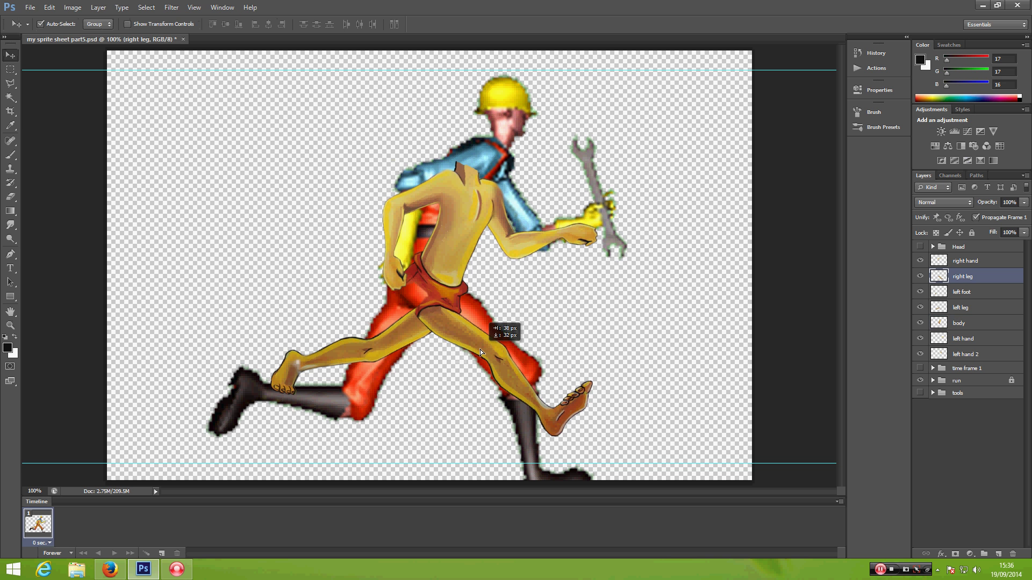
key(ctrl+t)
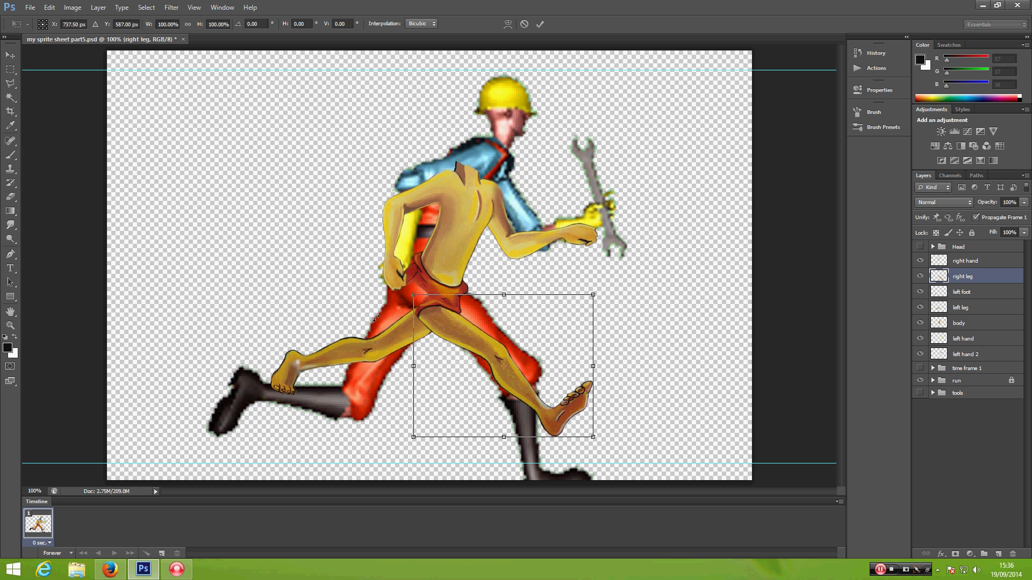
key(Return)
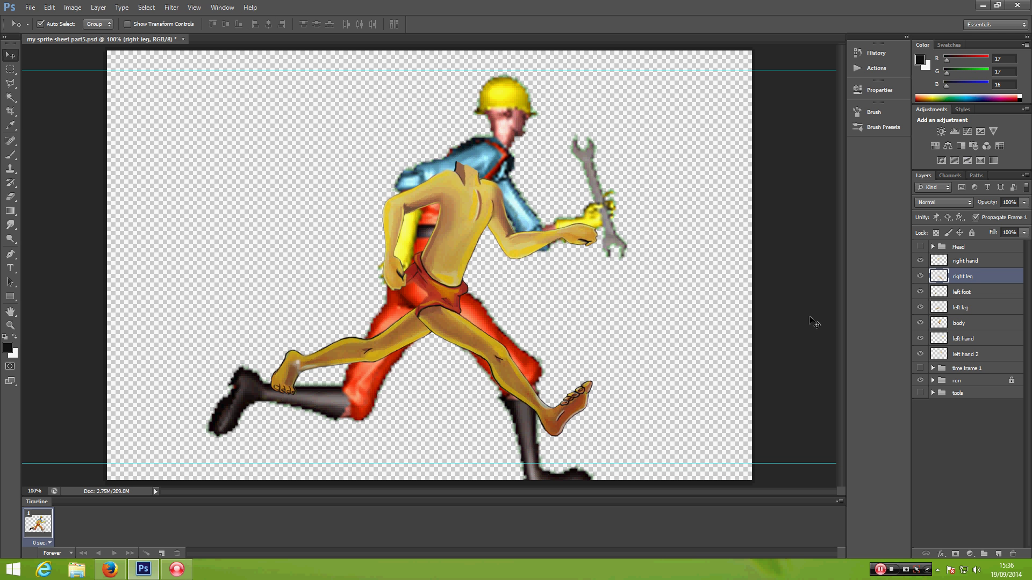
drag(478, 341, 472, 338)
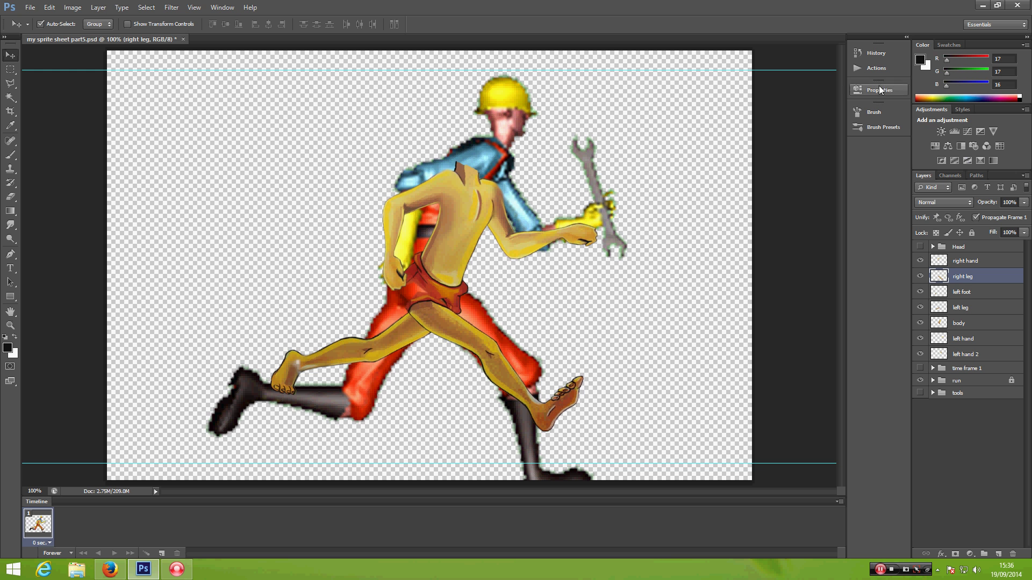
click(876, 53)
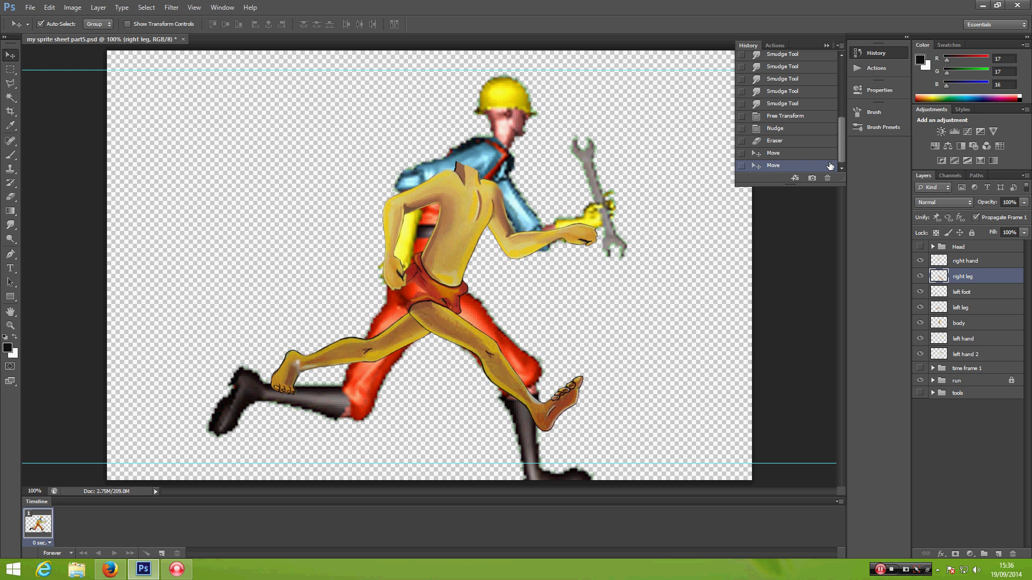
drag(827, 180, 828, 178)
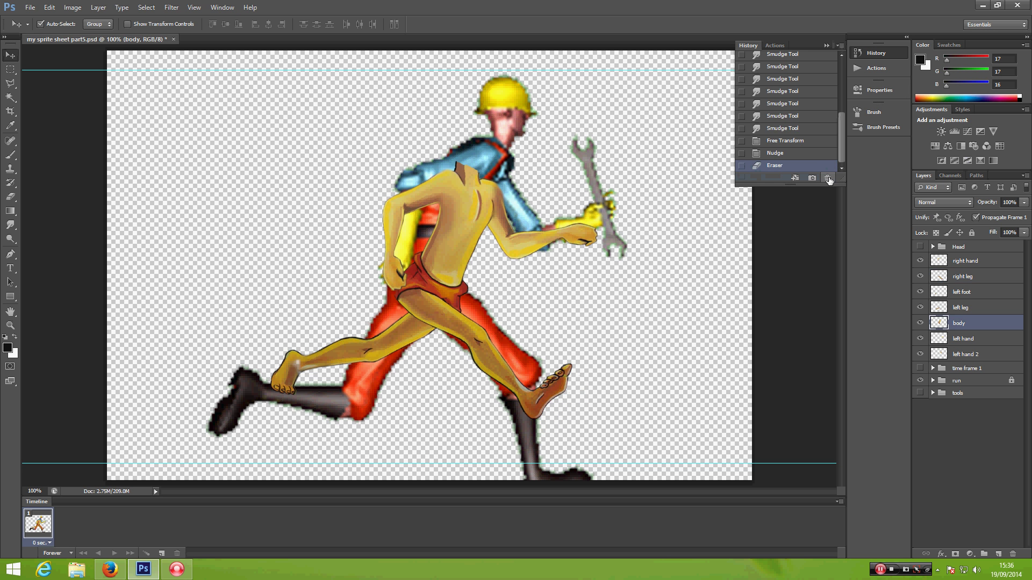
click(823, 43)
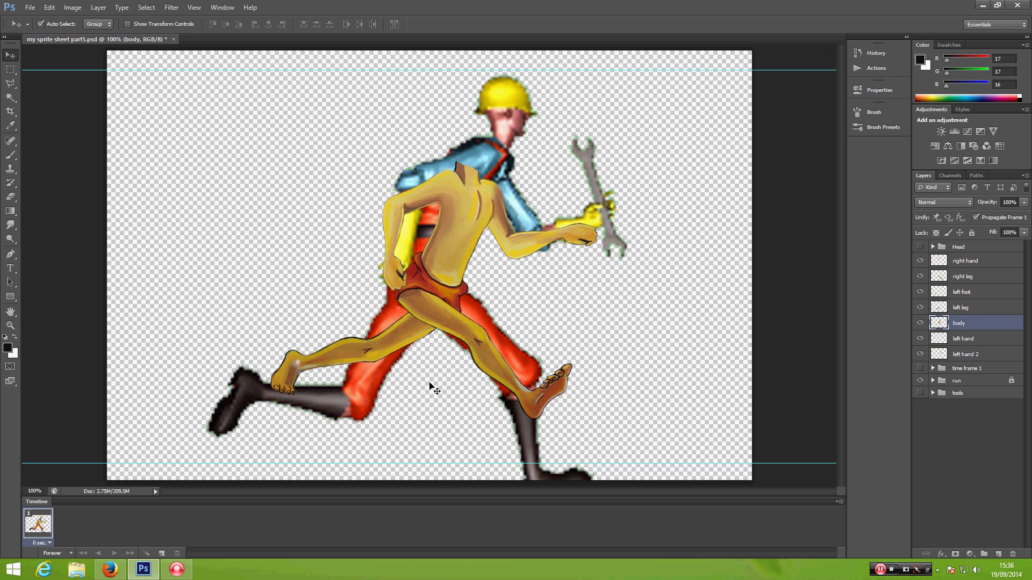
key(ctrl+t)
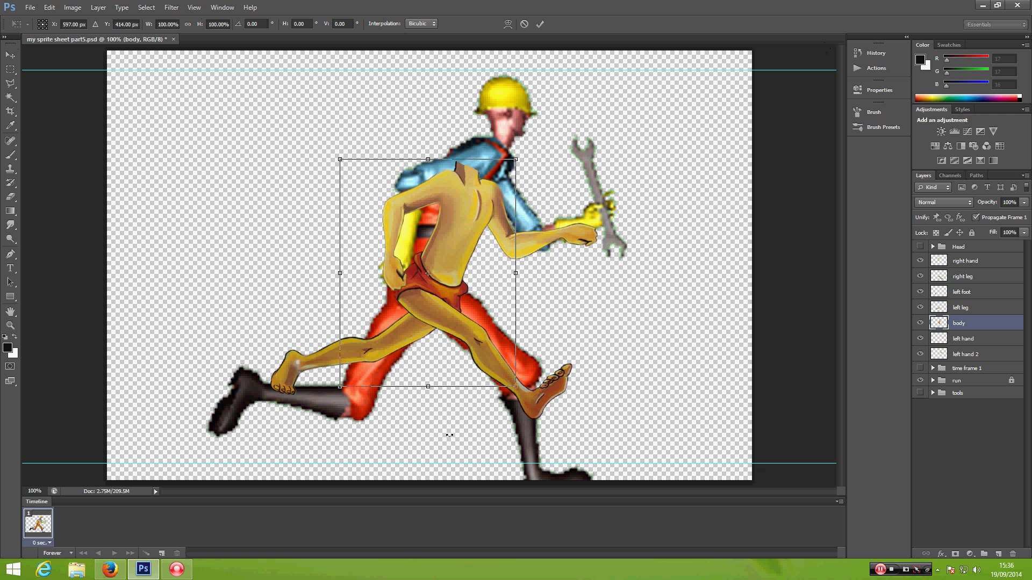
drag(460, 349, 418, 369)
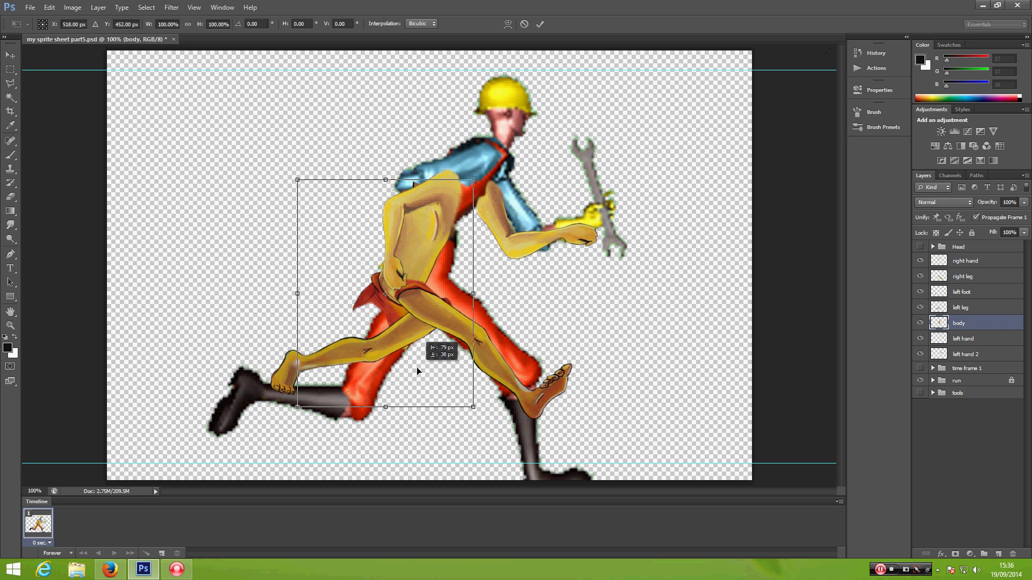
key(ctrl+z)
key(Return)
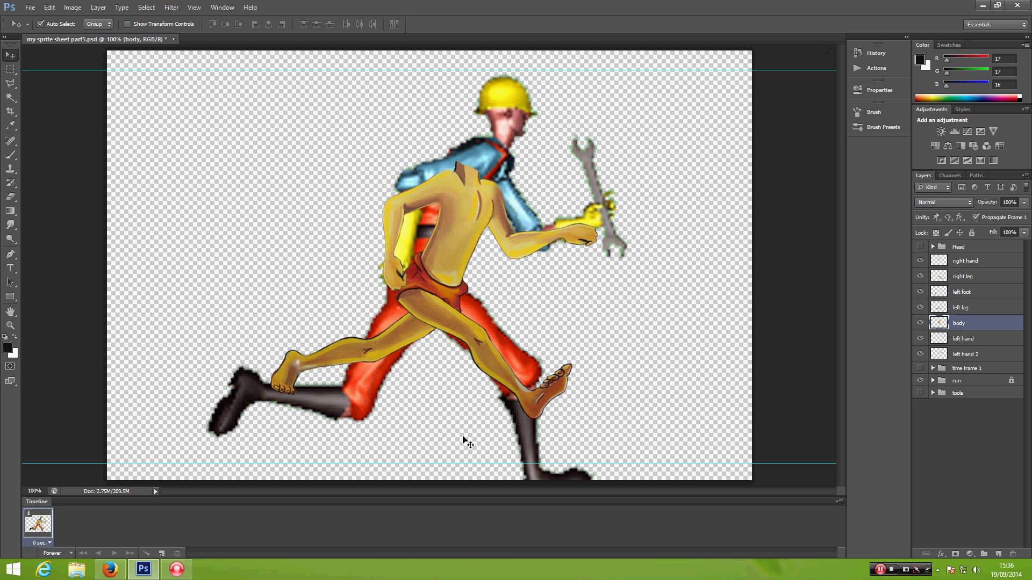
Rotate the right leg about 10–12° clockwise, then shift it slightly left and raise it about 12 px
click(482, 357)
drag(486, 363, 514, 379)
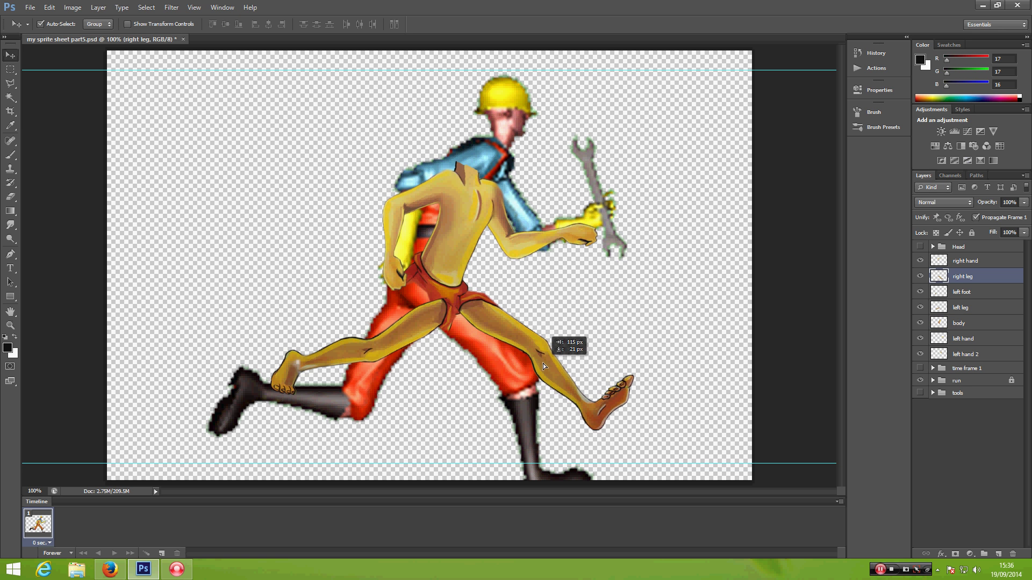
key(ctrl+z)
key(ctrl+t)
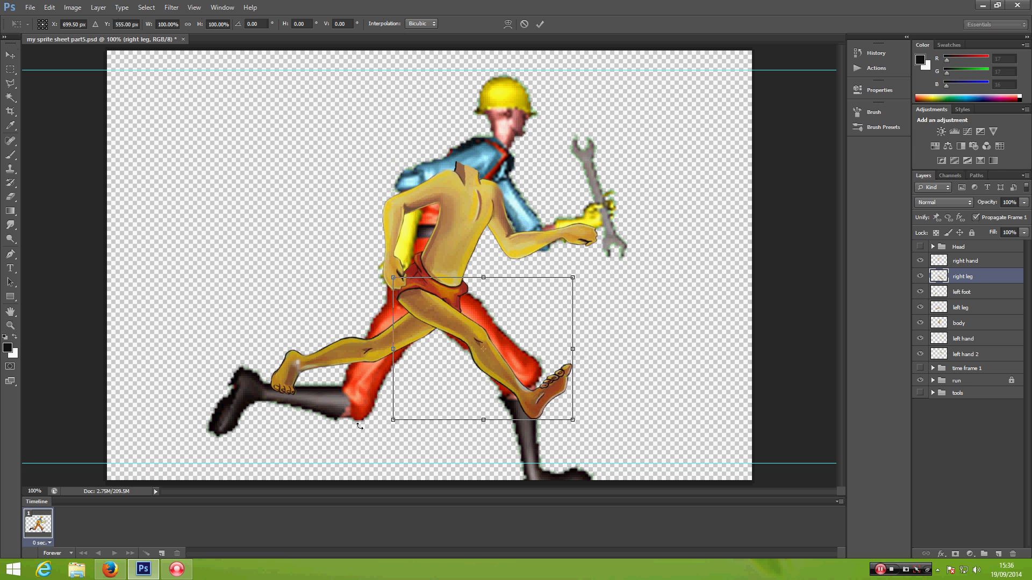
drag(360, 425, 321, 413)
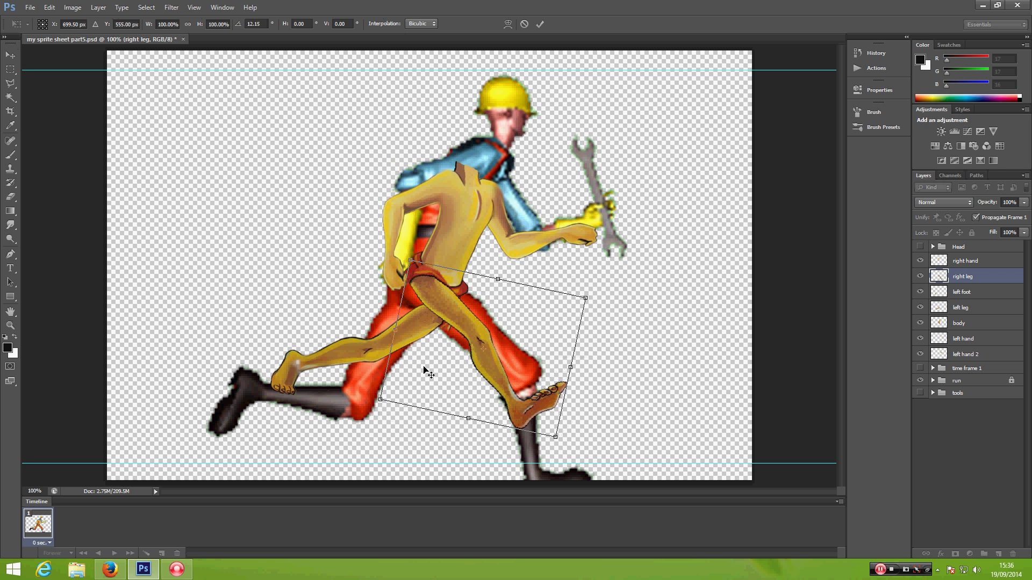
key(Return)
drag(448, 323, 440, 335)
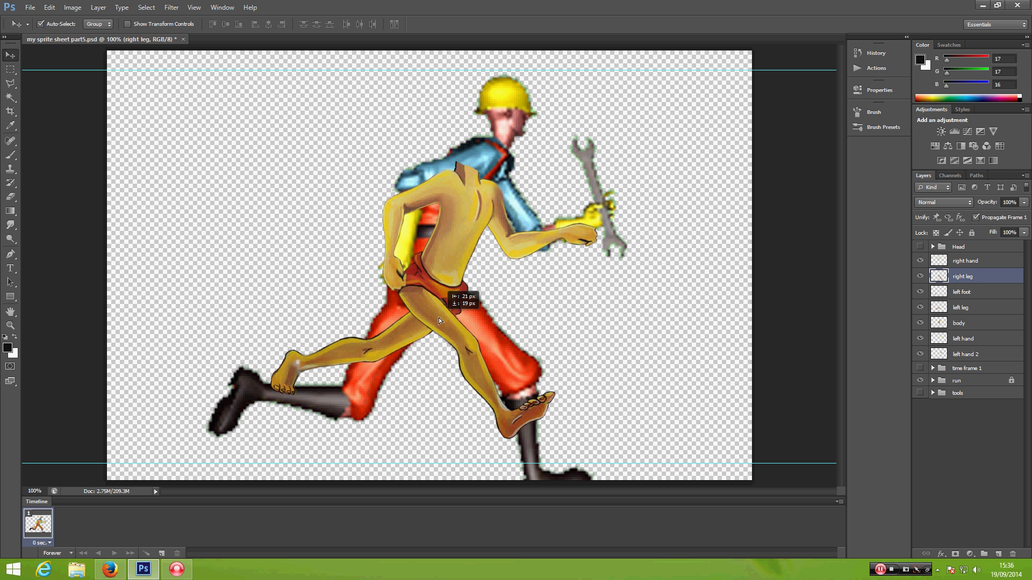
drag(438, 321, 439, 315)
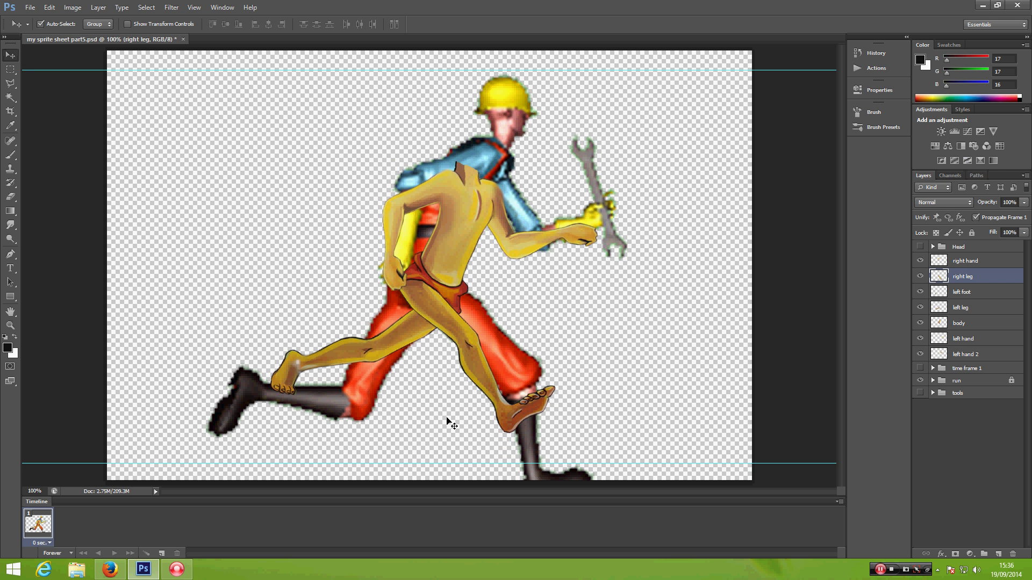
Place a copy of the right leg to the right of the figure
key(ctrl+plus)
key(ctrl+plus)
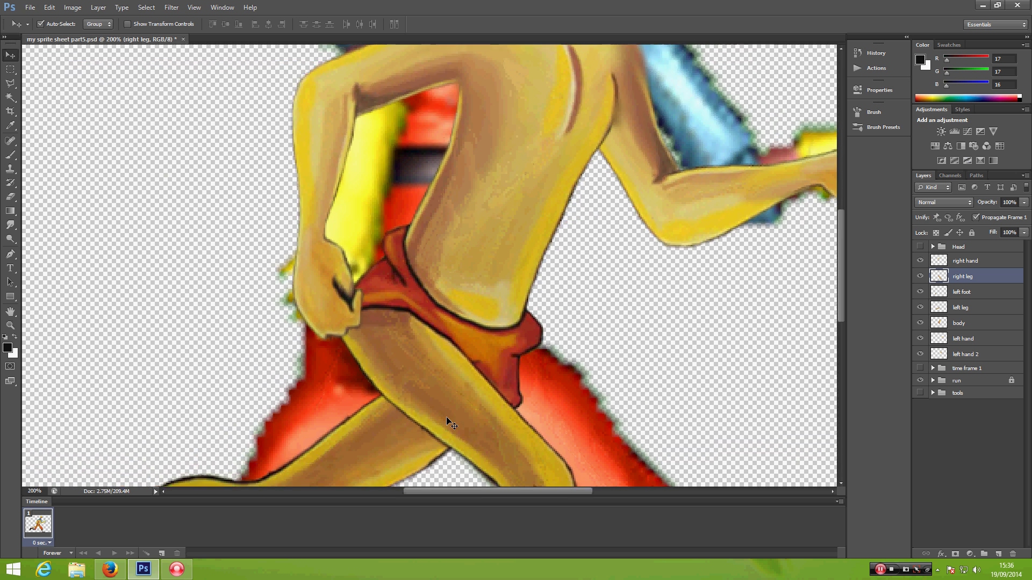
drag(446, 417, 493, 216)
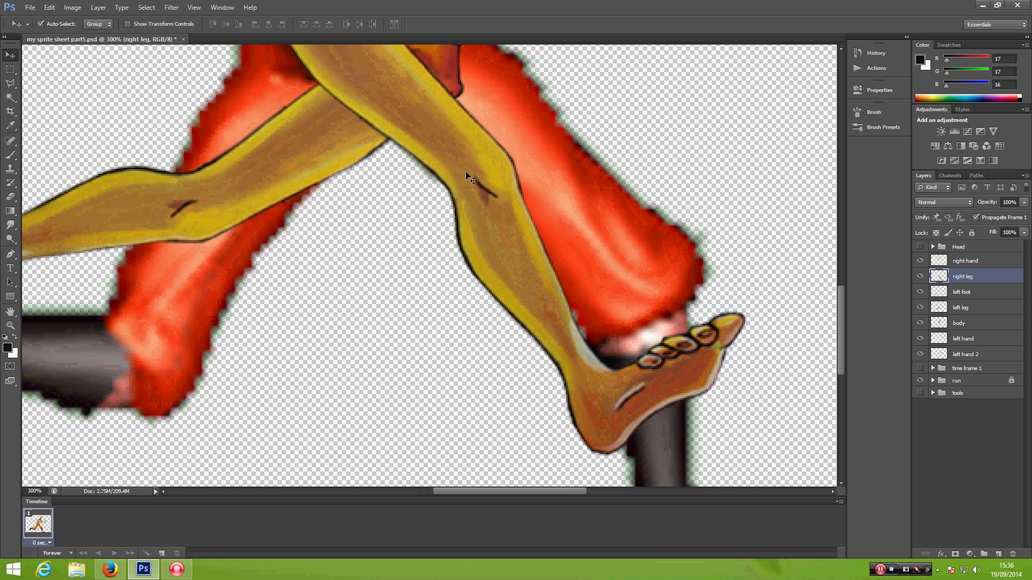
key(ctrl+minus)
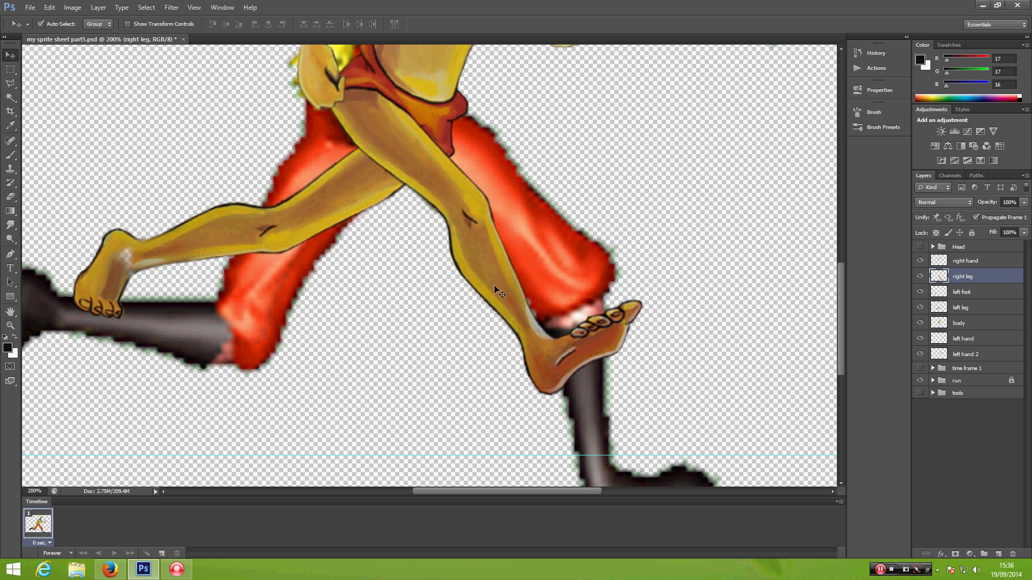
click(10, 84)
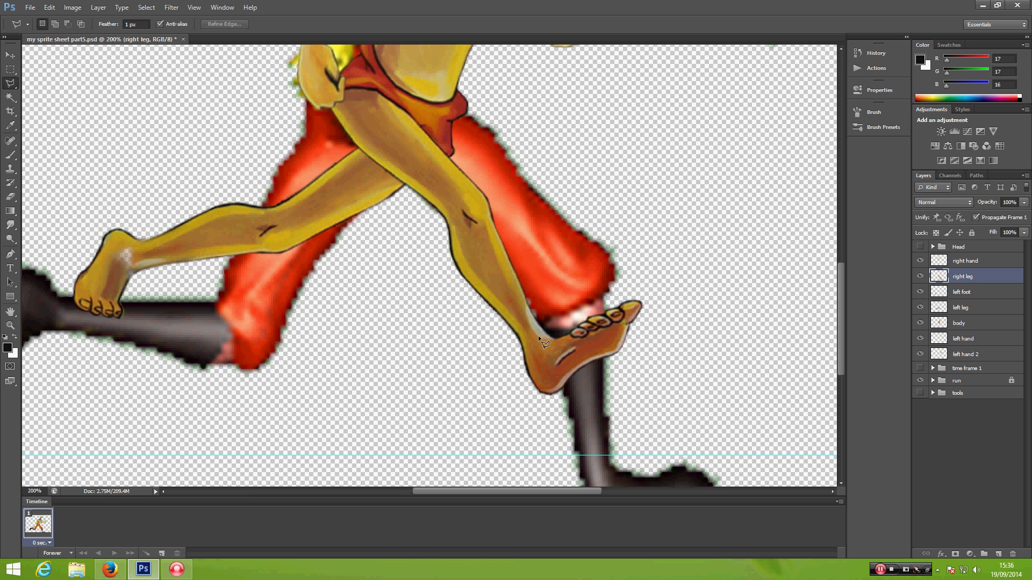
click(681, 197)
key(Escape)
click(10, 55)
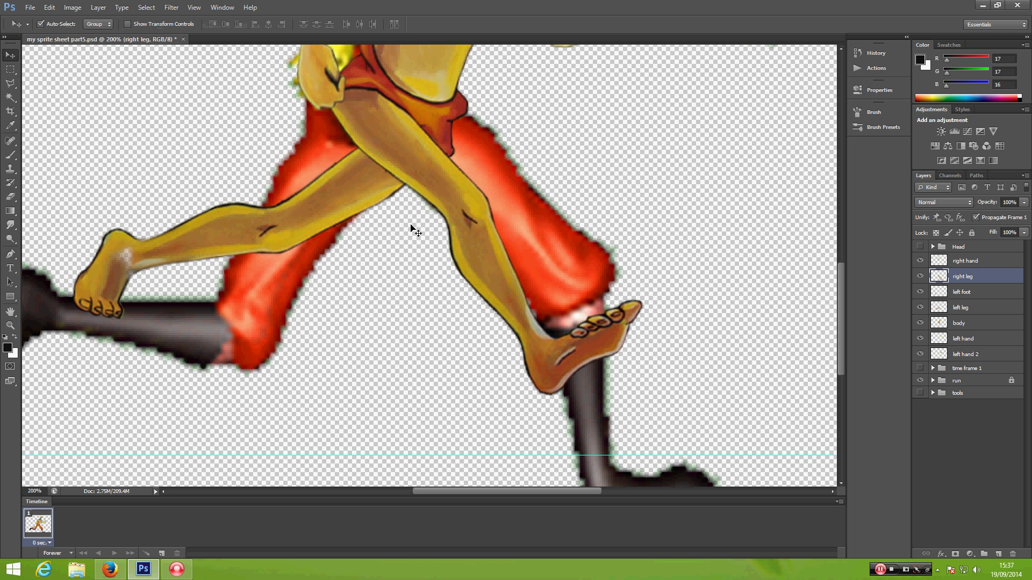
drag(470, 234, 674, 231)
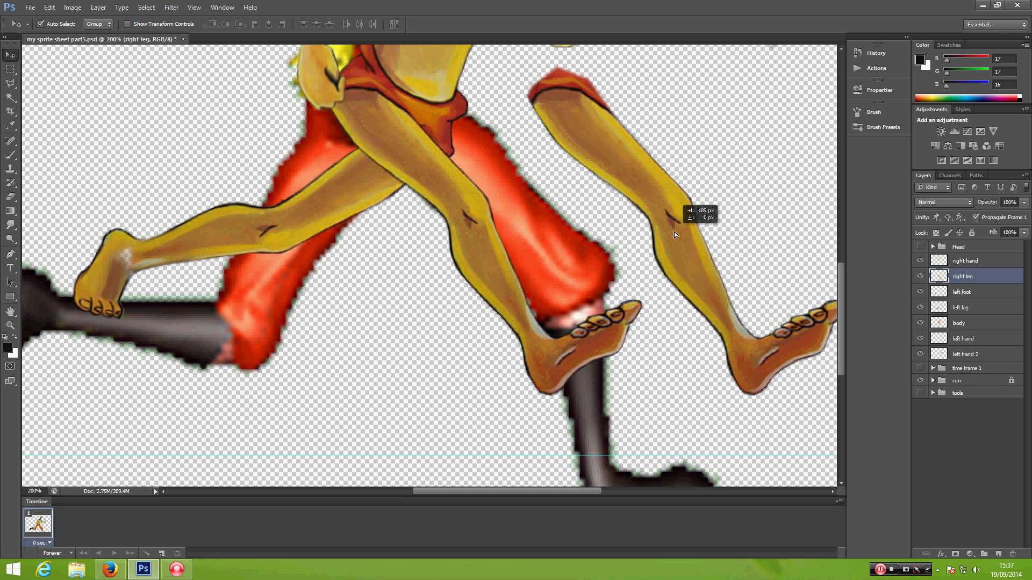
Erase the shorts from the copied leg's top and the foot and lower leg from the original
key(e)
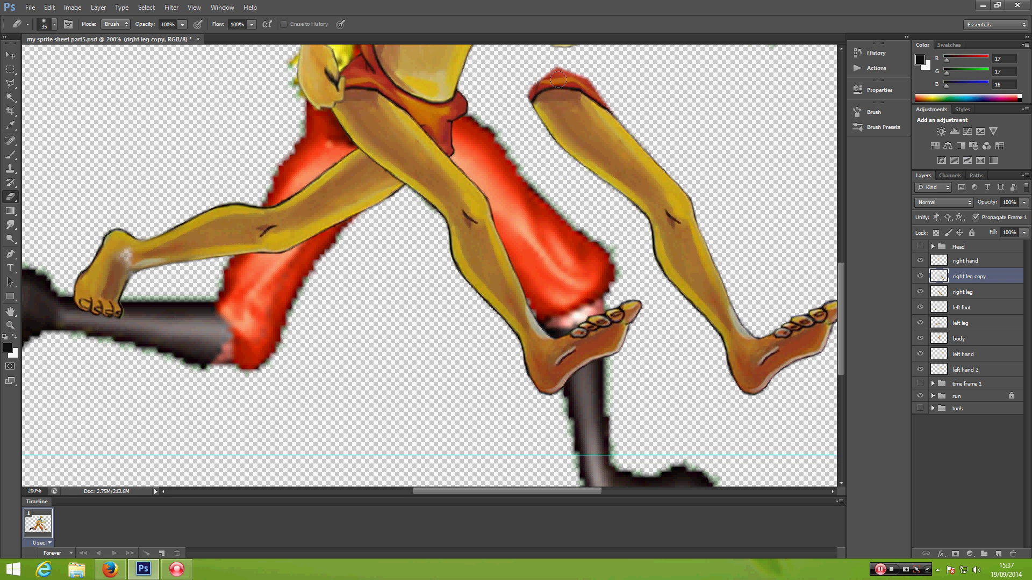
mouse_move(571, 70)
mouse_down()
mouse_move(526, 79)
mouse_move(571, 80)
mouse_move(592, 97)
mouse_move(571, 114)
mouse_move(533, 110)
mouse_move(540, 96)
mouse_move(547, 146)
mouse_move(599, 140)
mouse_move(644, 153)
mouse_move(657, 170)
mouse_move(617, 181)
mouse_move(622, 196)
mouse_move(645, 177)
mouse_move(618, 201)
mouse_move(595, 145)
mouse_move(578, 141)
mouse_move(678, 167)
mouse_move(634, 186)
mouse_up()
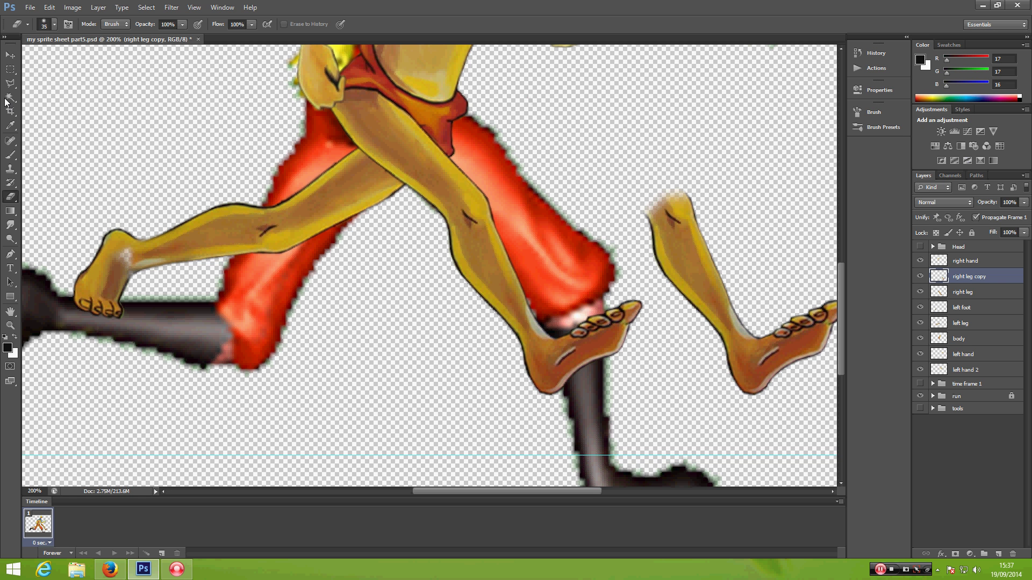
key(v)
click(471, 248)
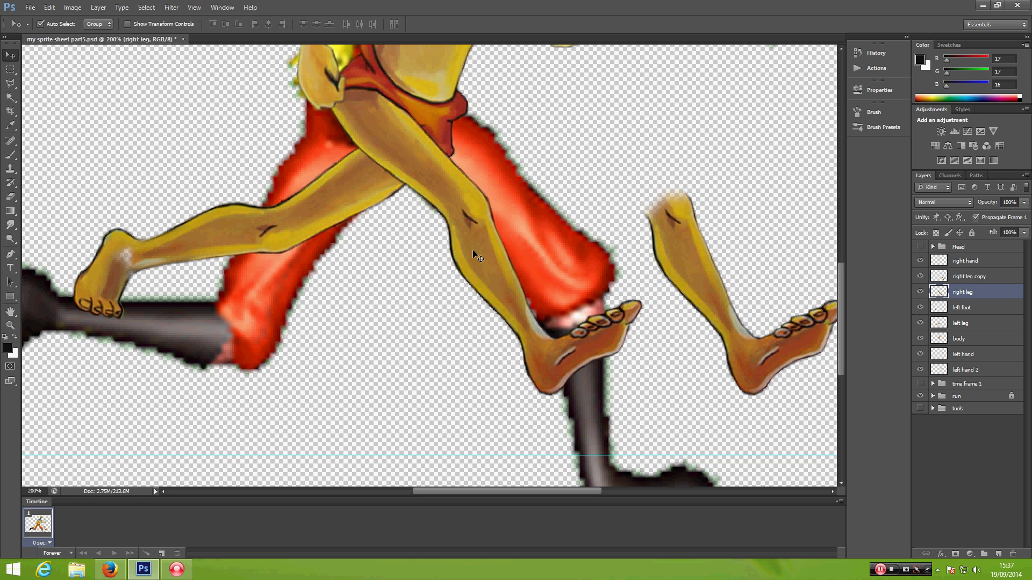
click(11, 195)
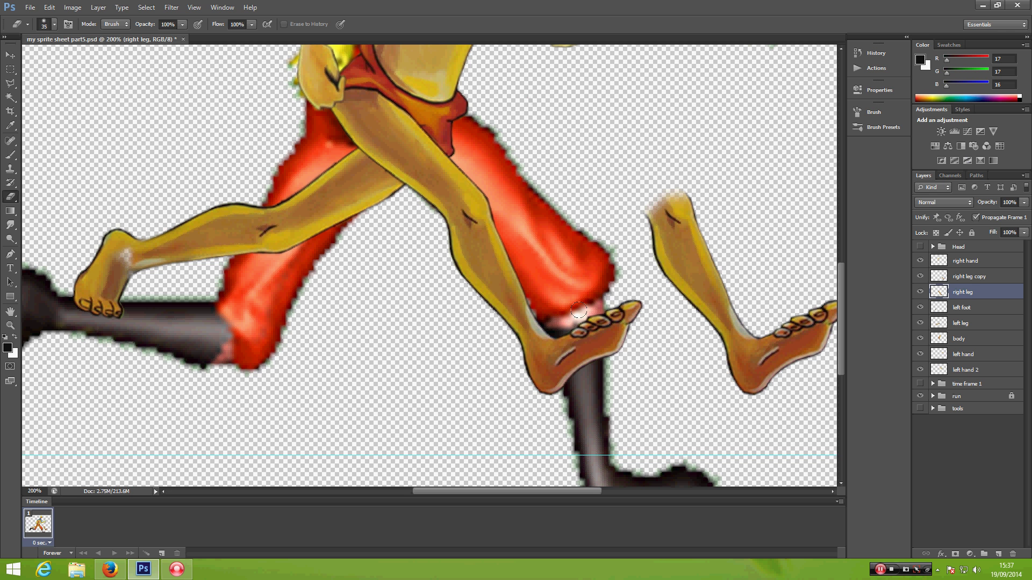
mouse_move(578, 310)
mouse_down()
mouse_move(611, 300)
mouse_move(596, 344)
mouse_move(563, 325)
mouse_move(513, 364)
mouse_move(529, 293)
mouse_move(504, 306)
mouse_move(497, 293)
mouse_move(526, 255)
mouse_move(463, 265)
mouse_move(442, 243)
mouse_move(507, 254)
mouse_move(481, 252)
mouse_move(499, 229)
mouse_move(454, 241)
mouse_move(436, 229)
mouse_move(467, 244)
mouse_move(463, 224)
mouse_move(471, 239)
mouse_move(490, 226)
mouse_move(459, 213)
mouse_up()
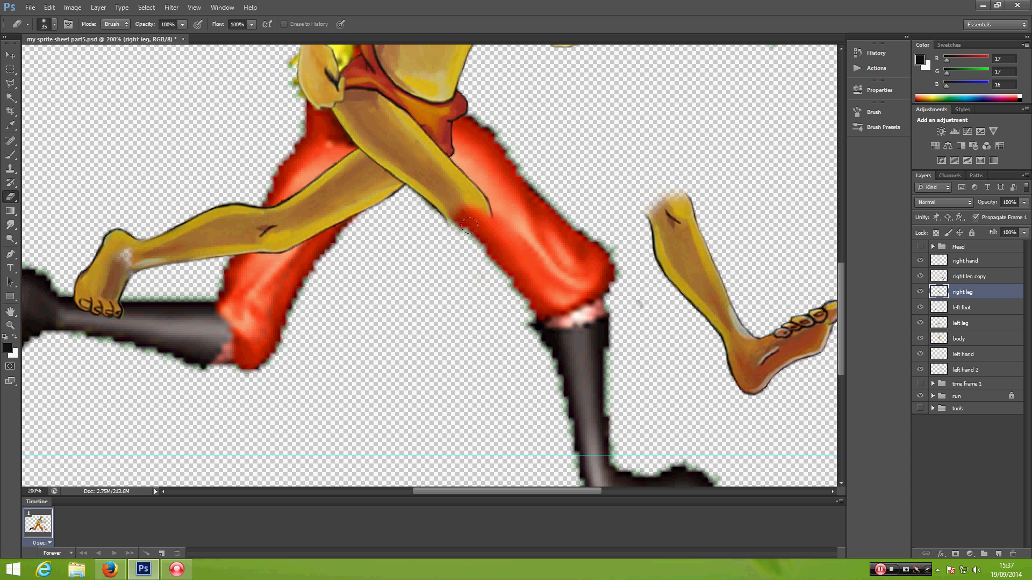
Rotate the right leg copy to about 23.7°, nudge it onto the boot at the knee, and zoom to 300%
key(ctrl+minus)
key(v)
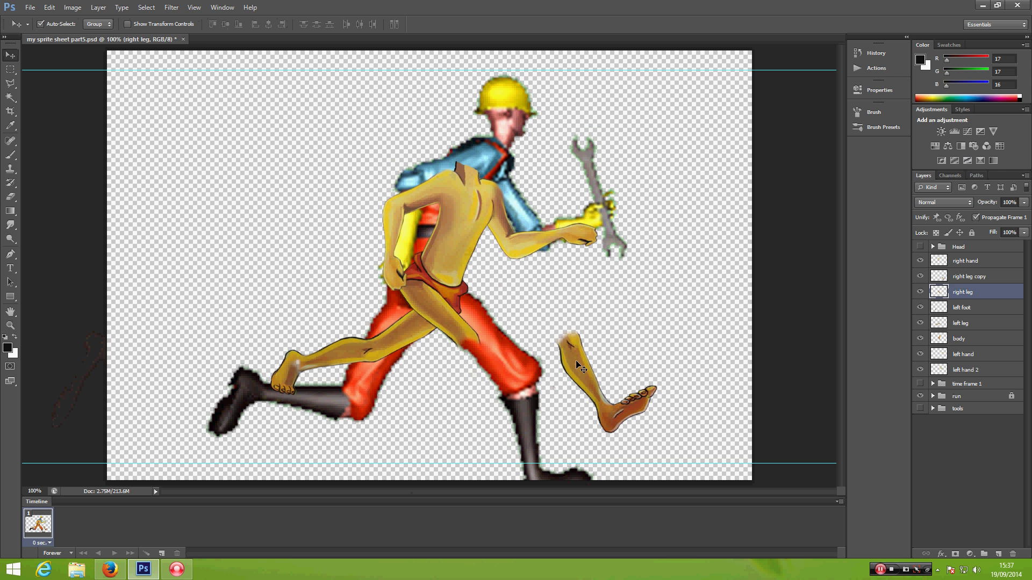
drag(575, 360, 484, 382)
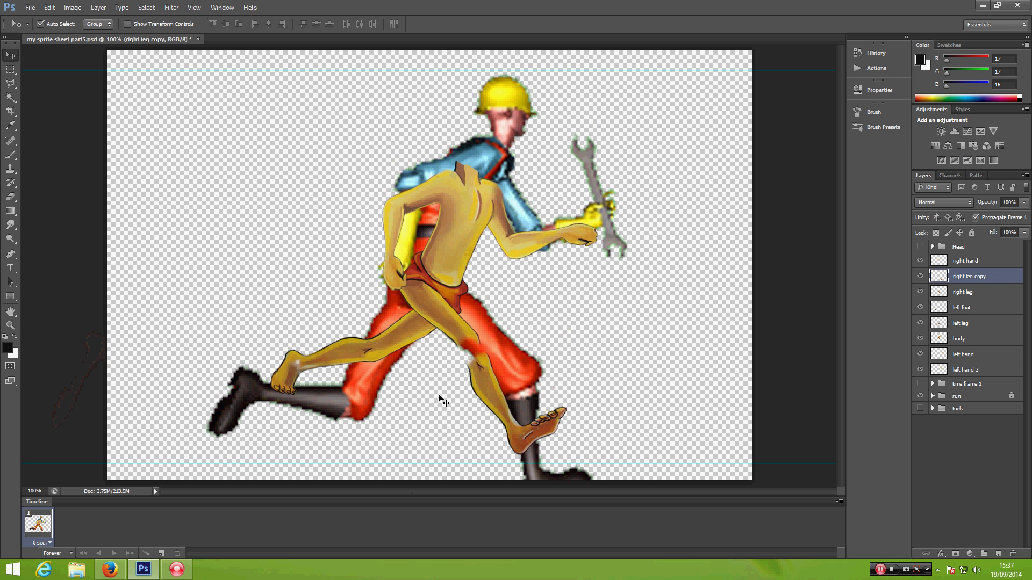
key(ctrl+t)
drag(370, 453, 352, 418)
drag(485, 405, 473, 390)
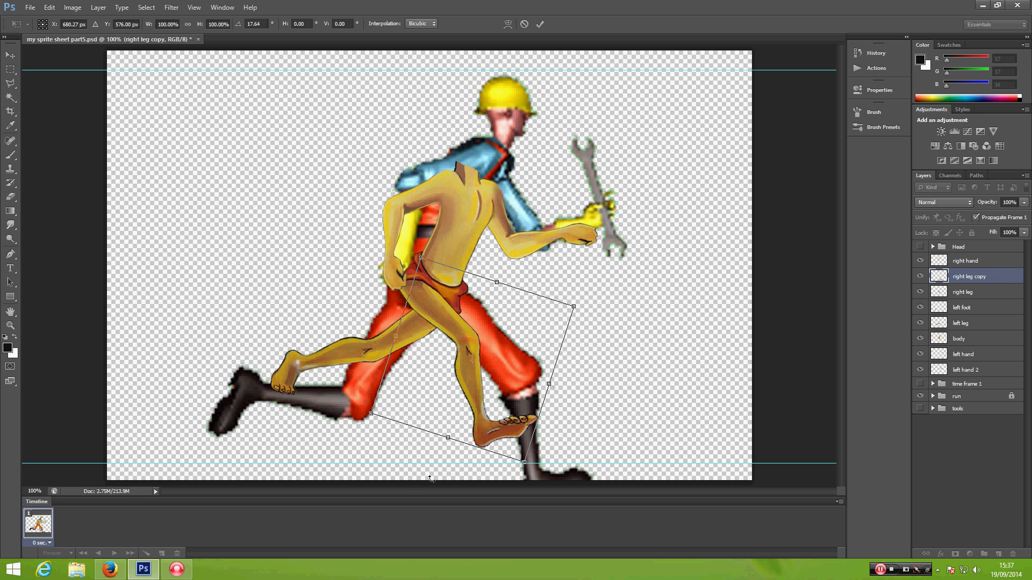
drag(342, 450, 333, 435)
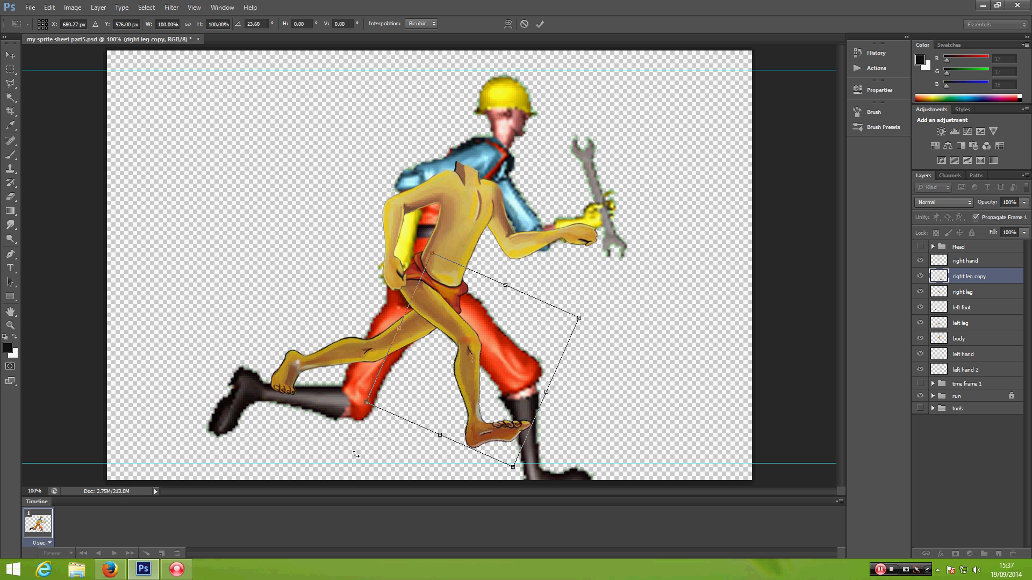
key(Left)
key(Left)
key(Return)
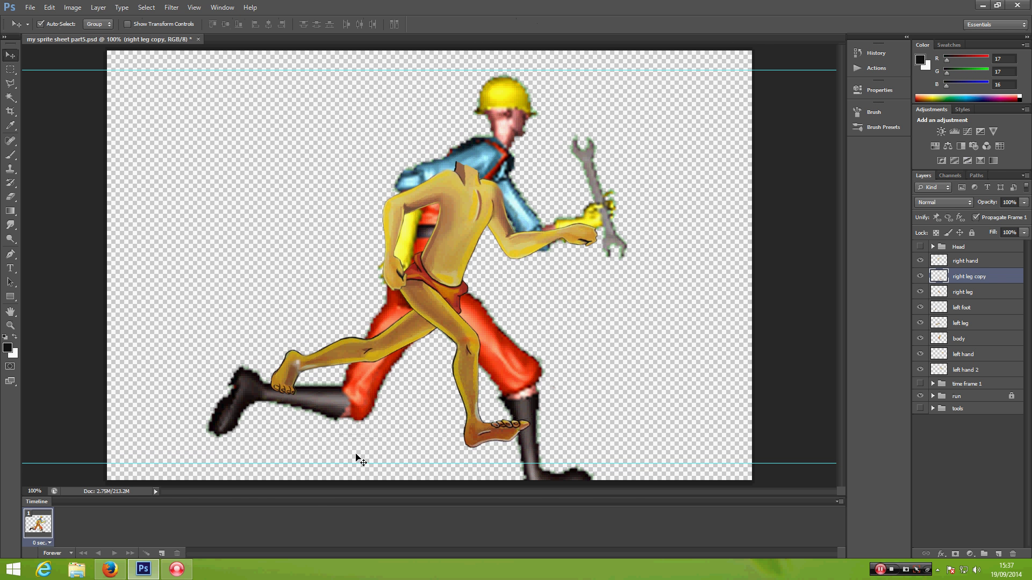
key(ctrl+plus)
key(ctrl+plus)
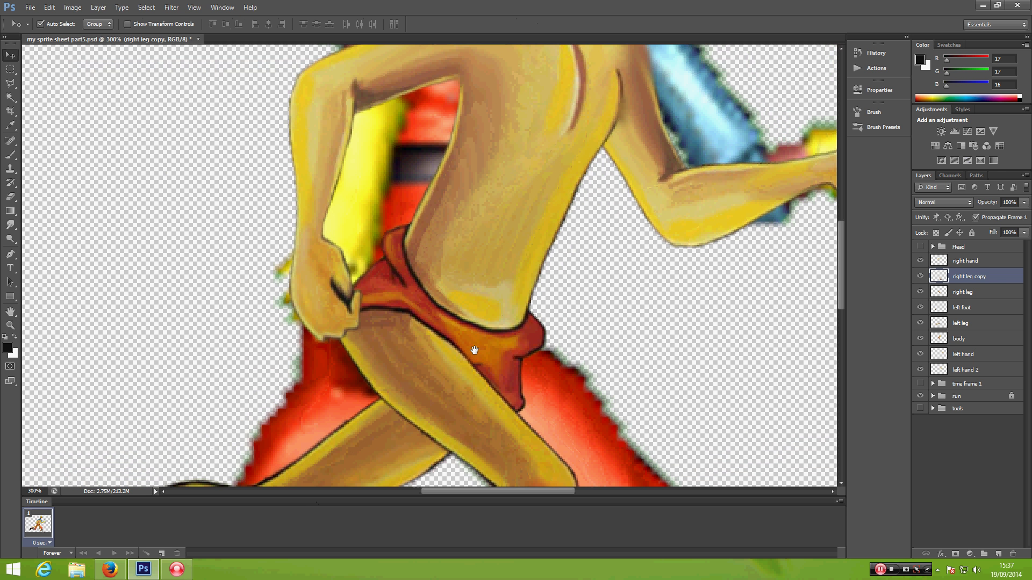
drag(474, 350, 500, 276)
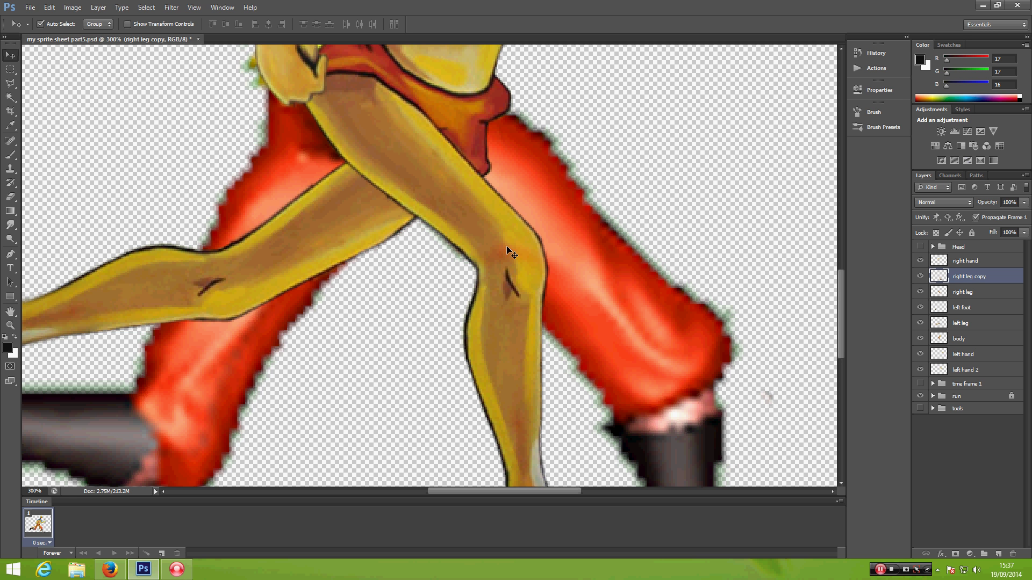
With the Smudge tool, check the knee join and blend it on the right leg layer
click(10, 225)
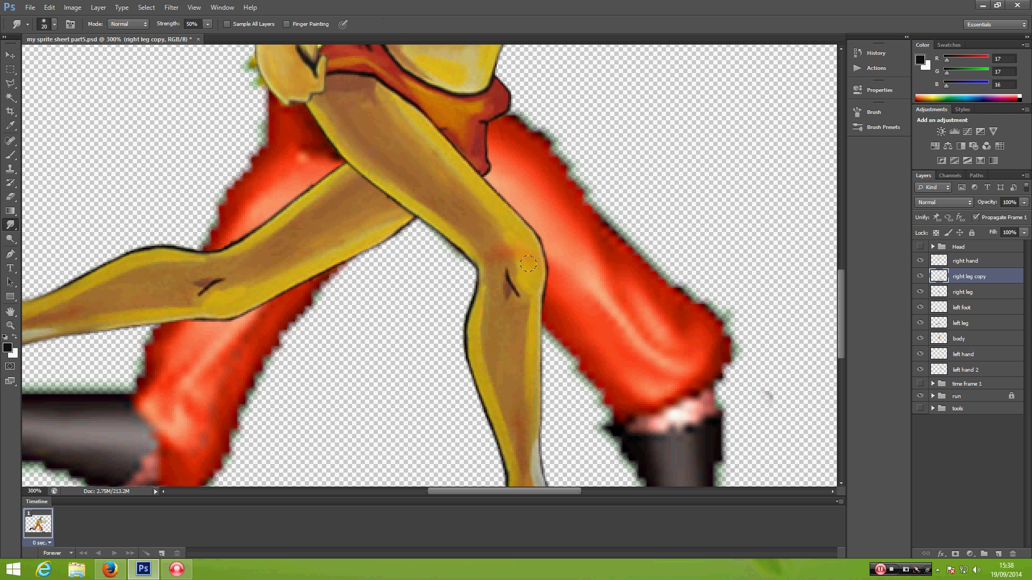
click(920, 276)
click(920, 276)
click(920, 292)
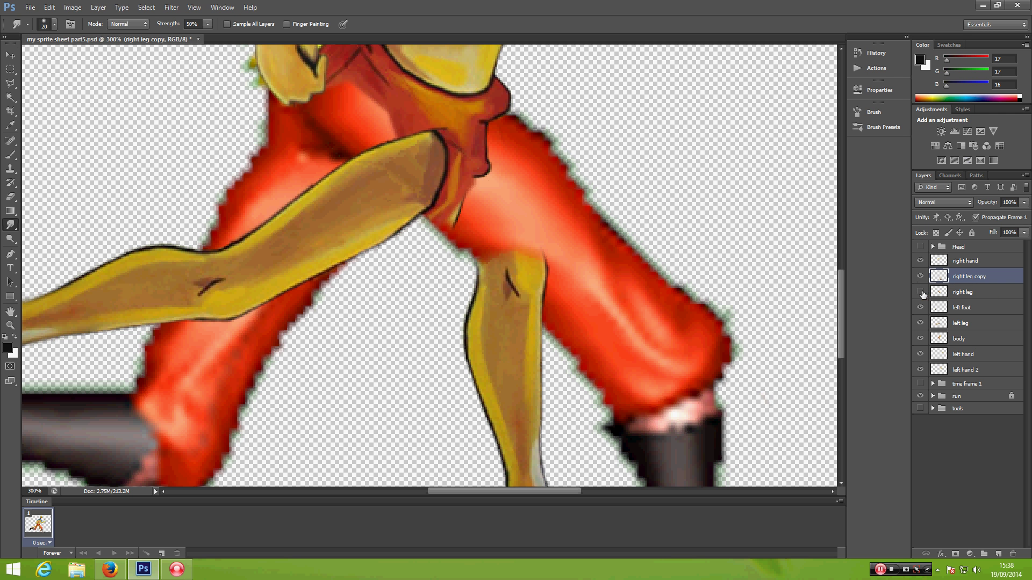
click(920, 291)
click(985, 293)
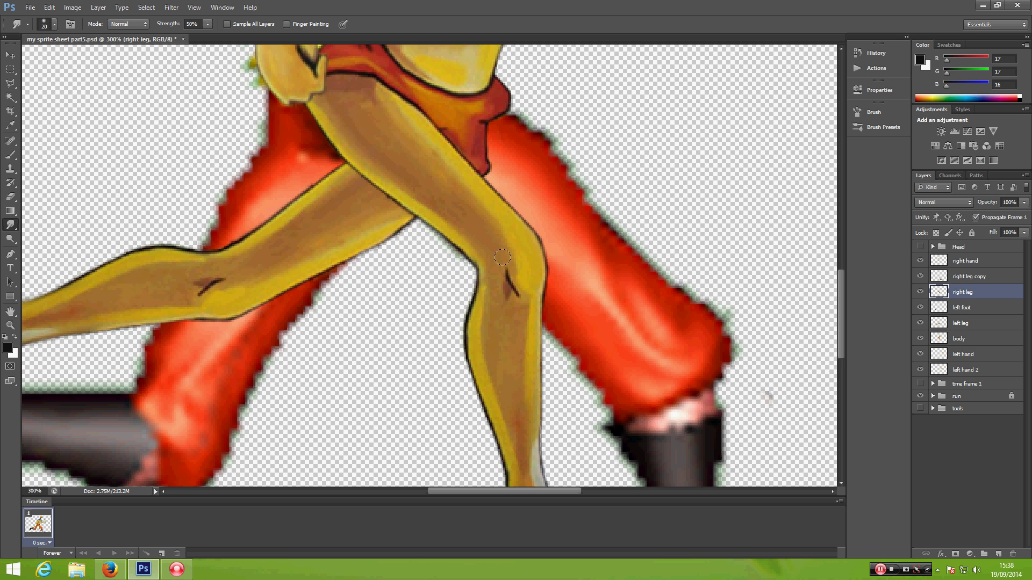
key(ctrl+minus)
key(ctrl+minus)
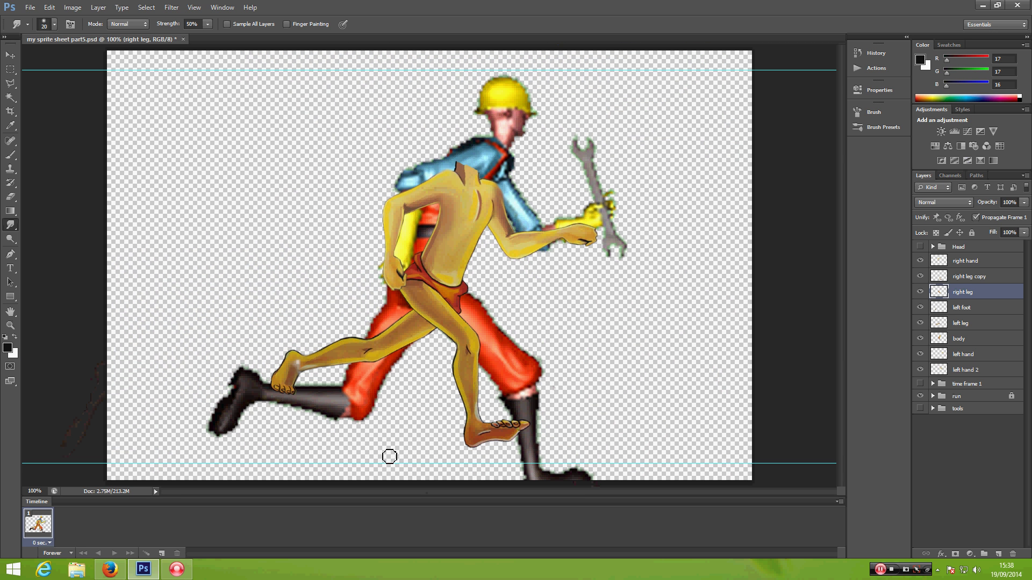
Try a -11° left leg rotation, cancel it, and select the left foot layer
key(v)
click(401, 346)
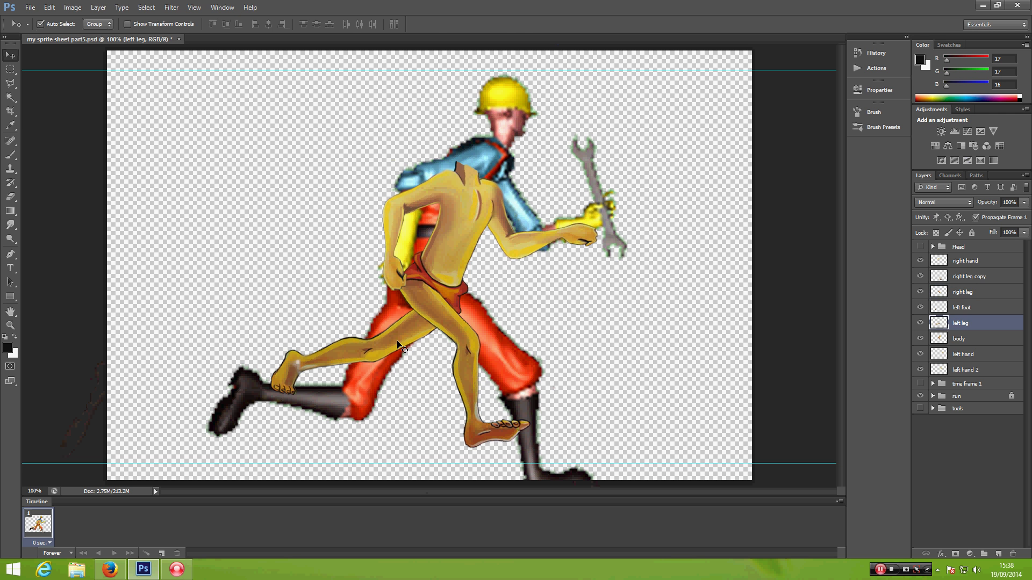
key(ctrl+t)
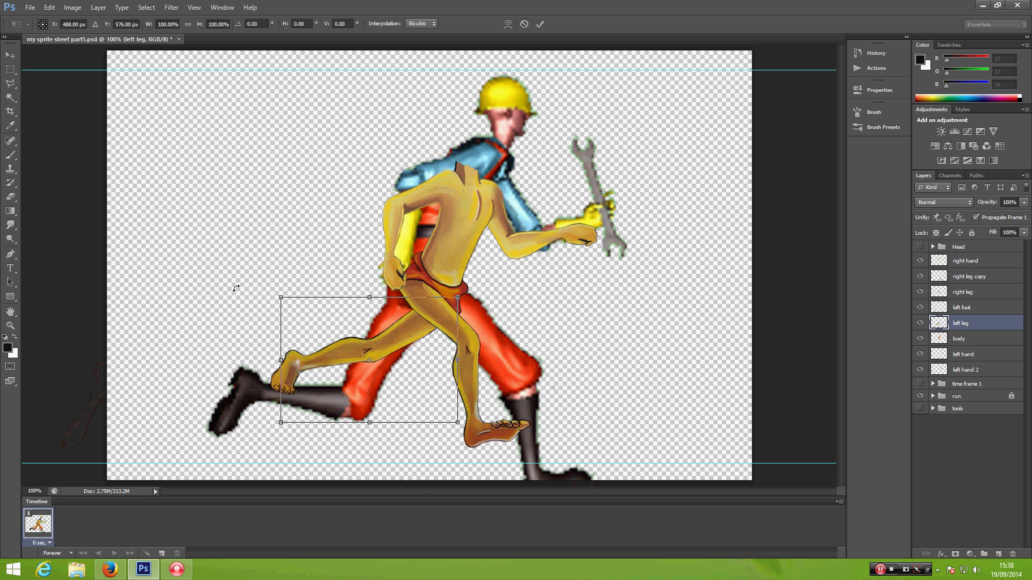
drag(237, 288, 228, 316)
key(ctrl+z)
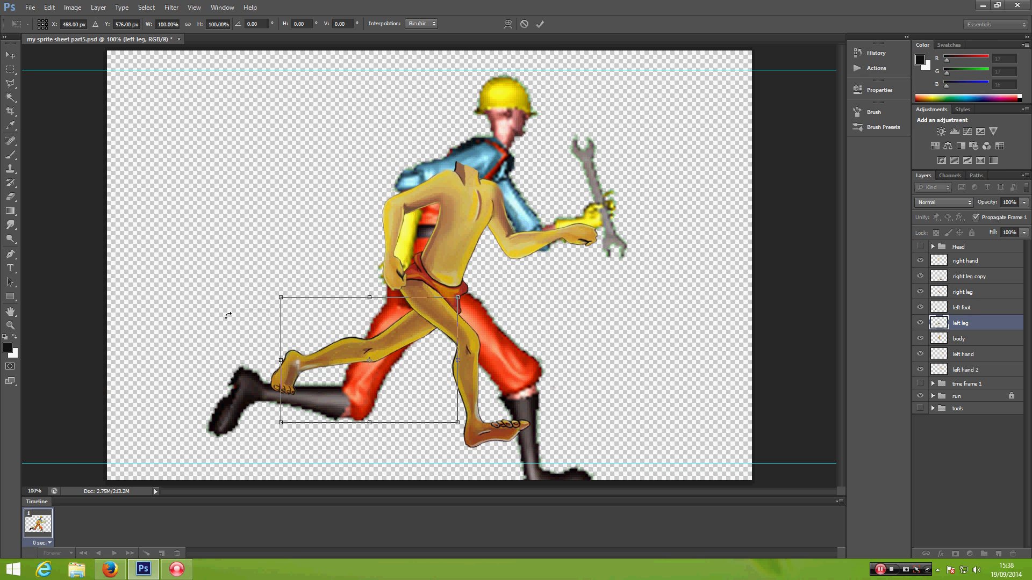
key(Escape)
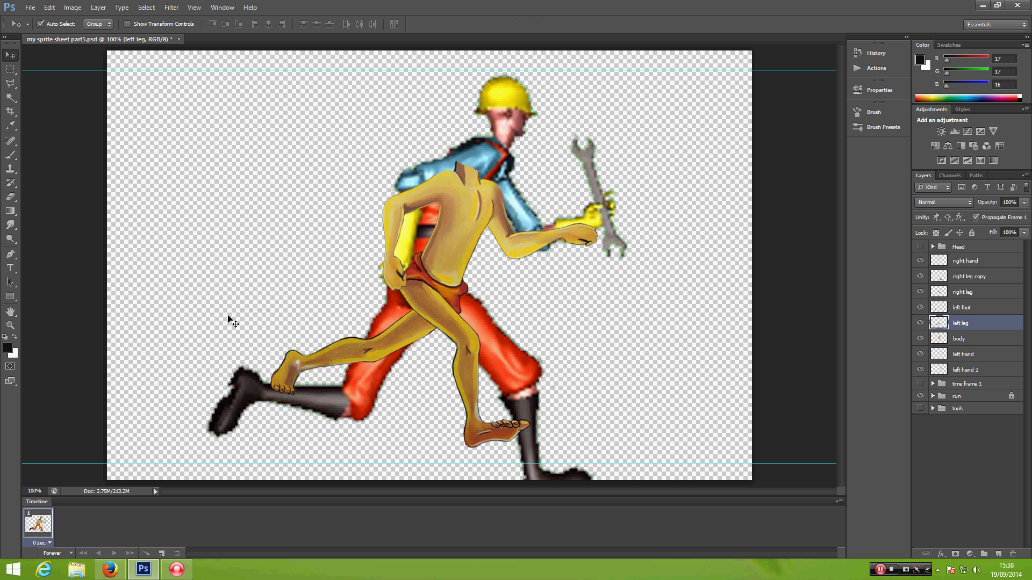
click(280, 383)
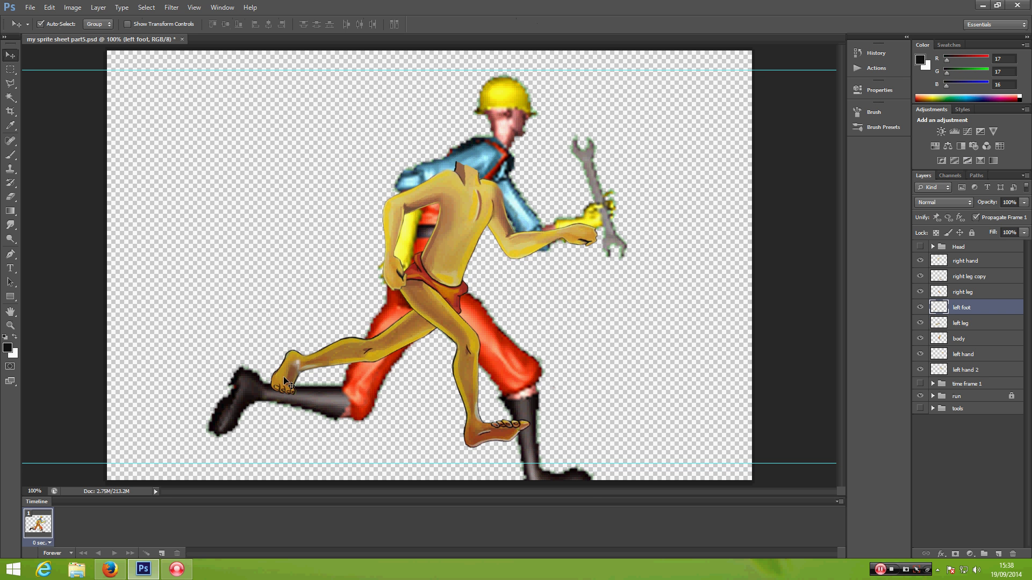
Move the left foot layer below the left leg after checking their overlap at 400%
key(ctrl+plus)
key(ctrl+plus)
key(ctrl+plus)
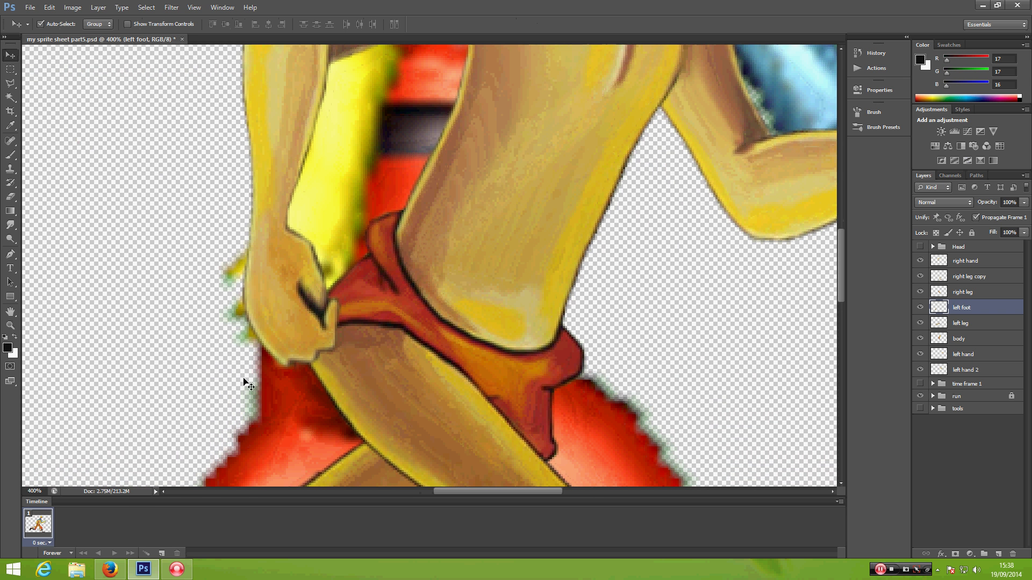
scroll(244, 383, down, 5)
scroll(250, 387, left, 5)
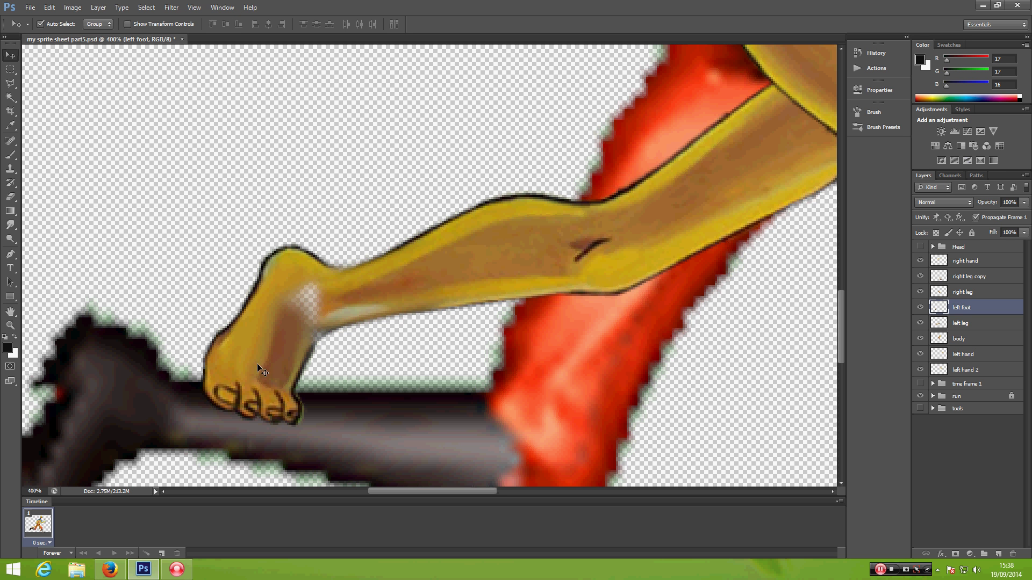
click(921, 308)
click(921, 308)
click(920, 324)
click(920, 323)
mouse_move(980, 308)
mouse_down()
mouse_move(978, 330)
mouse_move(963, 305)
mouse_up()
click(920, 309)
click(921, 312)
Smudge the ankle on the left foot and the shin shading on the left leg to blend them
click(10, 225)
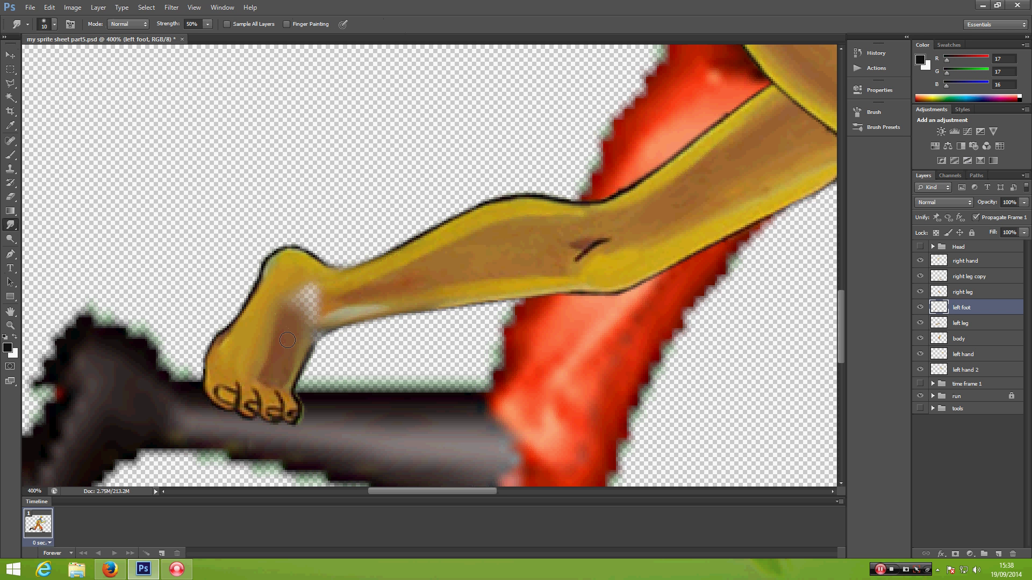
mouse_move(299, 309)
mouse_down()
mouse_move(302, 340)
mouse_move(318, 302)
mouse_move(287, 336)
mouse_move(311, 289)
mouse_move(293, 324)
mouse_move(294, 289)
mouse_move(284, 328)
mouse_move(300, 294)
mouse_move(318, 291)
mouse_move(297, 309)
mouse_move(332, 307)
mouse_move(286, 317)
mouse_move(293, 334)
mouse_move(286, 308)
mouse_move(323, 284)
mouse_move(303, 306)
mouse_up()
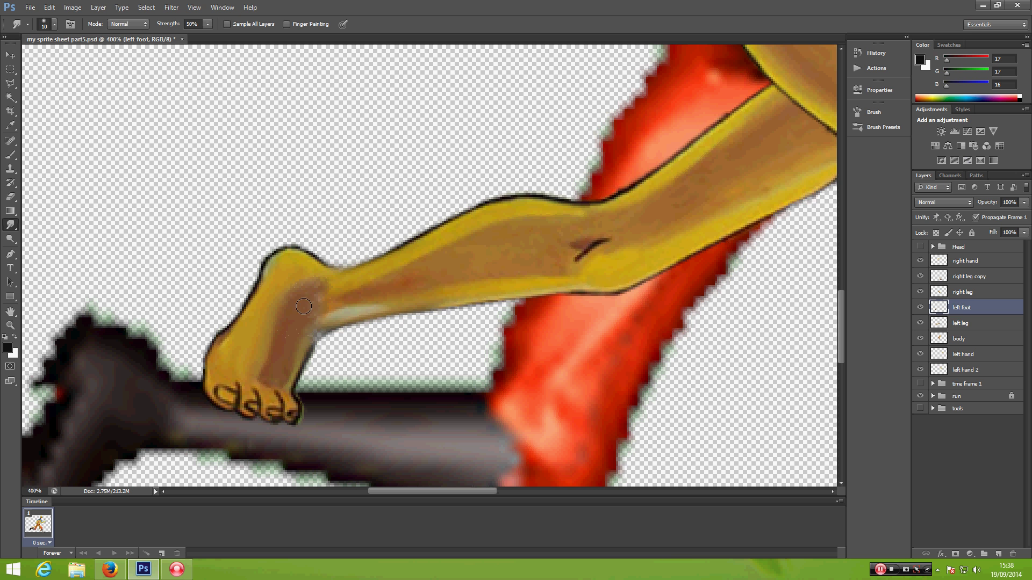
click(920, 322)
click(920, 322)
click(962, 323)
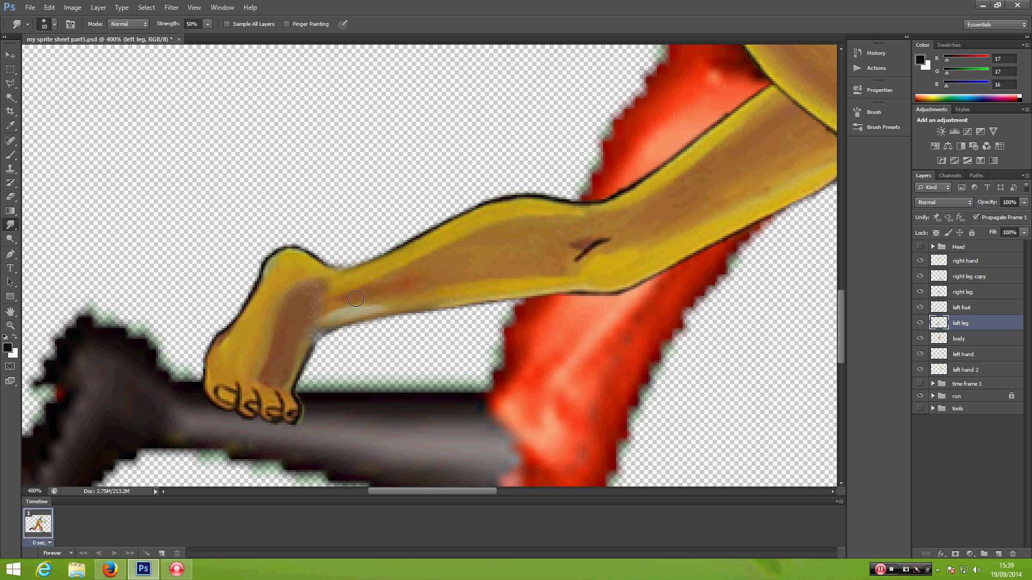
mouse_move(388, 282)
mouse_down()
mouse_move(465, 263)
mouse_move(317, 282)
mouse_move(309, 286)
mouse_move(417, 297)
mouse_move(276, 332)
mouse_move(366, 301)
mouse_move(312, 330)
mouse_move(366, 310)
mouse_move(287, 341)
mouse_move(407, 280)
mouse_up()
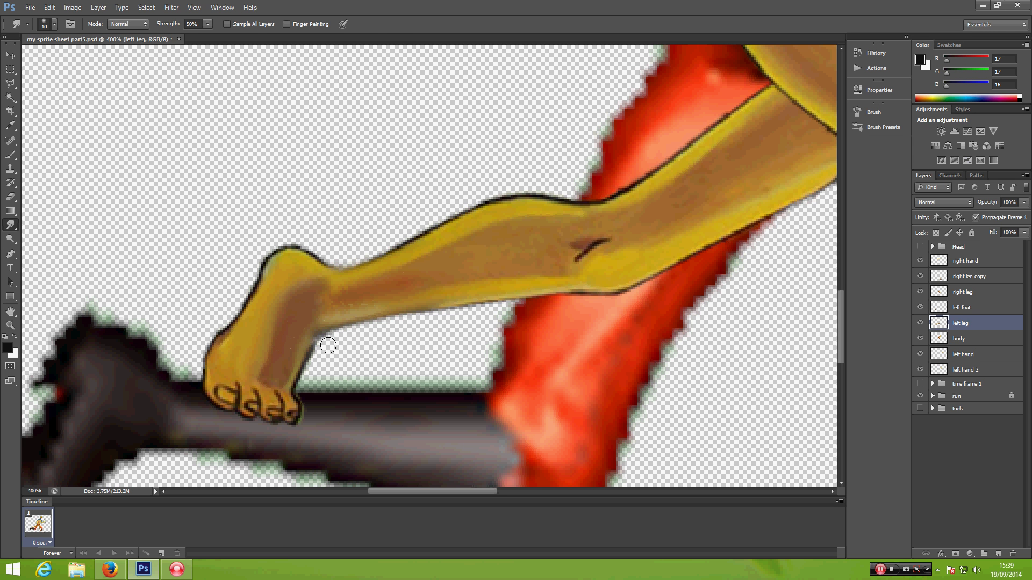
key(v)
click(296, 343)
click(11, 224)
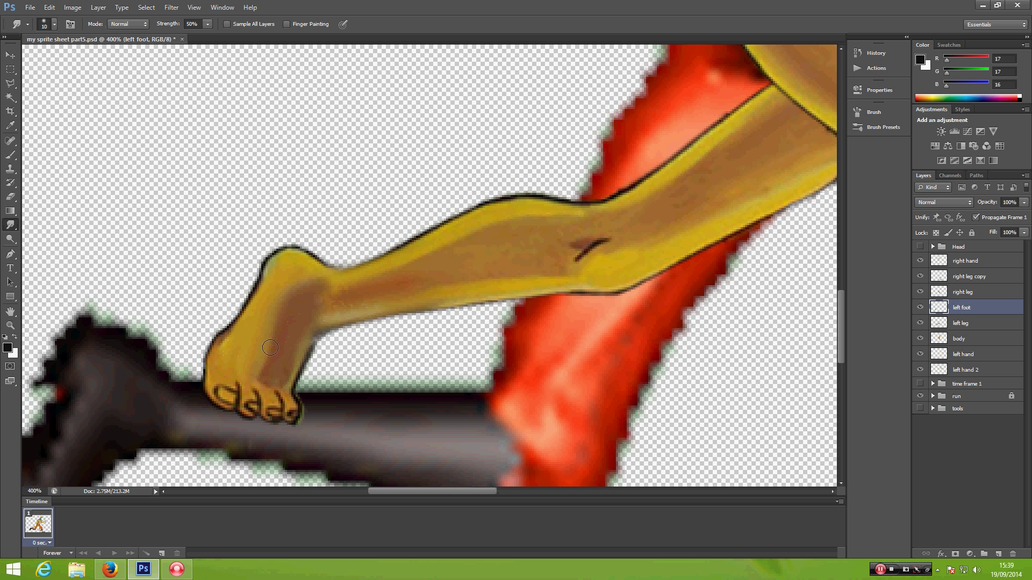
mouse_move(306, 308)
mouse_down()
mouse_move(369, 282)
mouse_move(318, 295)
mouse_move(381, 284)
mouse_move(322, 304)
mouse_move(388, 297)
mouse_move(325, 316)
mouse_up()
key(ctrl+minus)
key(ctrl+minus)
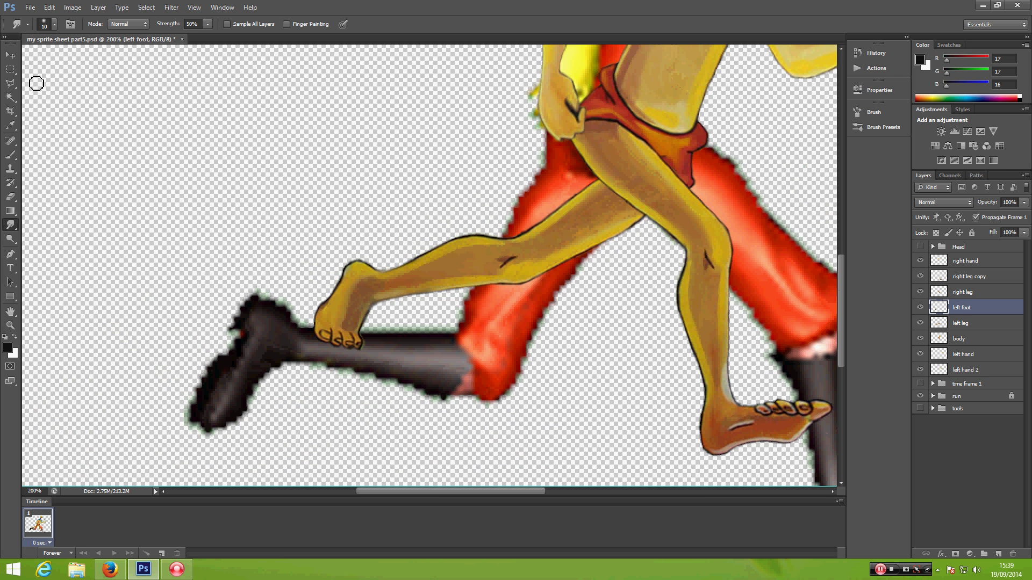
Rotate the left leg and foot together to about -15.3° and shift them down and right
click(10, 55)
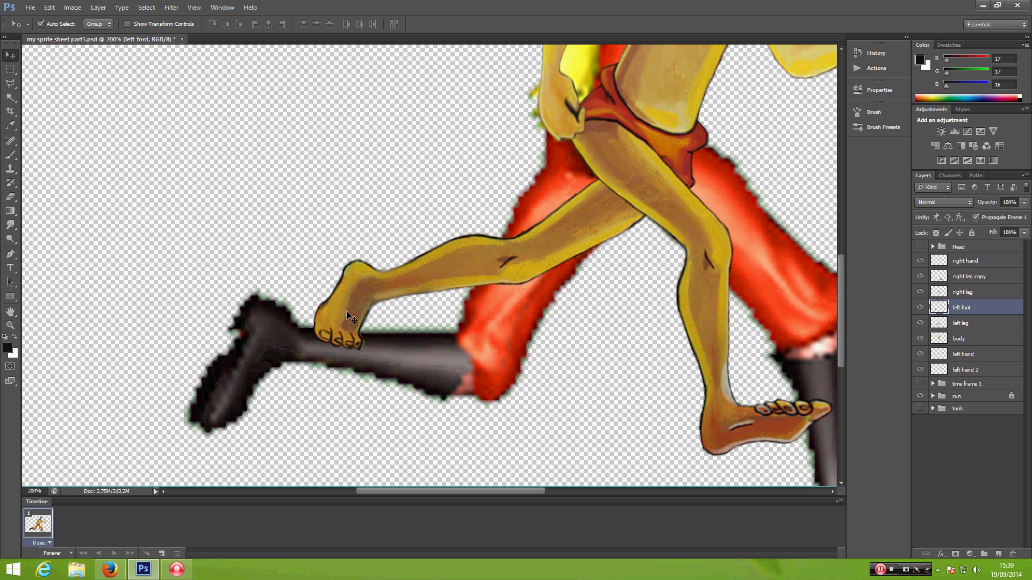
key(alt+shift+bracketleft)
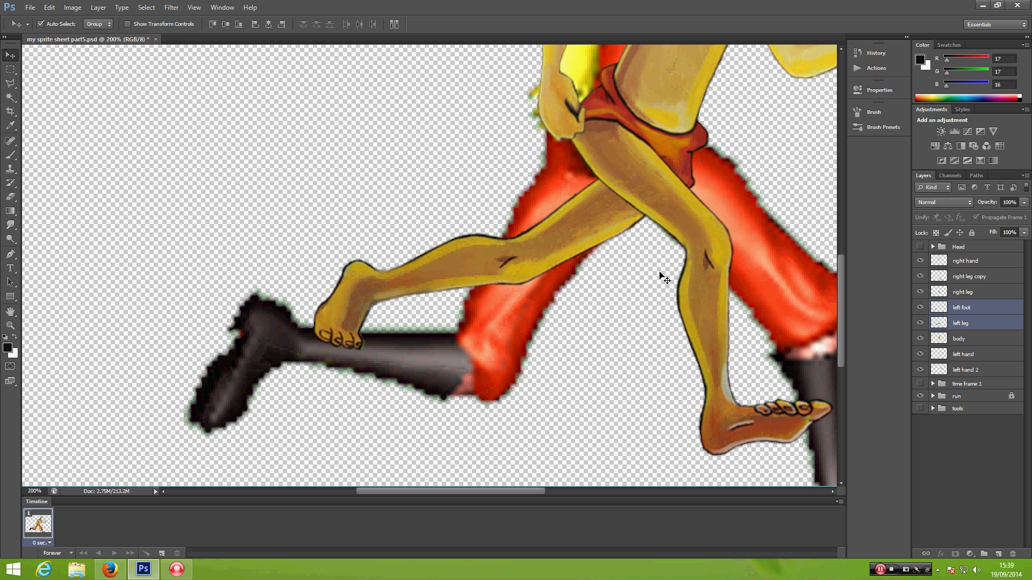
drag(581, 241, 470, 260)
key(ctrl+z)
key(ctrl+t)
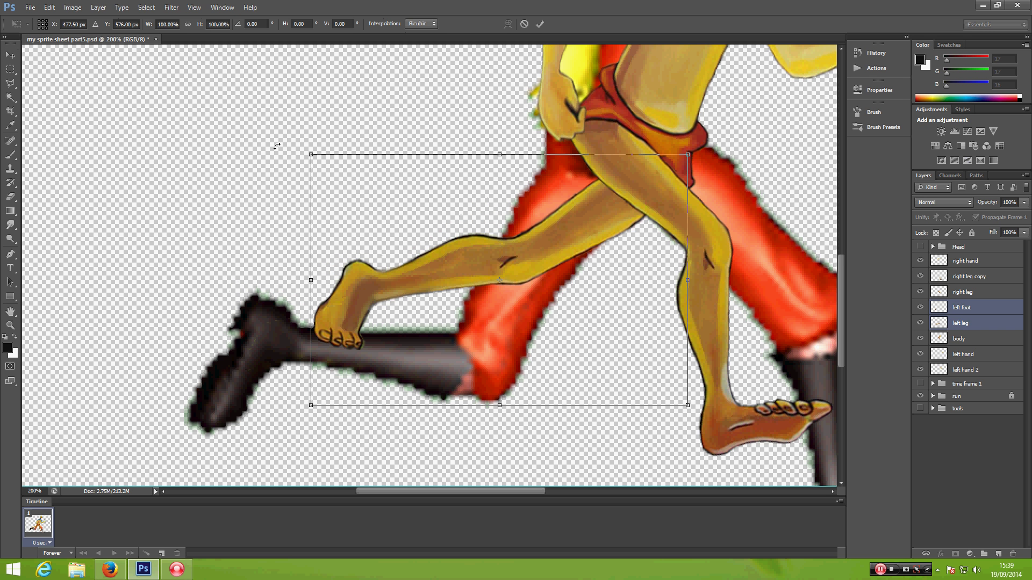
drag(276, 149, 277, 203)
drag(547, 232, 572, 264)
drag(217, 247, 226, 225)
drag(579, 243, 591, 245)
key(Return)
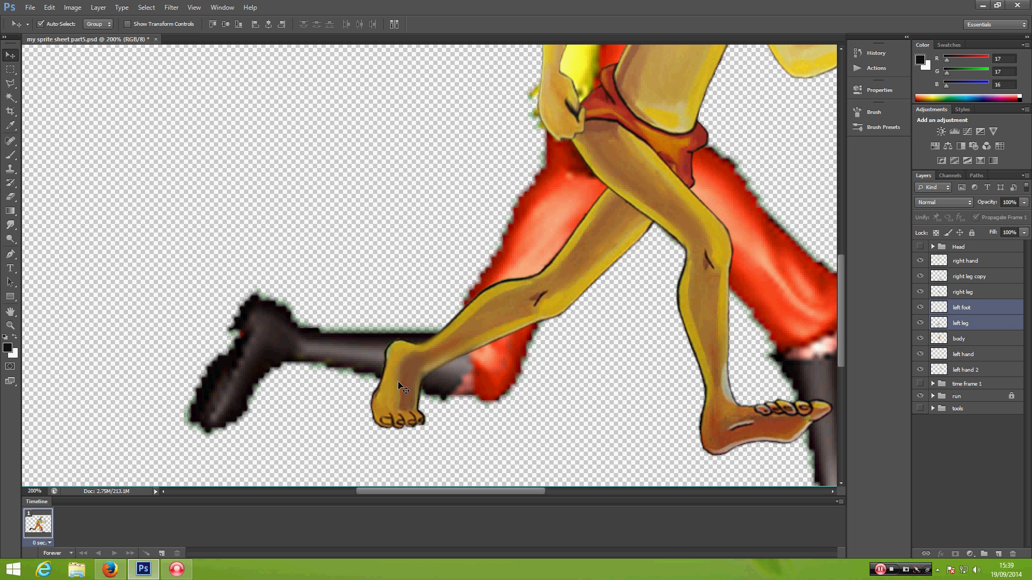
Hide the left foot layer and leave the left leg as the only active layer
click(920, 308)
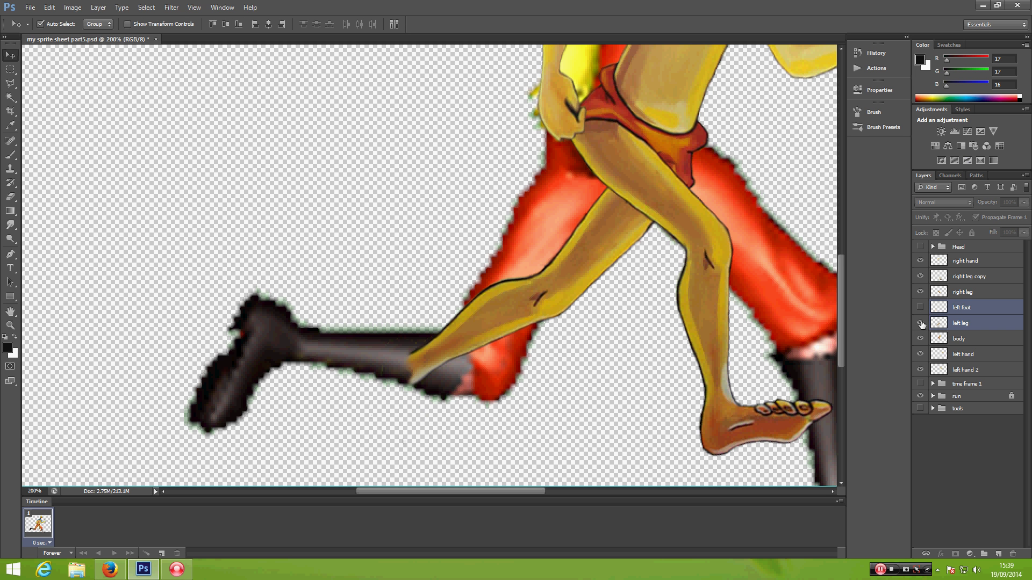
click(970, 323)
click(920, 324)
click(920, 324)
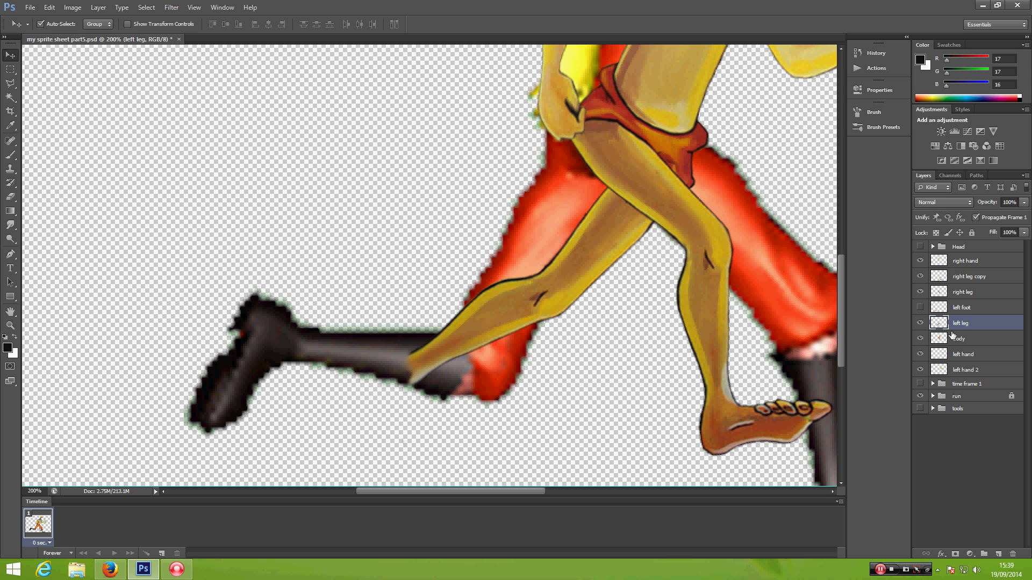
Move the left leg copy up and left, then erase its top and red tip
drag(556, 325, 282, 239)
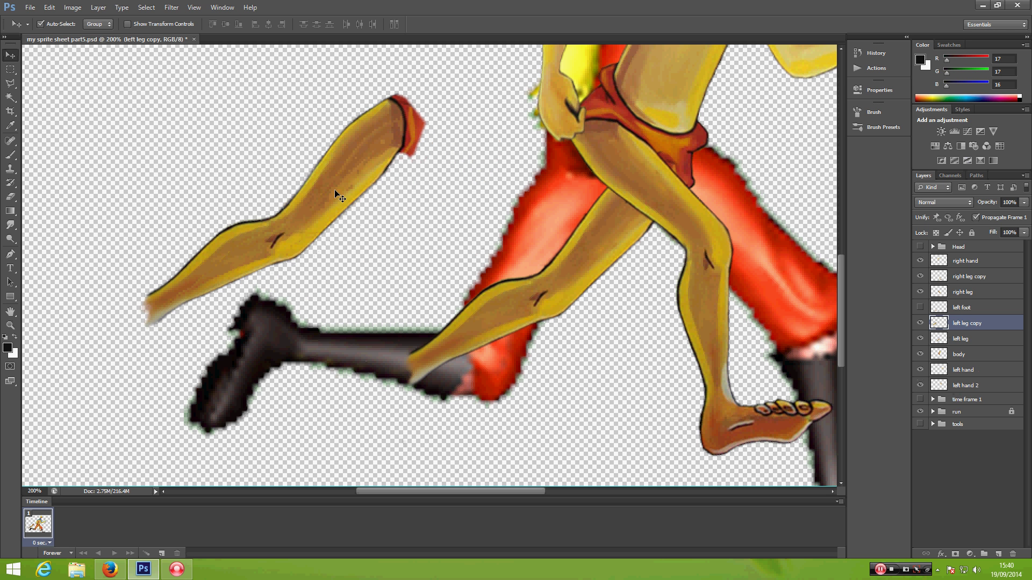
key(e)
mouse_move(377, 90)
mouse_down()
mouse_move(394, 120)
mouse_move(385, 80)
mouse_move(348, 87)
mouse_move(375, 130)
mouse_move(386, 182)
mouse_move(349, 165)
mouse_move(364, 159)
mouse_move(327, 163)
mouse_move(355, 197)
mouse_move(331, 226)
mouse_move(311, 155)
mouse_move(293, 186)
mouse_move(313, 220)
mouse_move(307, 206)
mouse_move(308, 236)
mouse_move(309, 202)
mouse_move(277, 194)
mouse_up()
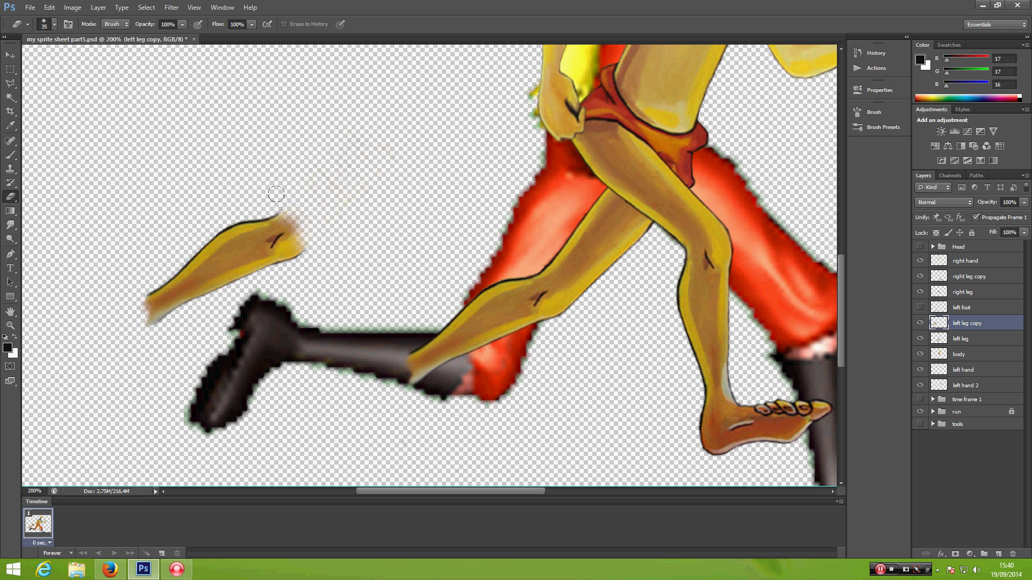
On the left leg layer, erase the yellow shin tip and the yellow patches near the knee
click(10, 55)
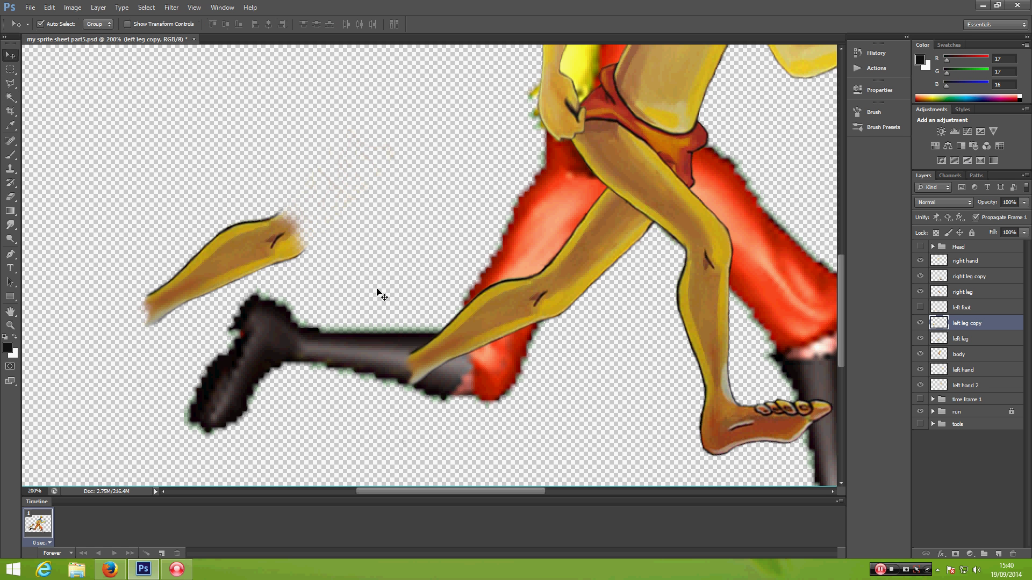
click(501, 317)
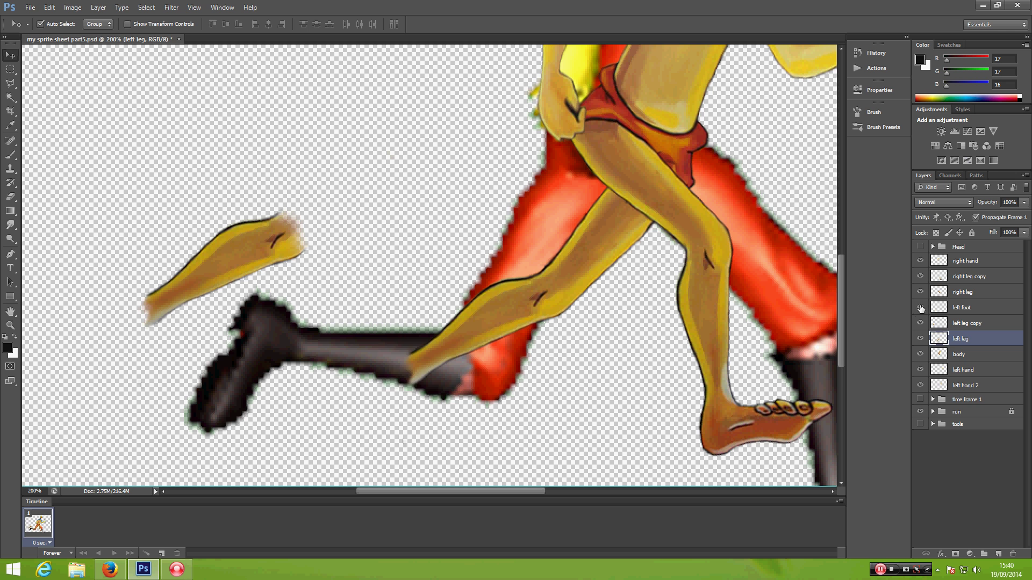
click(919, 307)
click(920, 307)
key(e)
mouse_move(419, 379)
mouse_down()
mouse_move(416, 353)
mouse_move(511, 279)
mouse_move(497, 321)
mouse_up()
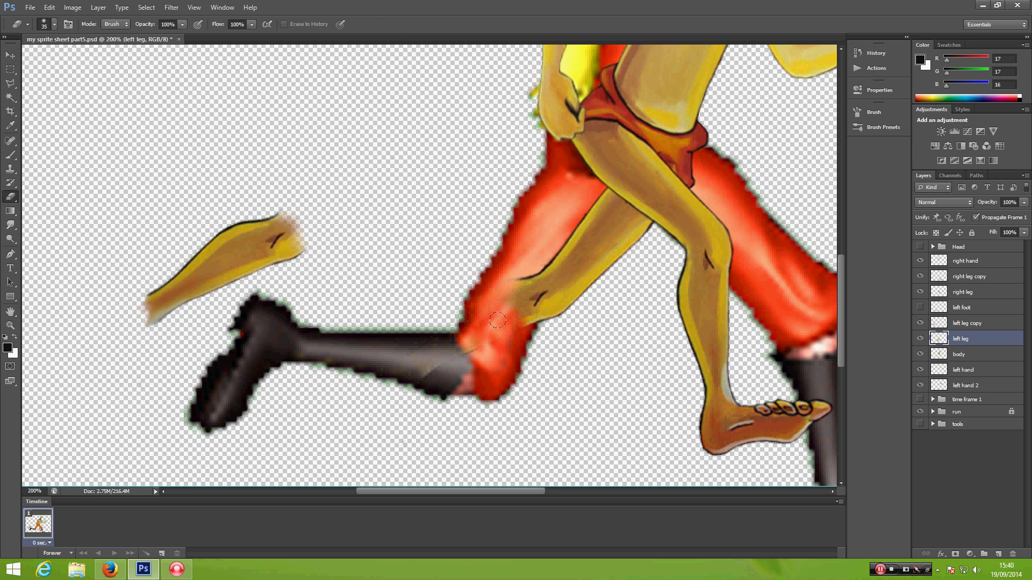
mouse_move(488, 279)
mouse_down()
mouse_move(522, 293)
mouse_move(529, 279)
mouse_up()
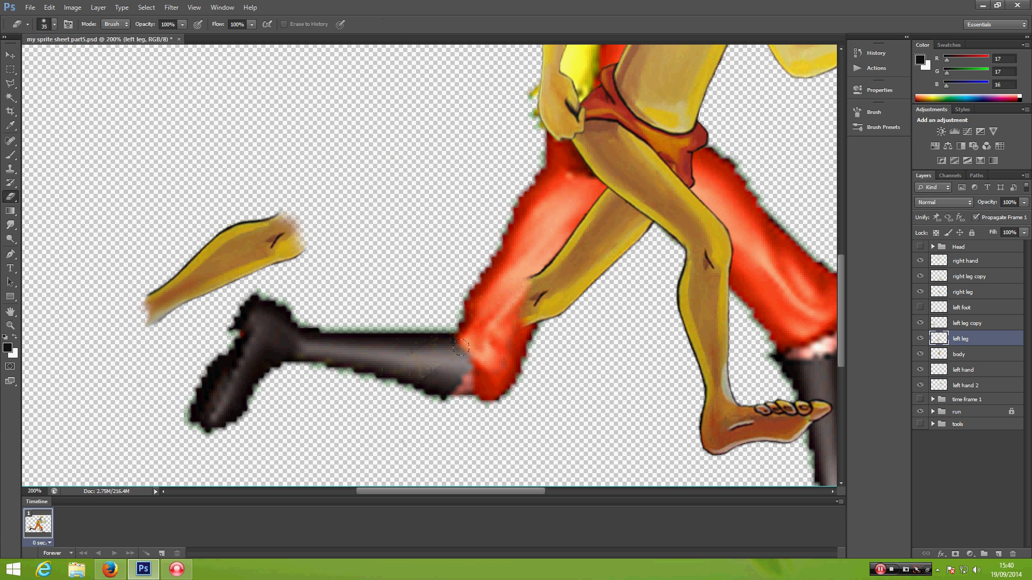
mouse_move(505, 325)
mouse_down()
mouse_move(509, 268)
mouse_move(502, 290)
mouse_move(514, 325)
mouse_move(486, 320)
mouse_up()
Show the left foot layer and drag it onto the end of the raised shin
click(920, 307)
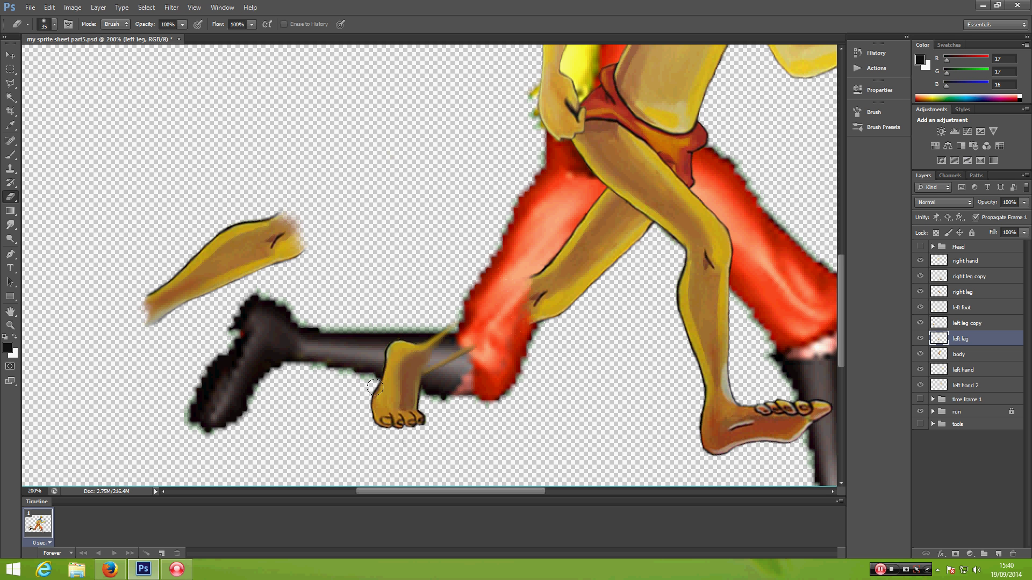
key(v)
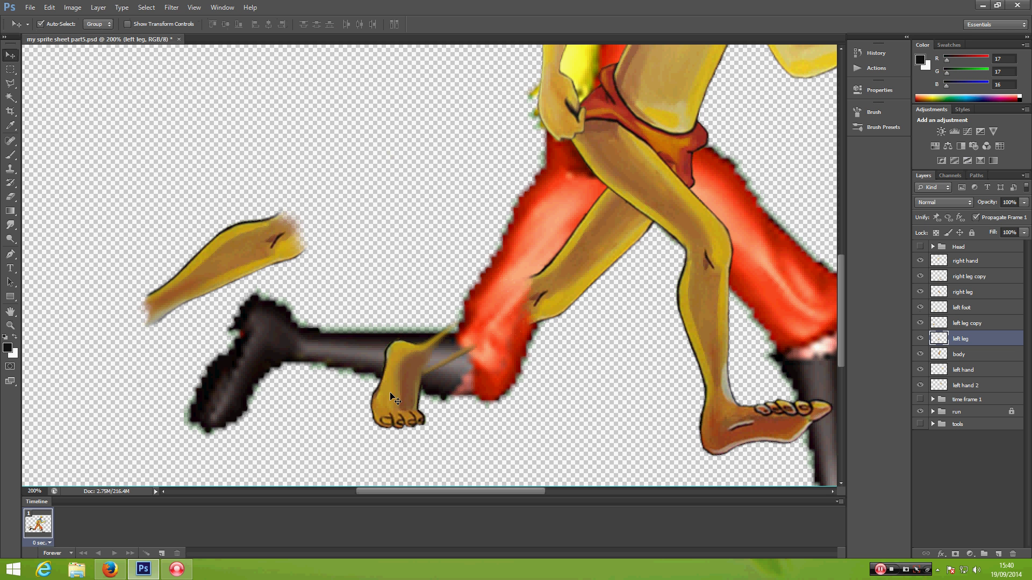
drag(396, 388, 122, 338)
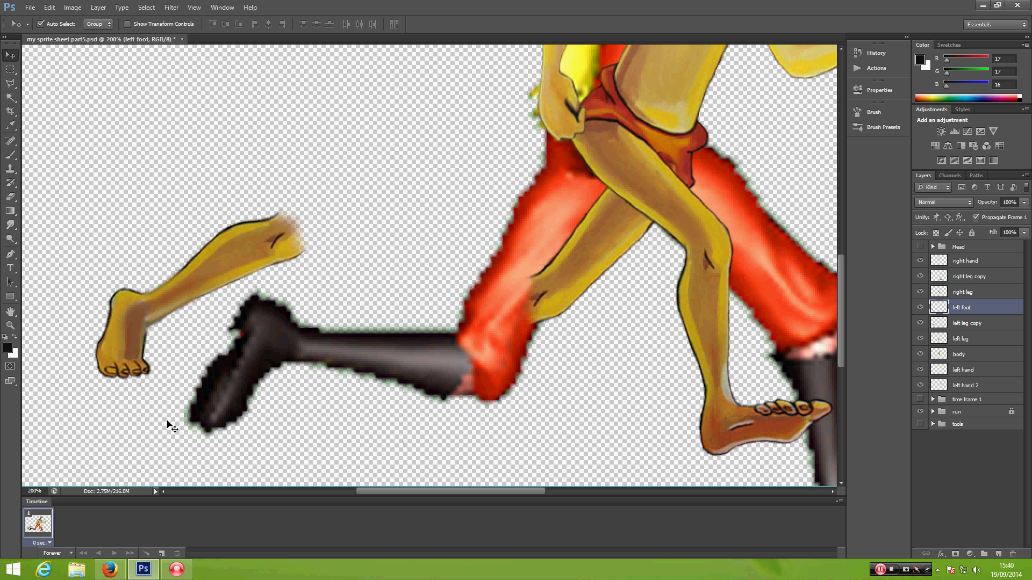
Rotate the left foot and left leg copy about 33 degrees and join them to the knee
key(Right)
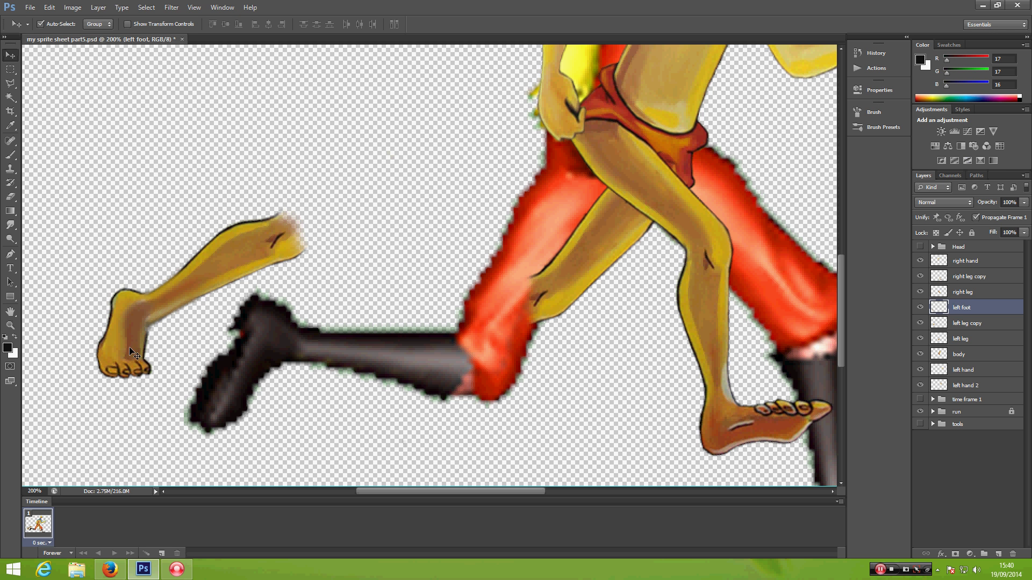
shift+click(211, 318)
key(ctrl+t)
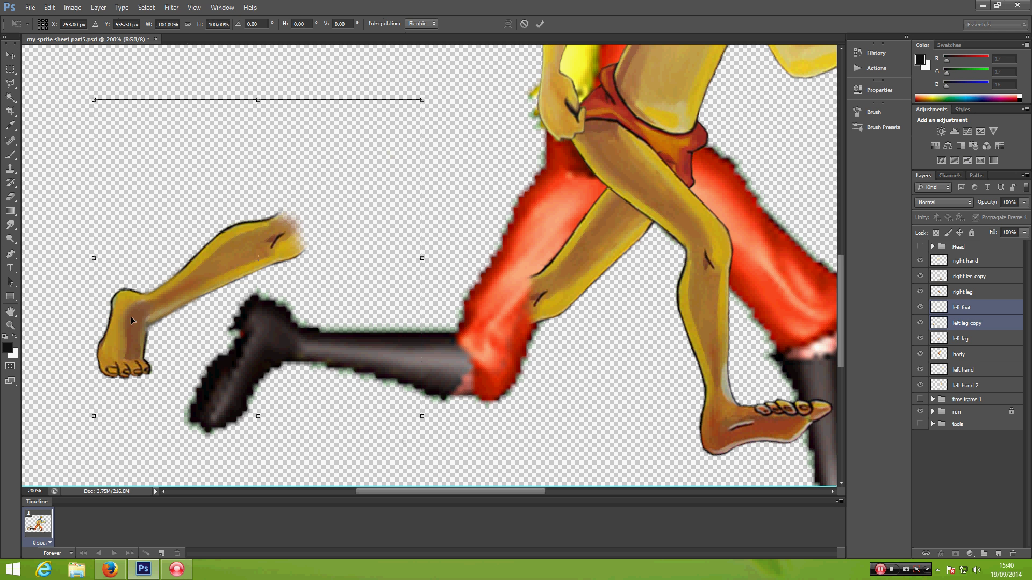
drag(76, 414, 98, 268)
drag(246, 262, 451, 285)
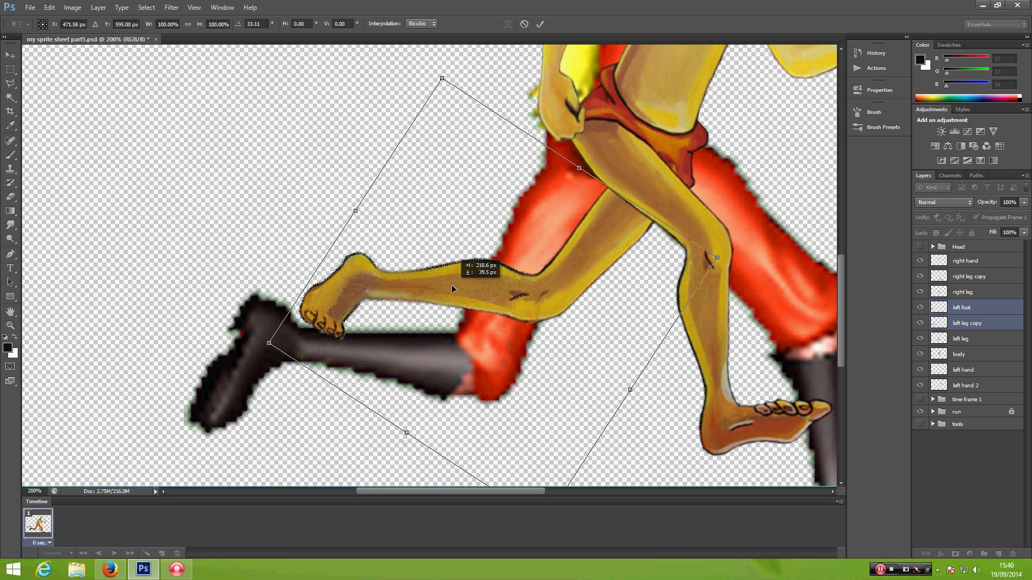
drag(232, 259, 236, 271)
drag(454, 267, 454, 275)
key(Up)
key(Up)
key(Up)
key(Right)
key(Right)
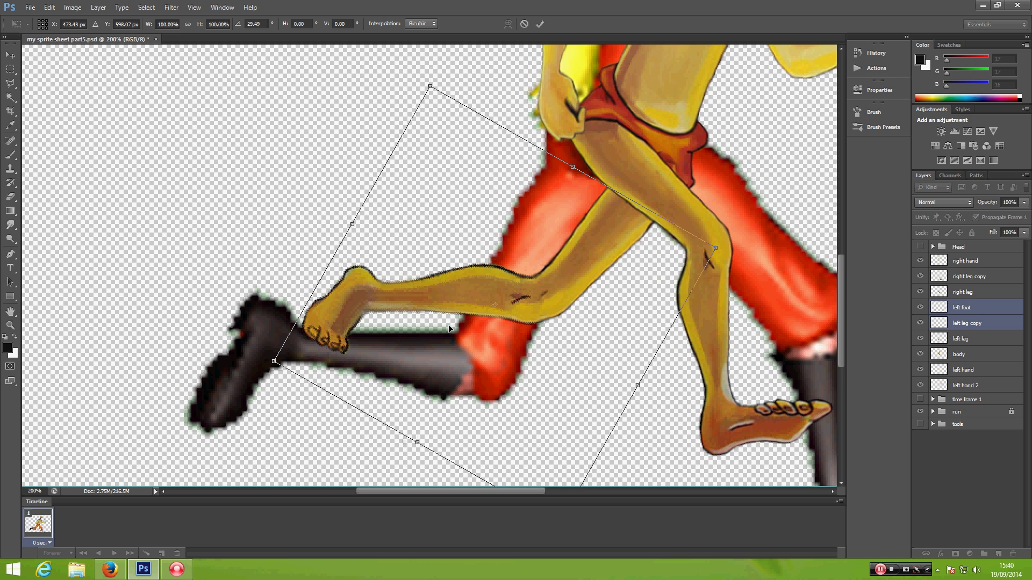
key(Right)
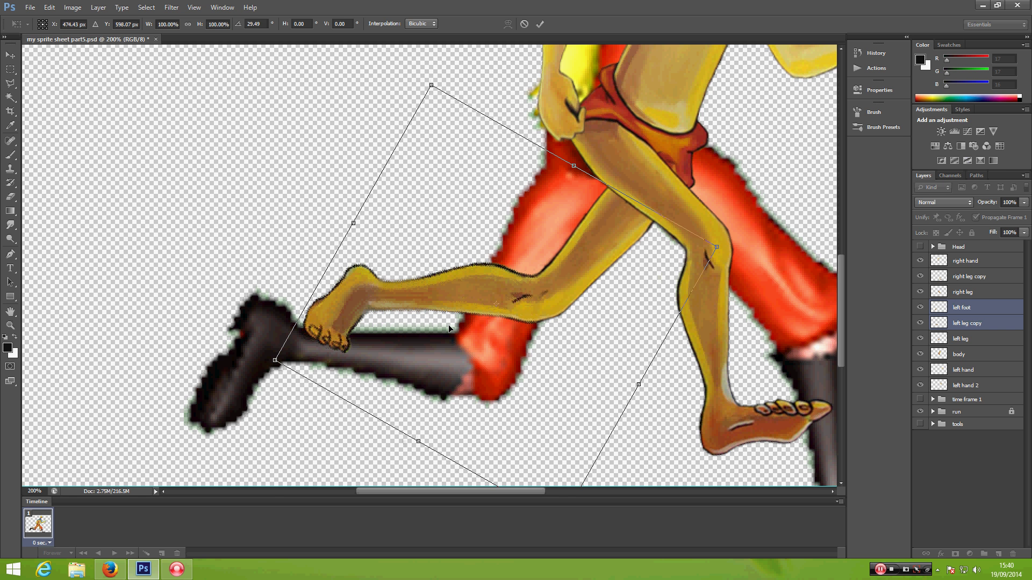
key(Return)
Shrink the foot and shin slightly and nudge them into position
key(ctrl+minus)
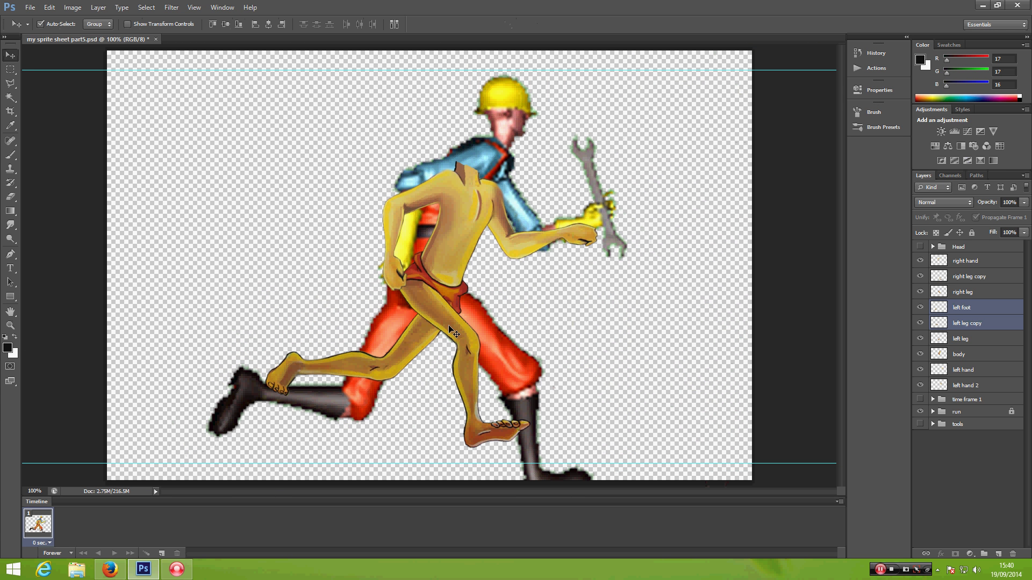
key(ctrl+t)
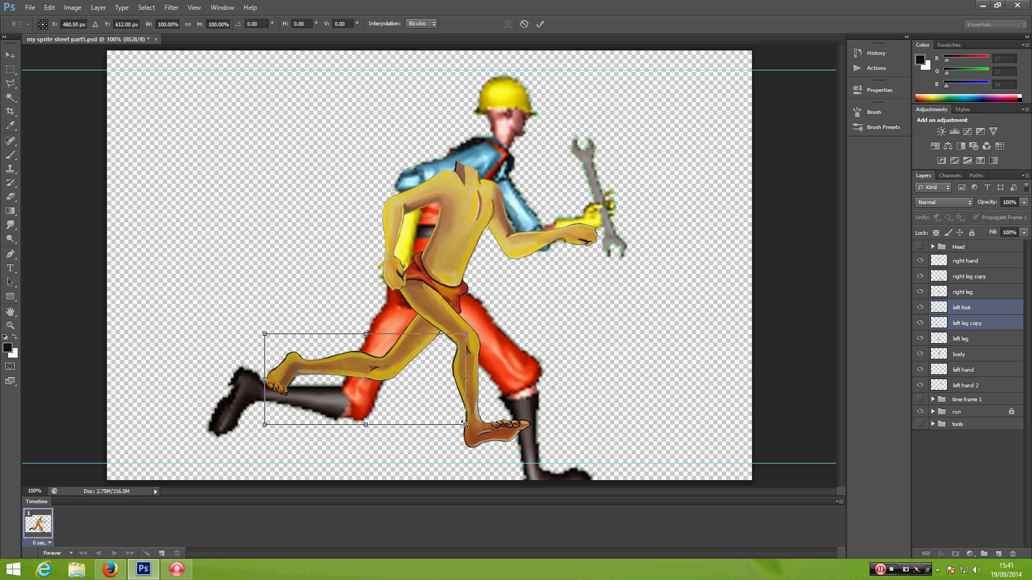
drag(463, 425, 453, 422)
double_click(344, 399)
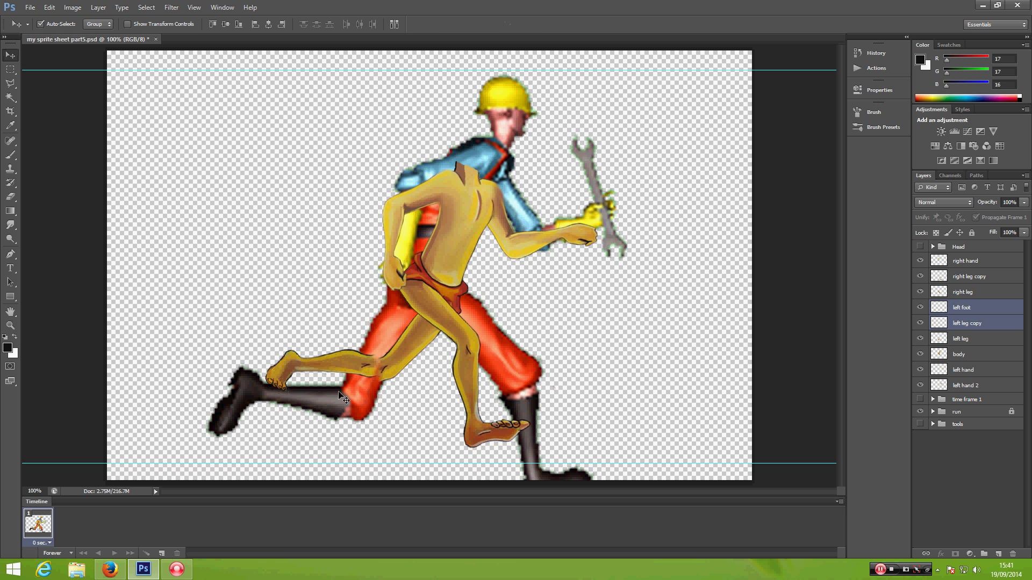
key(Right)
key(Down)
key(Right)
key(Down)
key(Right)
key(Down)
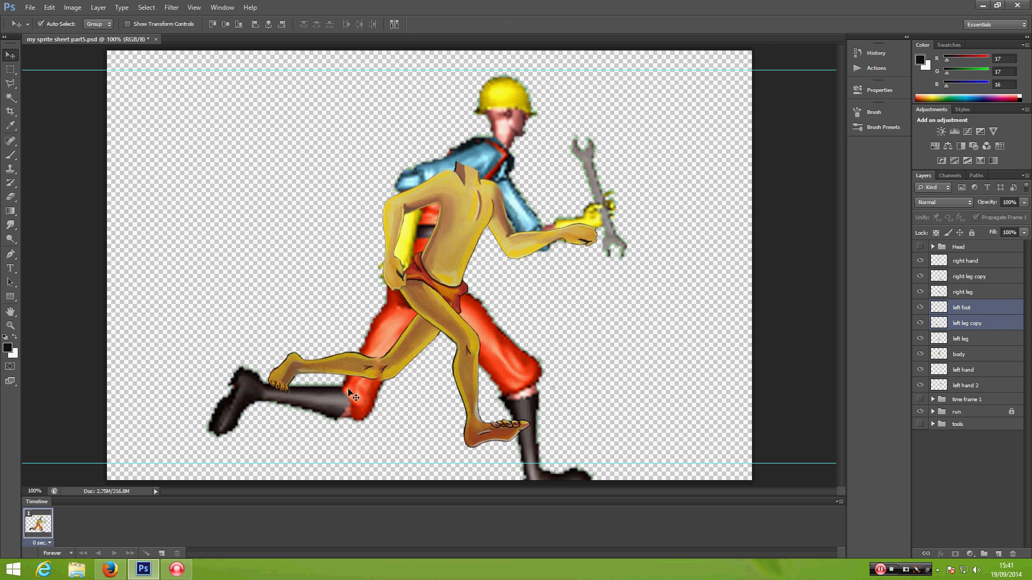
scroll(363, 323, up, 3)
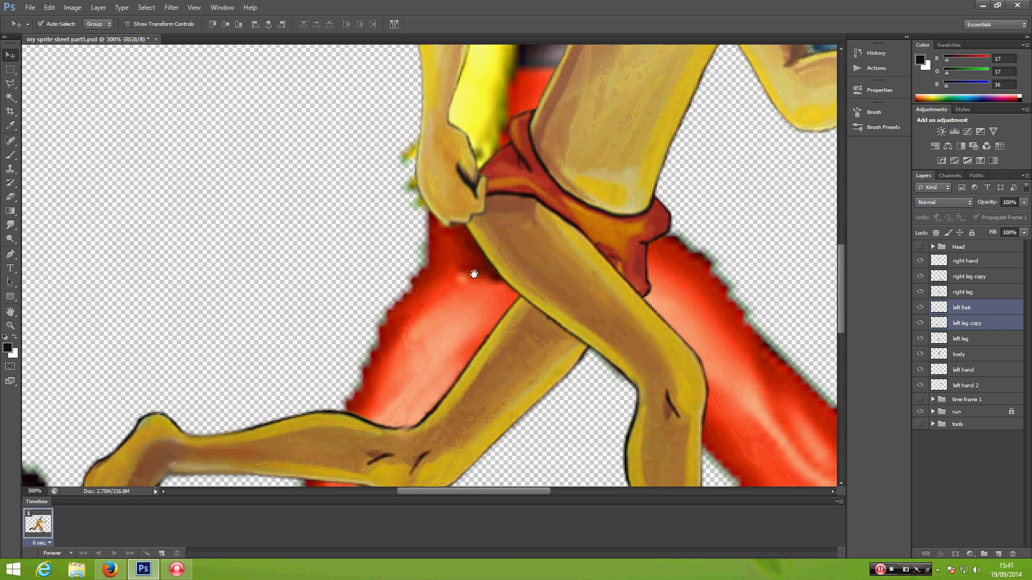
drag(473, 274, 496, 226)
mouse_move(319, 358)
mouse_down()
mouse_move(324, 366)
mouse_move(327, 357)
mouse_up()
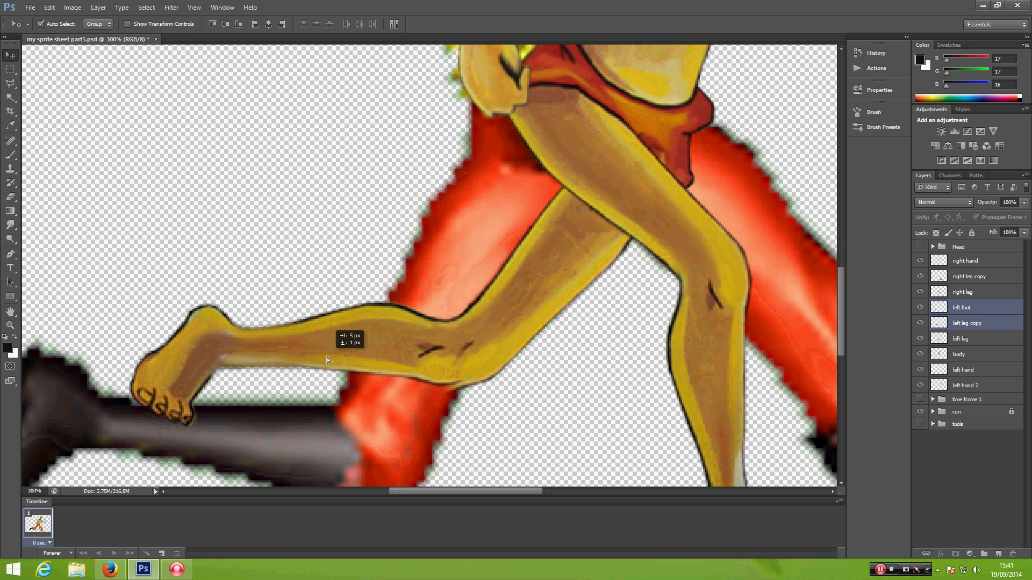
key(Down)
key(Down)
key(Down)
key(Down)
key(Down)
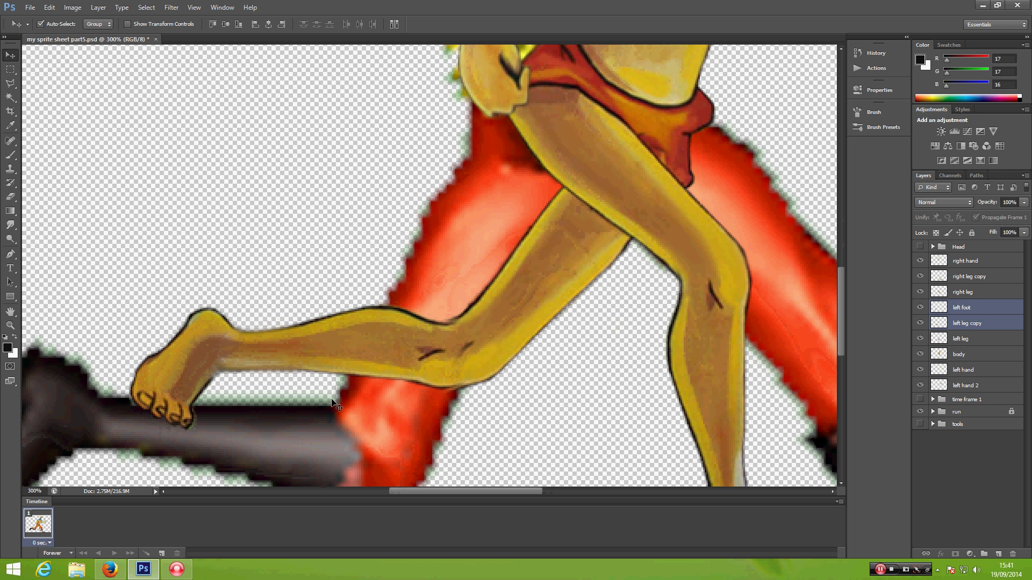
key(Up)
key(Up)
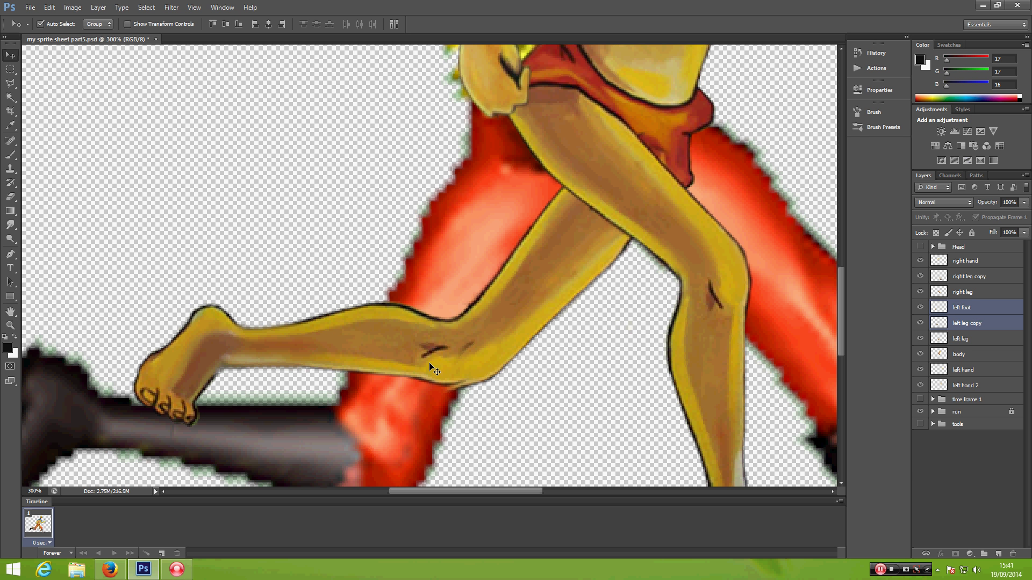
Narrow the foot and shin to about 90% width from the left and fine-tune placement
key(ctrl+minus)
key(ctrl+minus)
key(ctrl+minus)
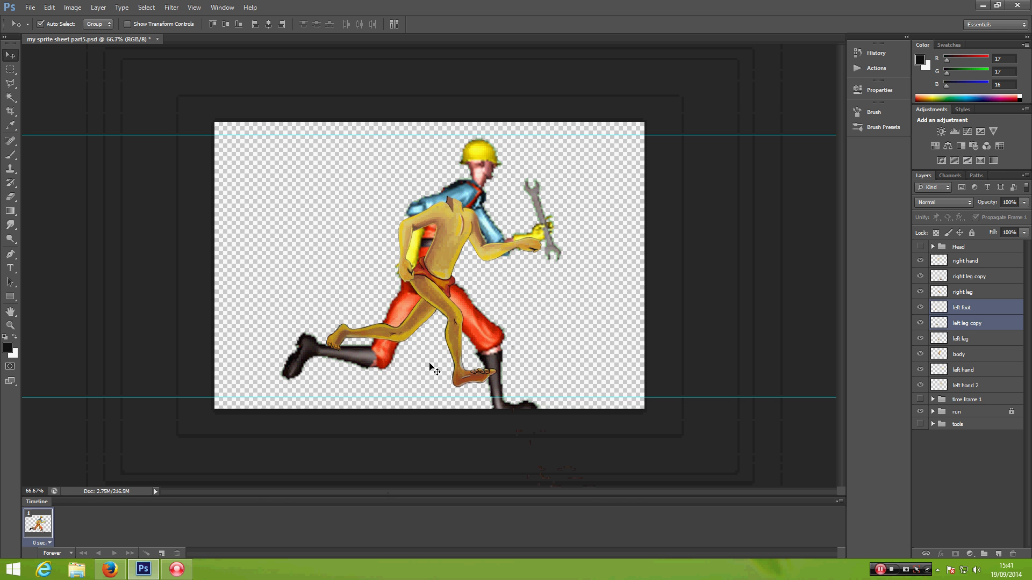
key(ctrl+plus)
key(ctrl+plus)
scroll(430, 365, down, 3)
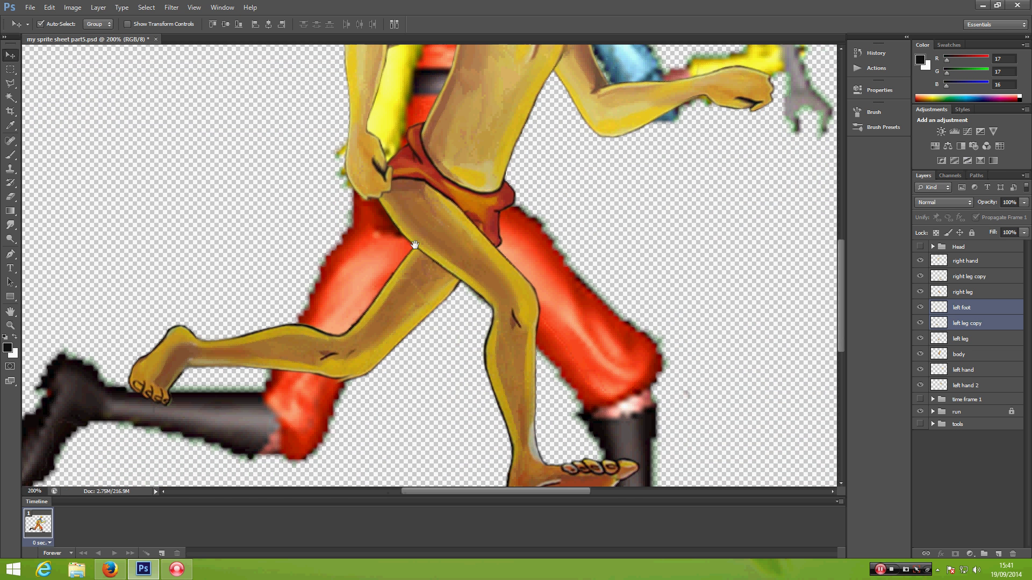
key(ctrl+t)
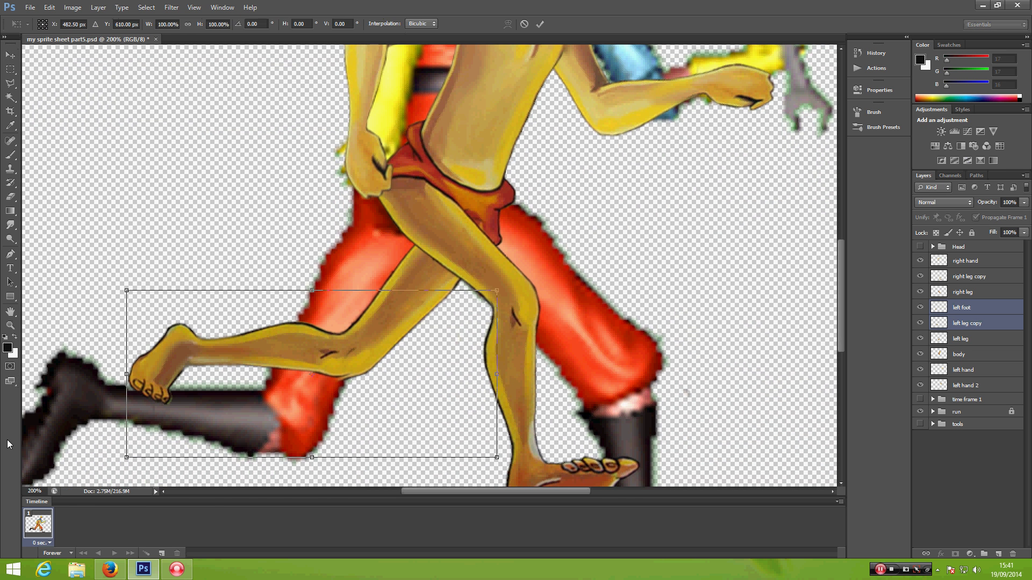
drag(123, 374, 160, 375)
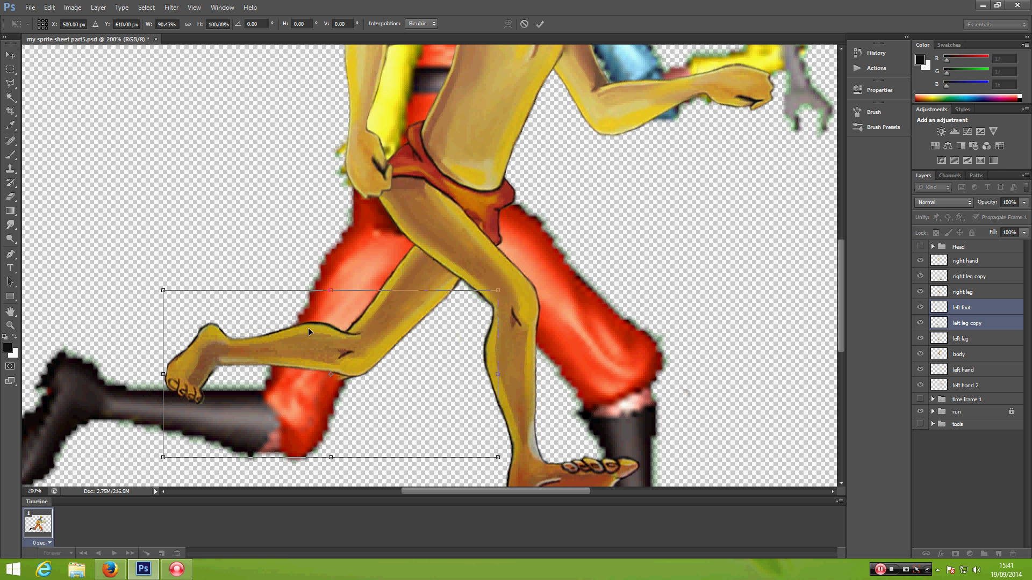
key(Return)
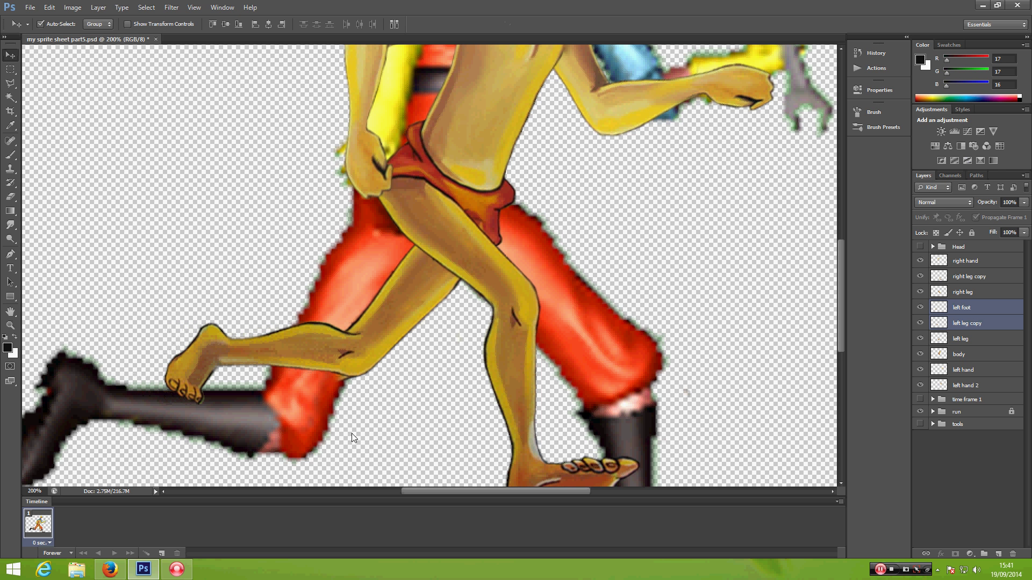
key(Left)
key(Left)
key(Left)
key(Left)
key(Left)
key(Left)
key(Left)
key(Left)
key(Left)
key(Left)
key(Left)
key(Left)
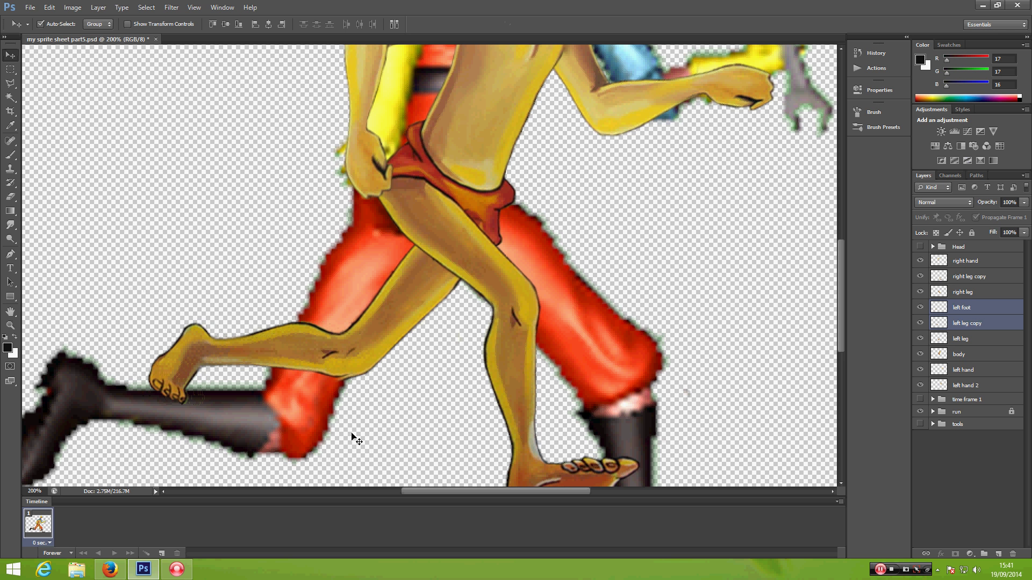
key(Right)
key(Right)
key(Right)
key(Right)
key(Right)
key(Right)
key(Right)
key(Right)
key(Right)
key(Right)
key(Right)
key(Right)
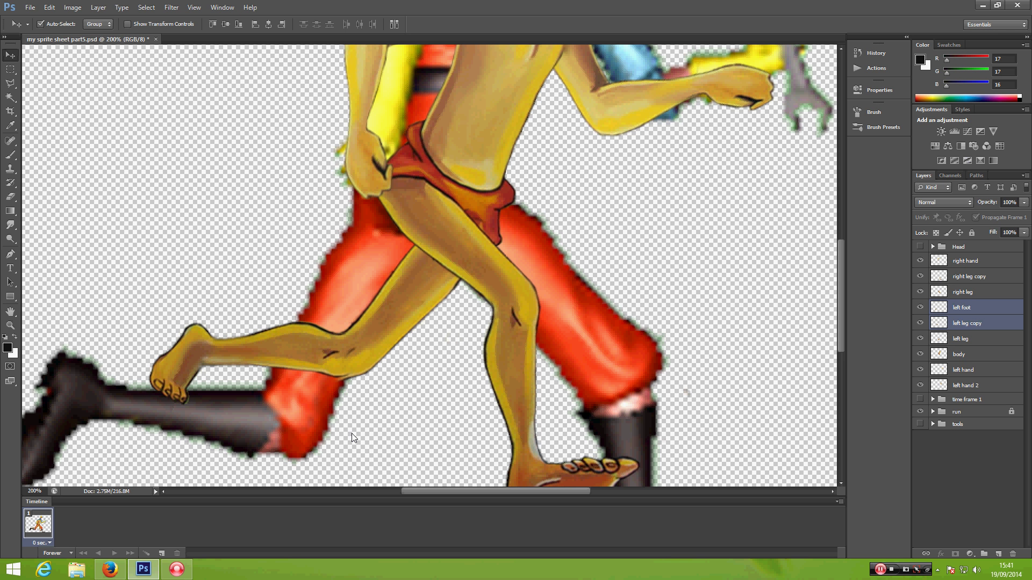
key(Right)
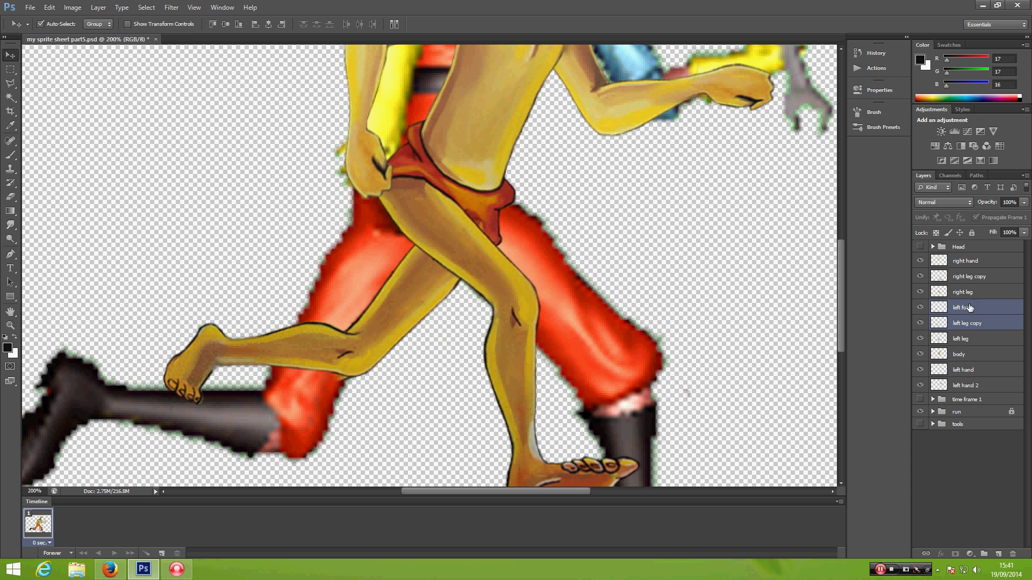
Reorder the left foot and left leg copy layers and nudge the lower leg into alignment
drag(968, 307, 970, 344)
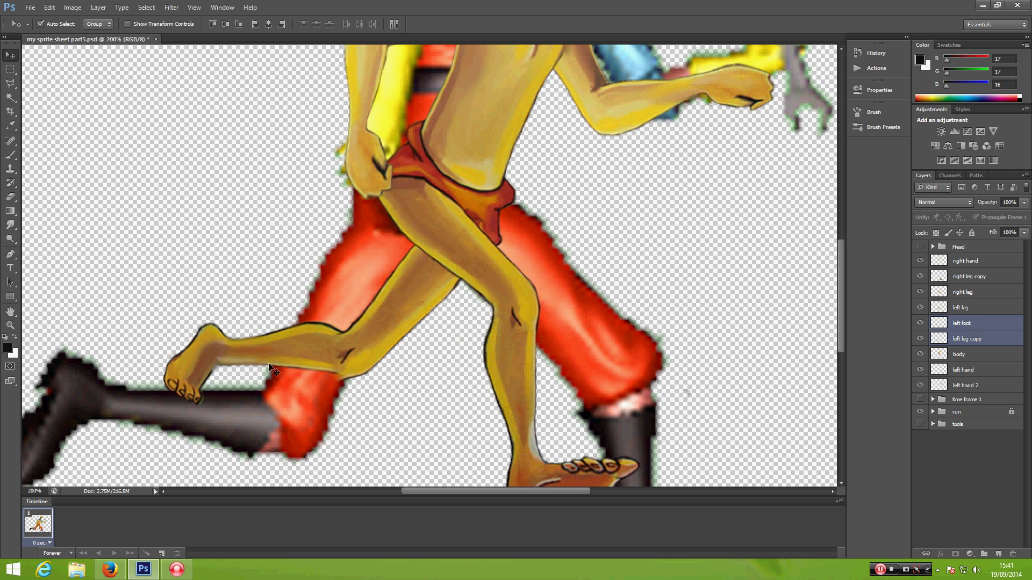
key(Down)
key(Down)
key(Down)
key(Down)
key(Down)
key(Down)
key(Down)
key(Down)
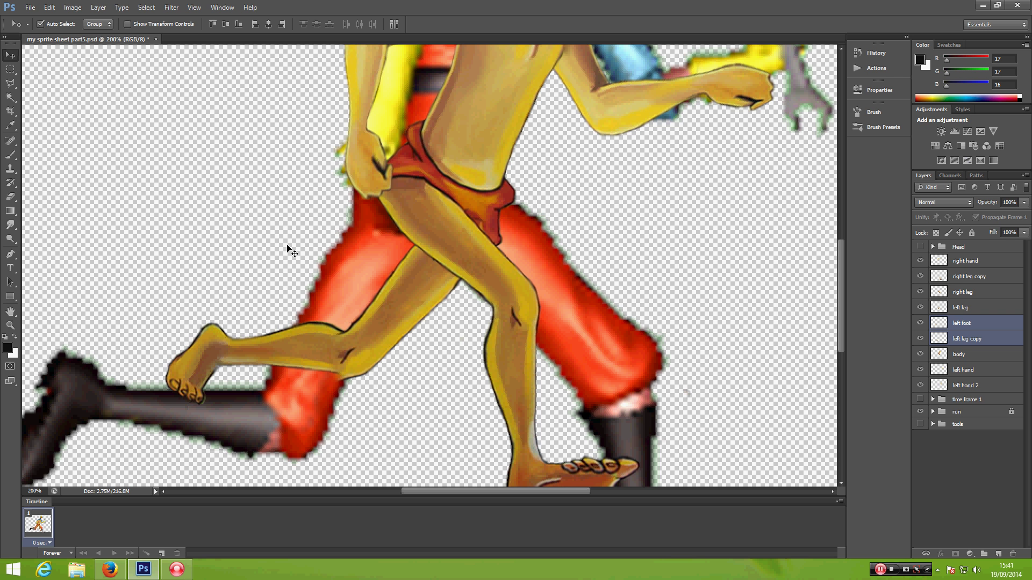
key(Up)
key(Up)
key(Up)
key(Up)
key(Up)
key(Up)
key(Up)
key(Up)
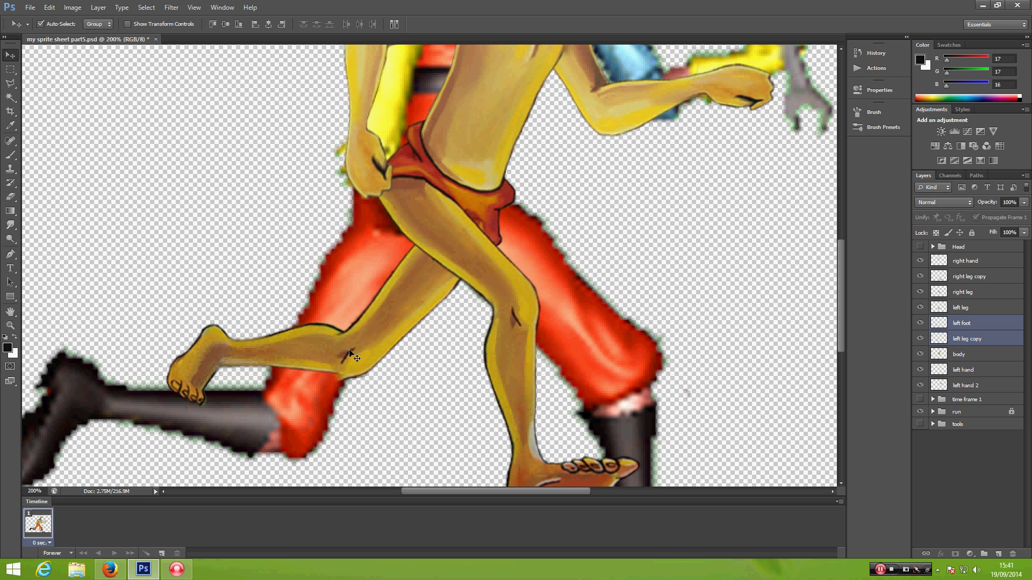
key(Right)
key(Right)
key(Right)
key(Right)
key(Right)
key(Right)
key(Right)
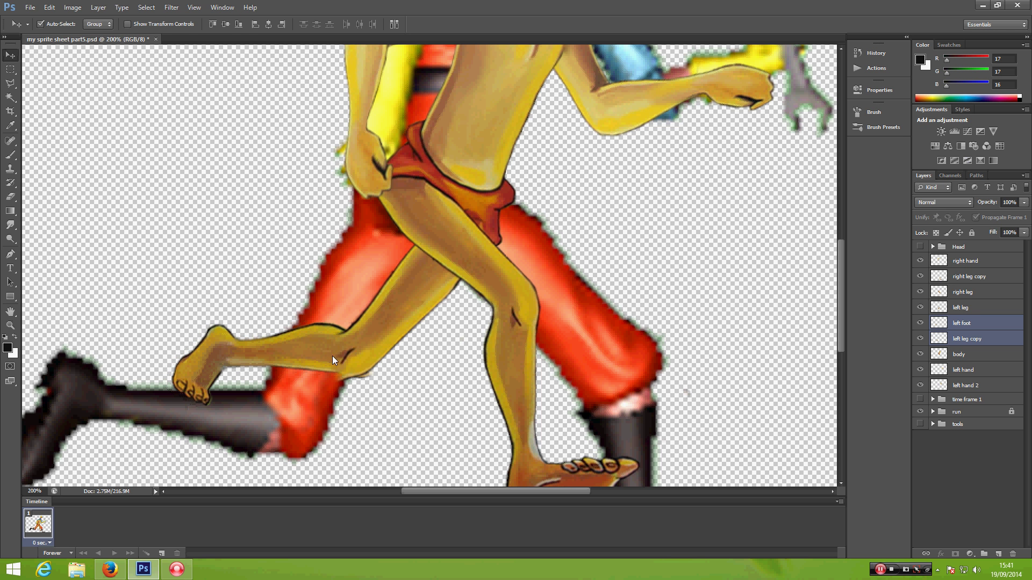
Smudge the left leg layer's lower edge to blend the knee join
click(414, 305)
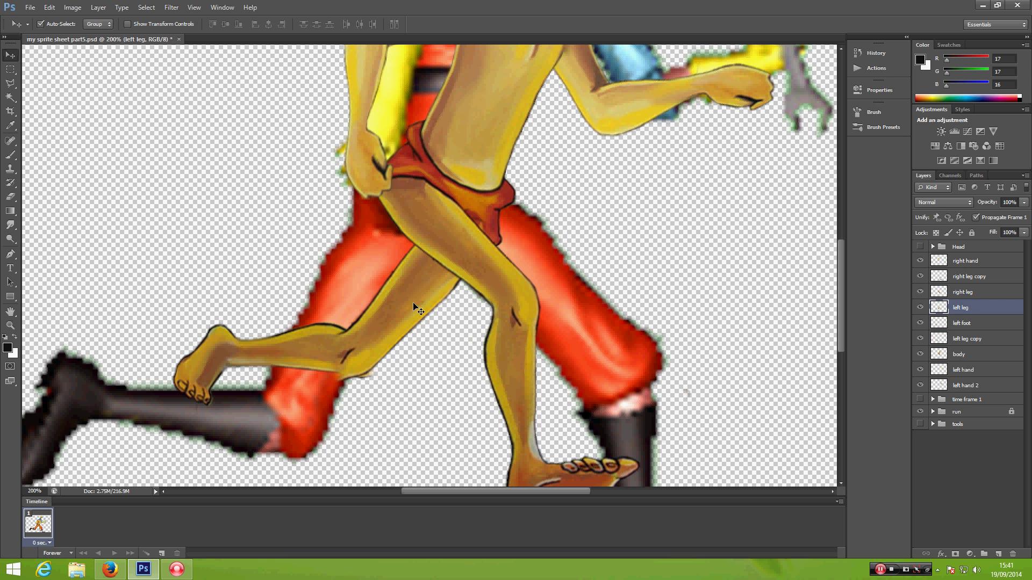
click(10, 224)
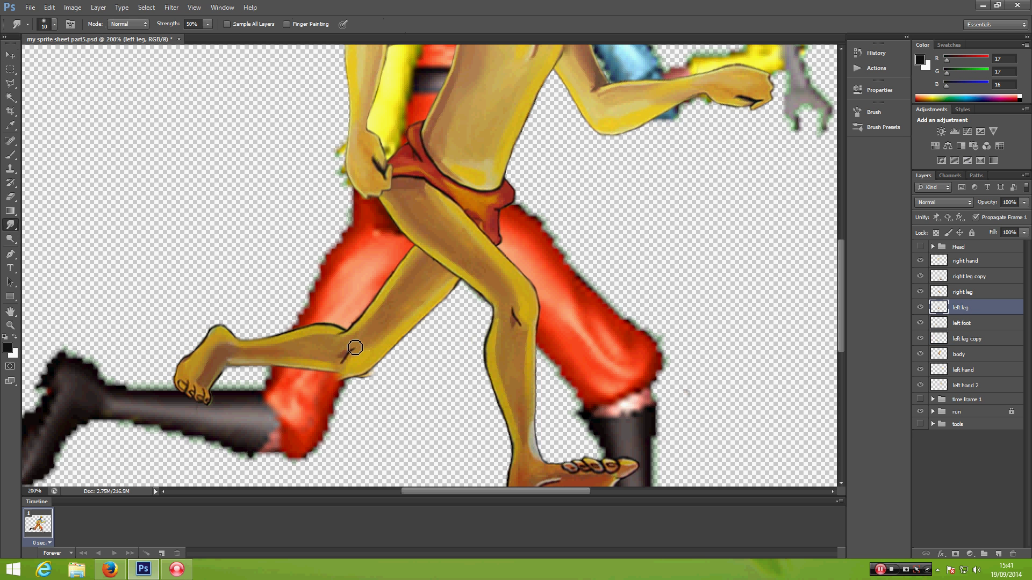
key(ctrl+plus)
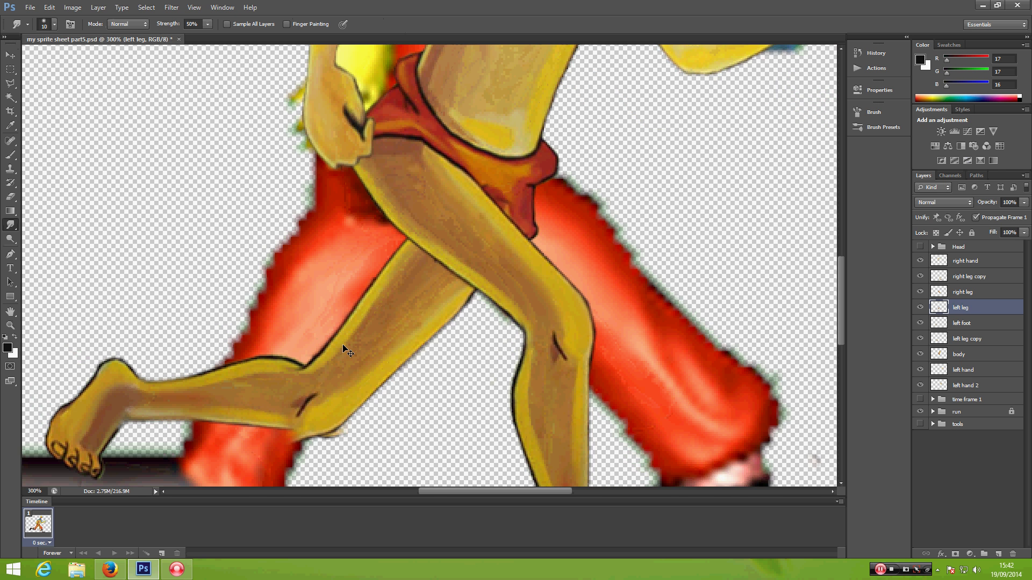
key(ctrl+plus)
key(ctrl+plus)
mouse_move(304, 336)
mouse_down()
mouse_move(416, 163)
mouse_move(383, 112)
mouse_move(413, 125)
mouse_move(428, 170)
mouse_up()
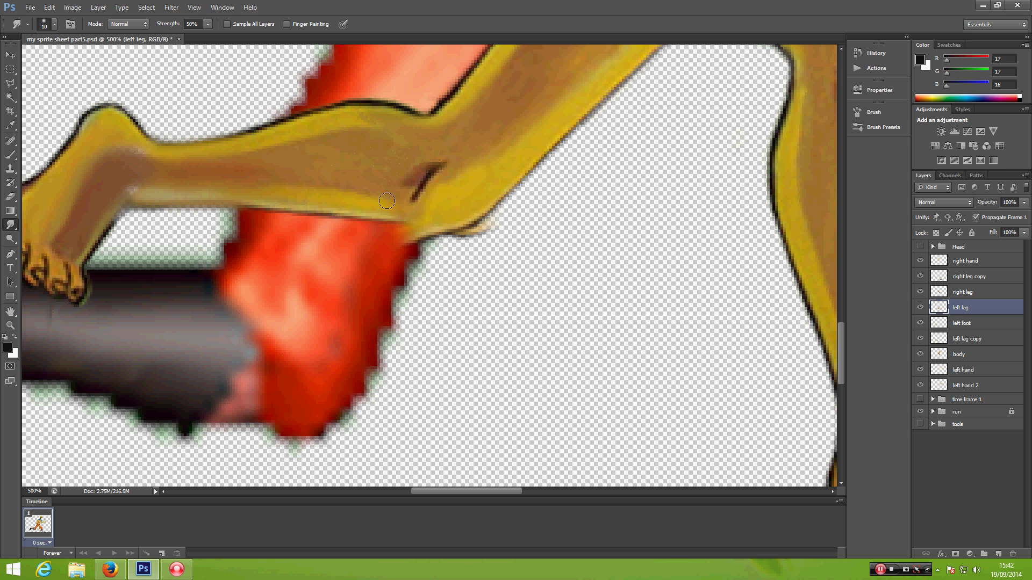
drag(418, 208, 292, 190)
Erase the faint yellow fringe under the knee on the left leg copy and left leg layers
click(11, 55)
click(259, 195)
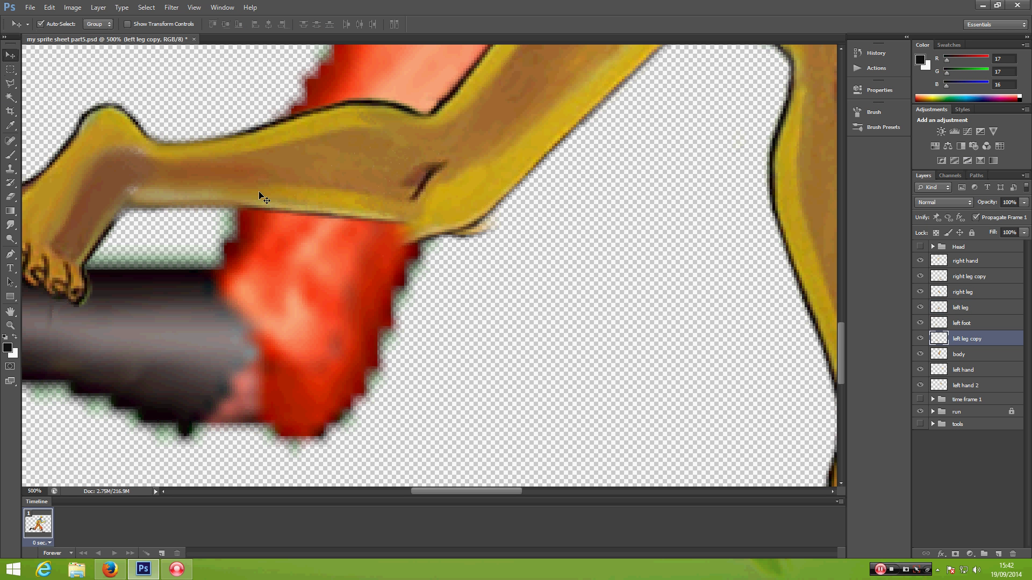
key(e)
drag(482, 223, 434, 236)
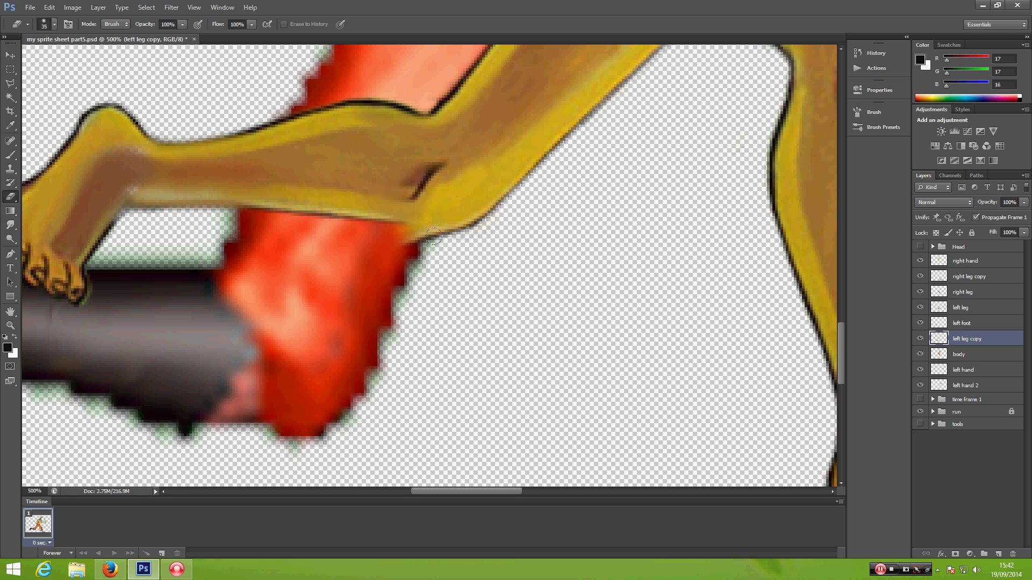
ctrl+click(526, 86)
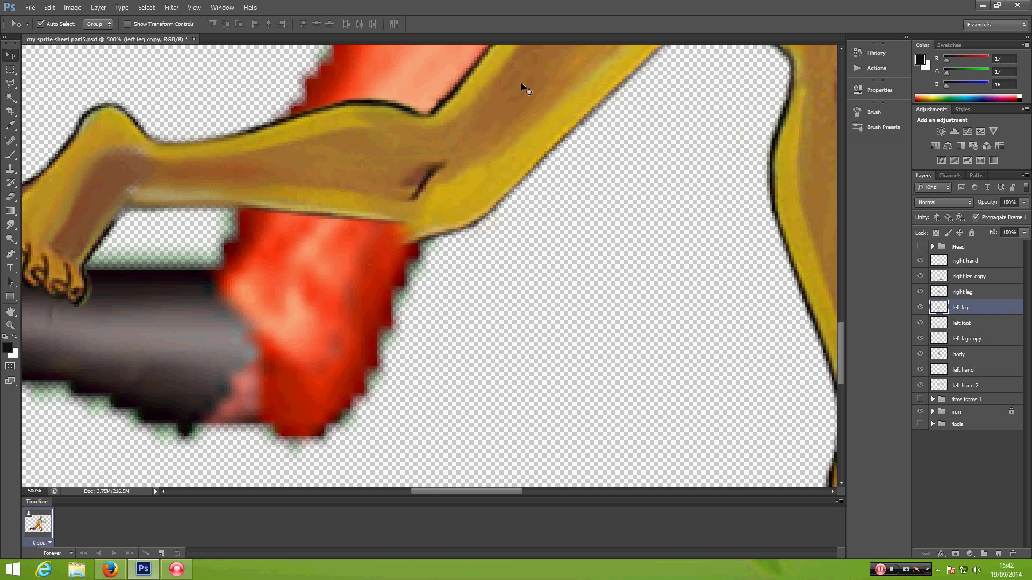
mouse_move(408, 231)
mouse_down()
mouse_move(359, 230)
mouse_move(396, 236)
mouse_up()
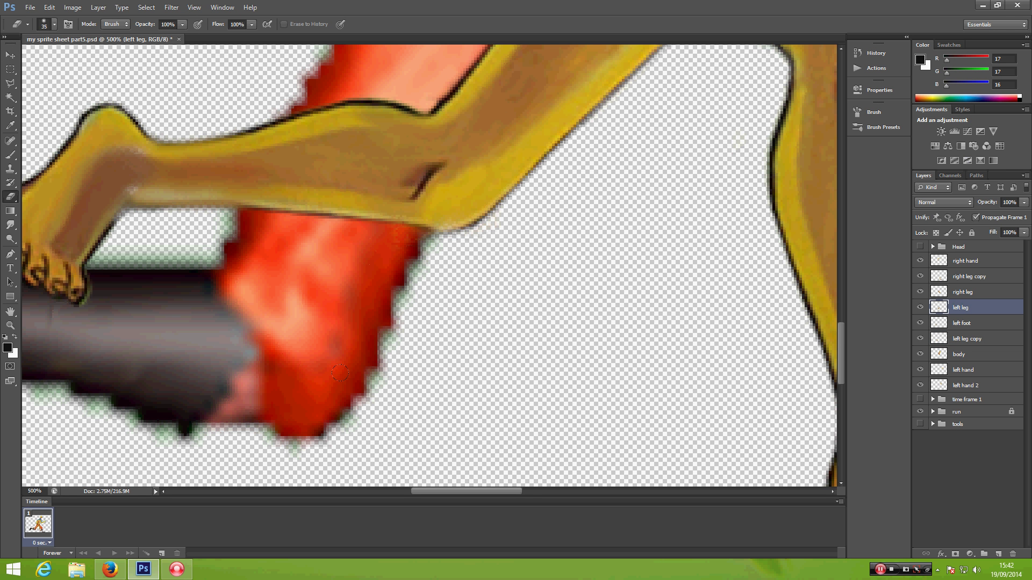
Reveal the Head group, hide the old run figure, and select the left hand 2 layer
scroll(369, 407, down, 5)
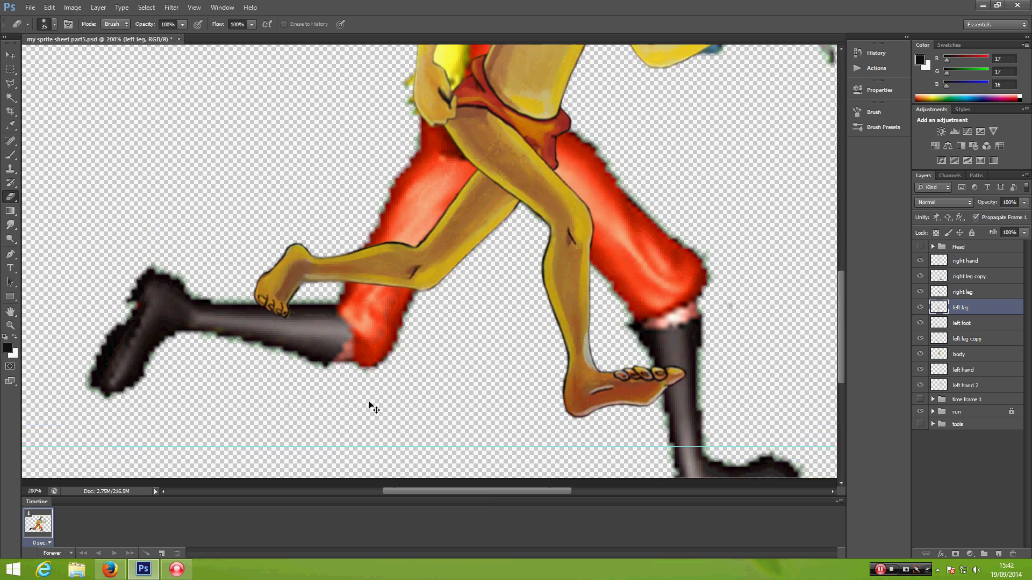
scroll(369, 408, down, 1)
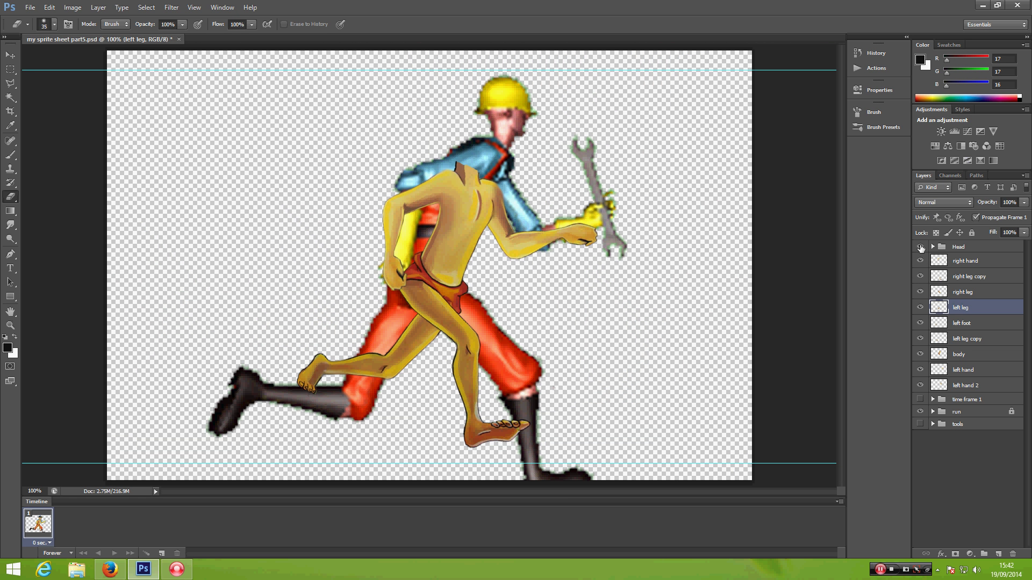
click(920, 247)
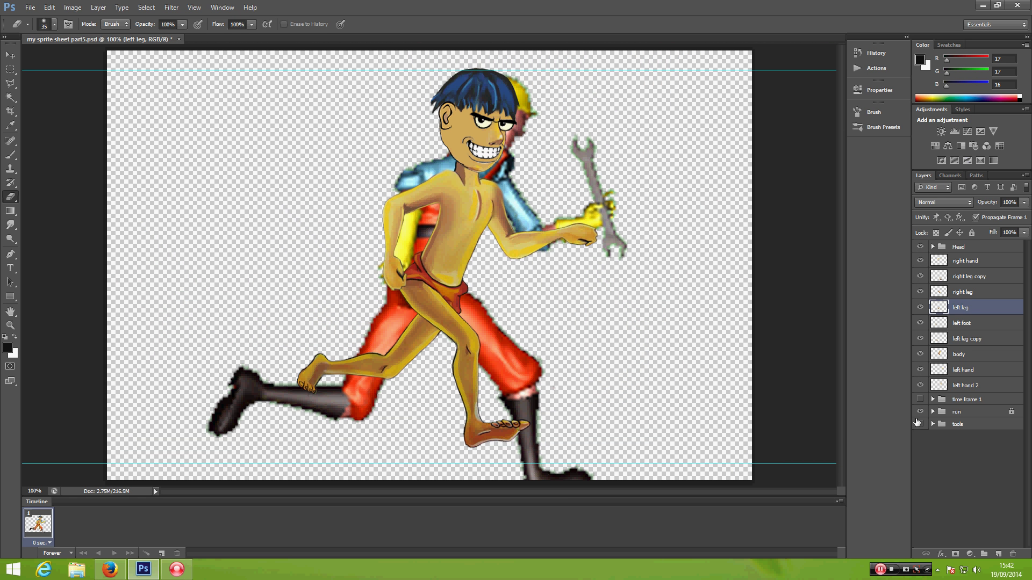
click(920, 412)
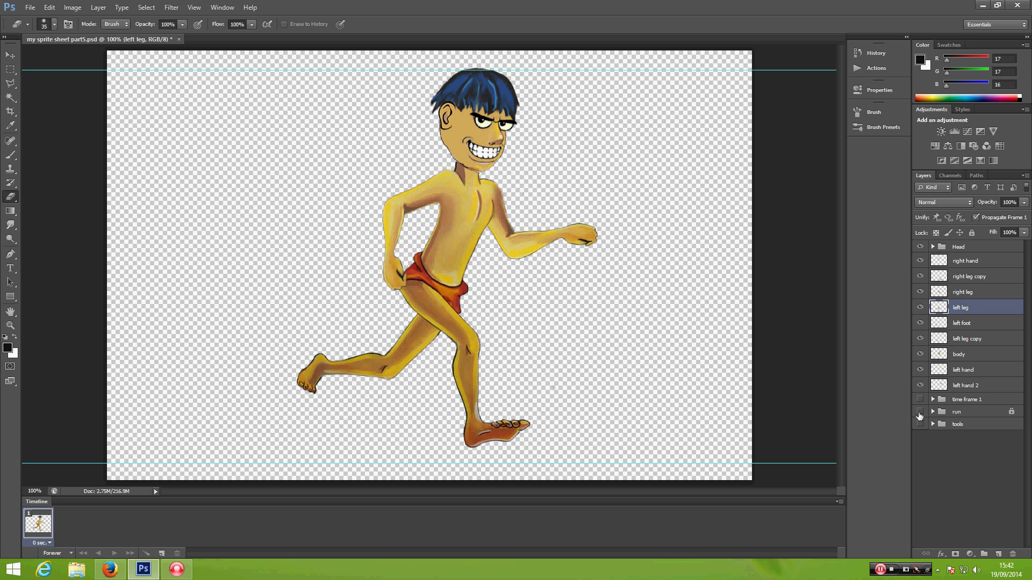
click(969, 388)
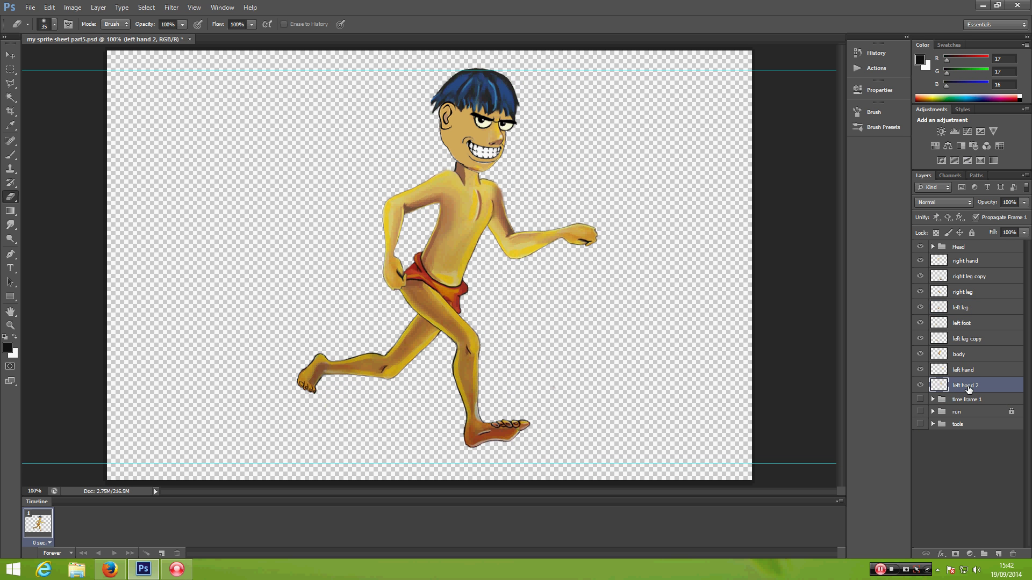
Group the layers from Head to left hand 2 and name the group 'time frame 2'
shift+click(966, 249)
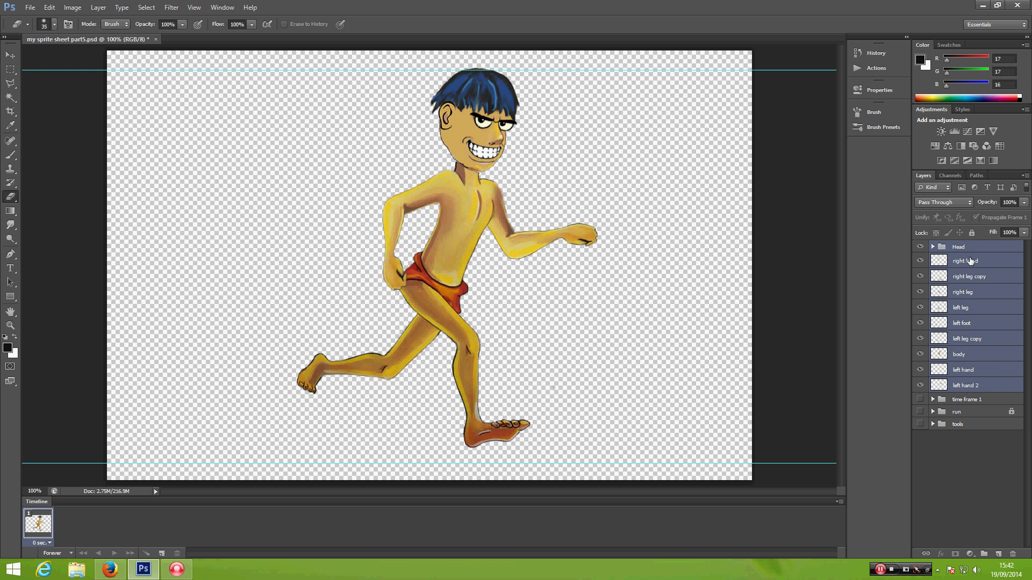
drag(987, 393, 984, 553)
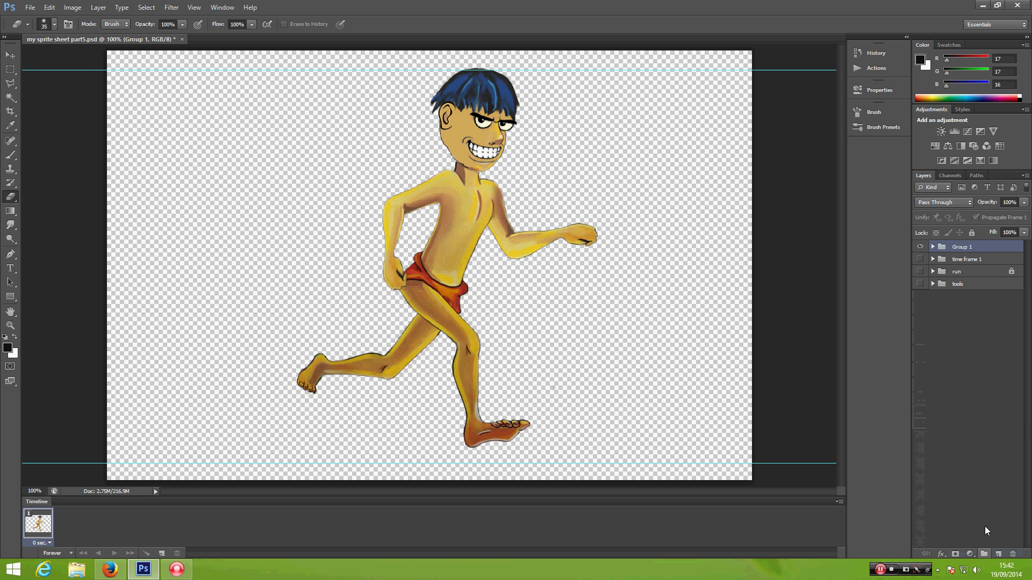
double_click(962, 247)
text(time frame 2)
key(Return)
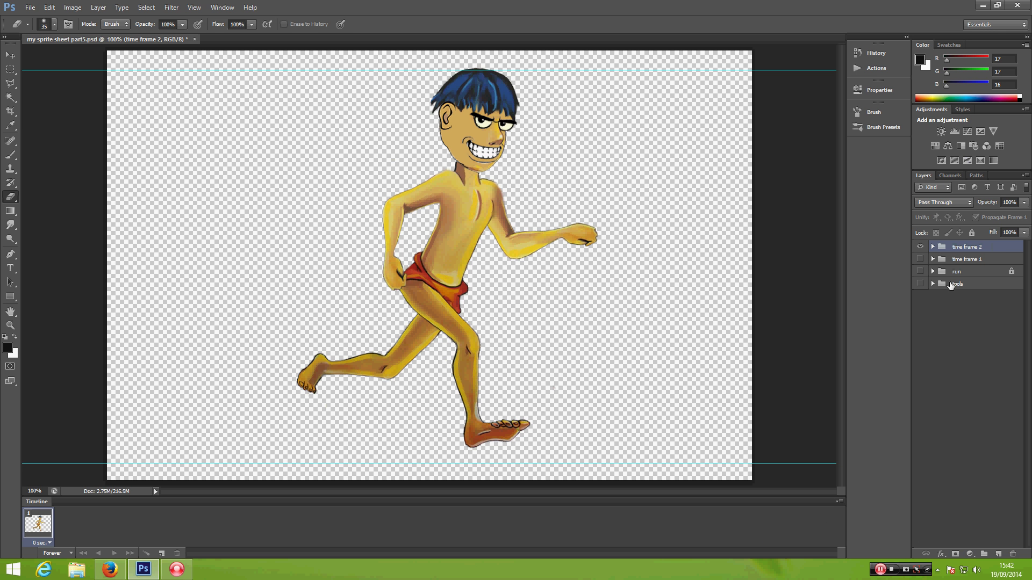
Duplicate 'time frame 2' as 'time frame 2 copy' and hide the original group
drag(962, 248, 985, 554)
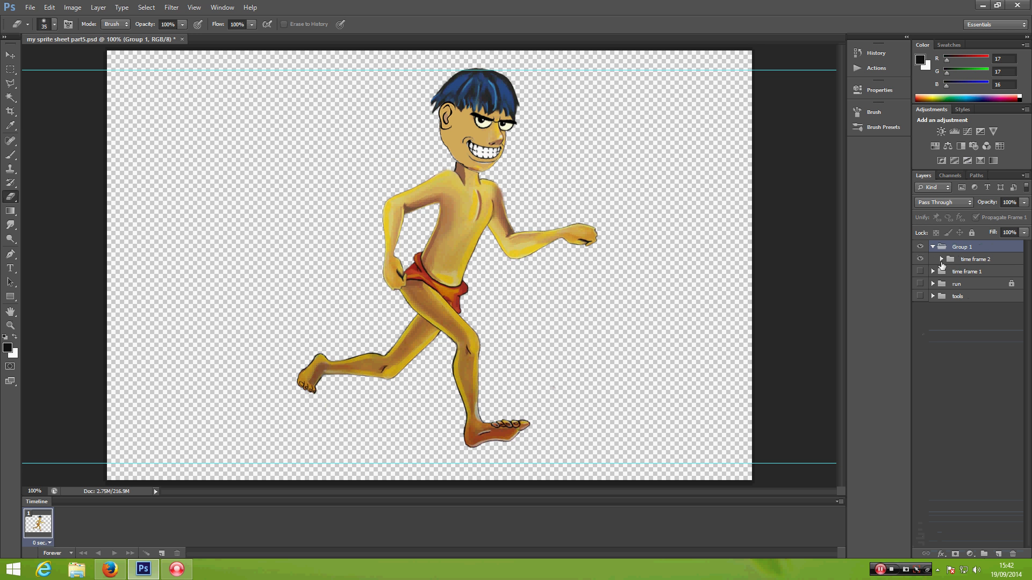
key(ctrl+z)
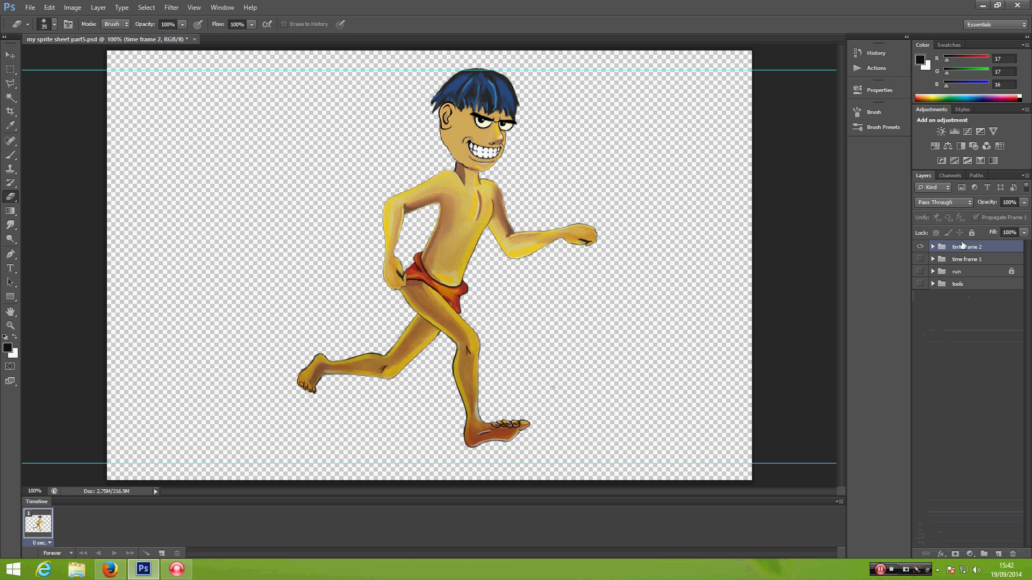
drag(962, 245, 998, 553)
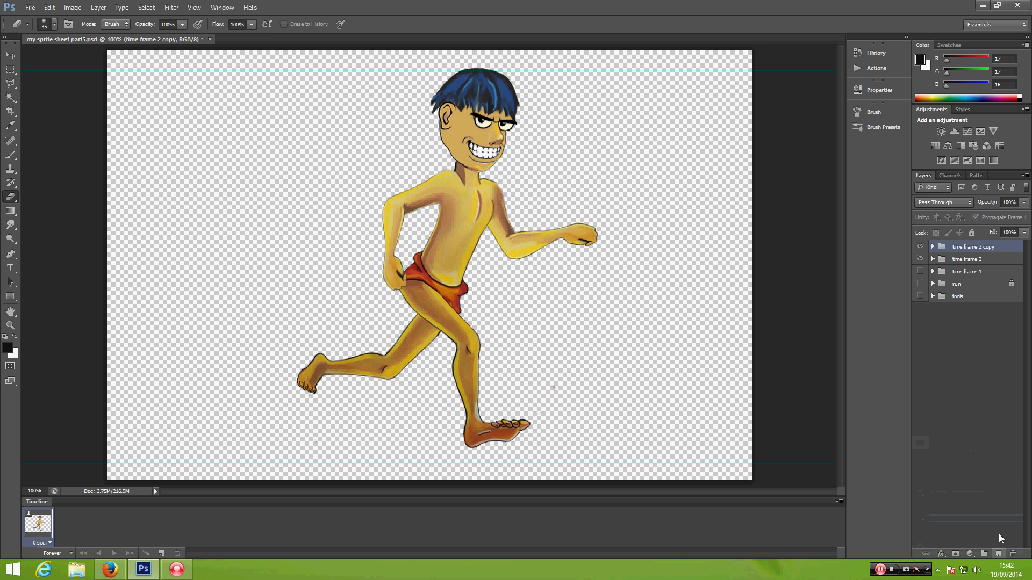
click(921, 260)
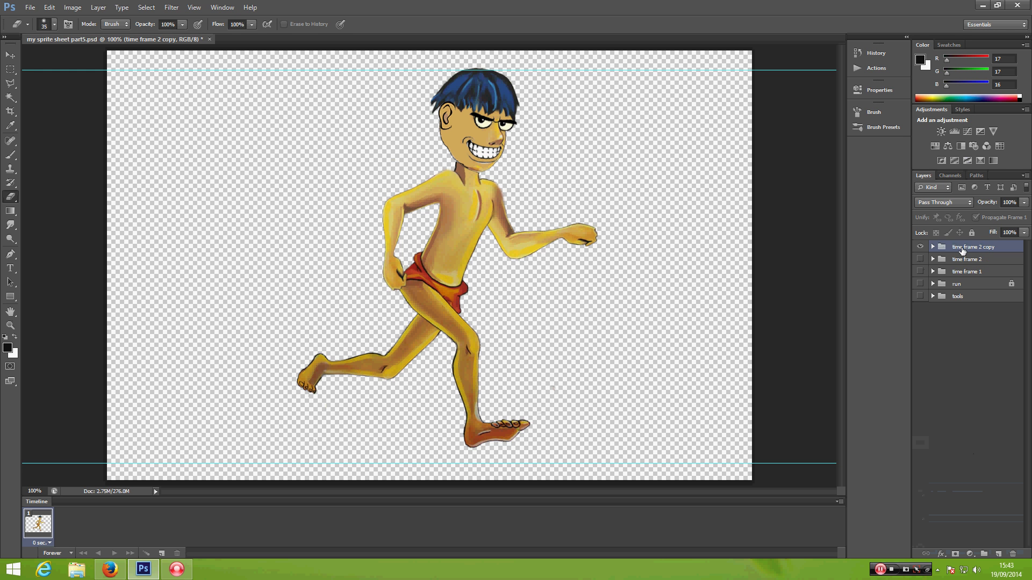
Apply Ungroup Layers to 'time frame 2 copy' so its body-part layers sit above the hidden original
right_click(958, 251)
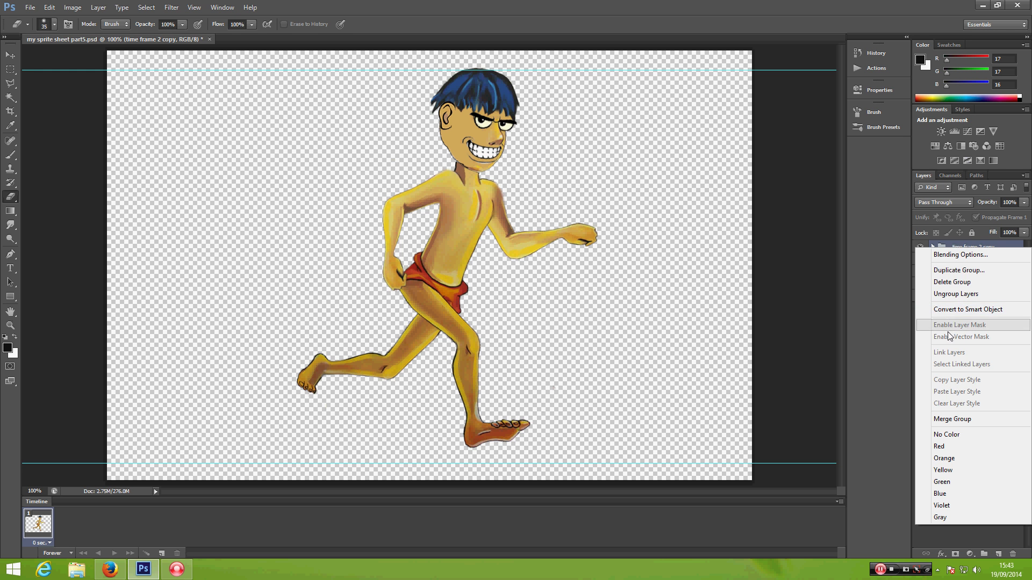
click(885, 299)
click(970, 362)
click(962, 249)
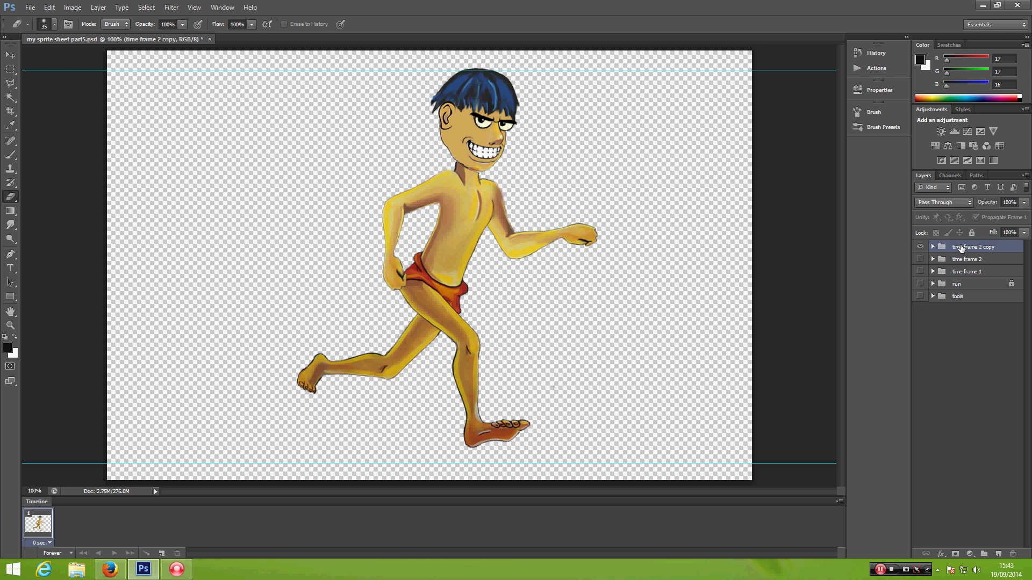
right_click(962, 248)
click(915, 280)
click(933, 248)
right_click(939, 248)
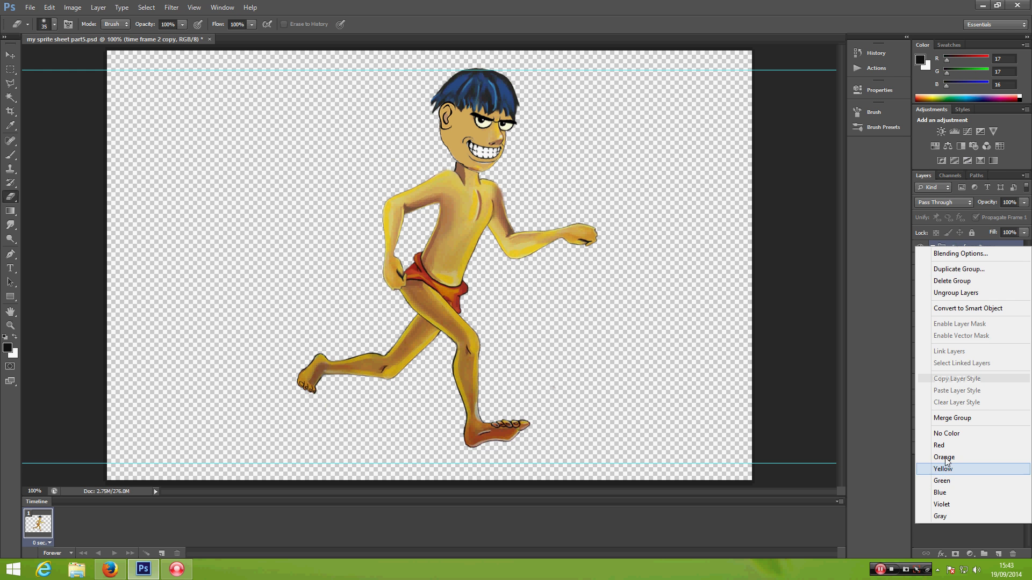
click(956, 293)
click(950, 496)
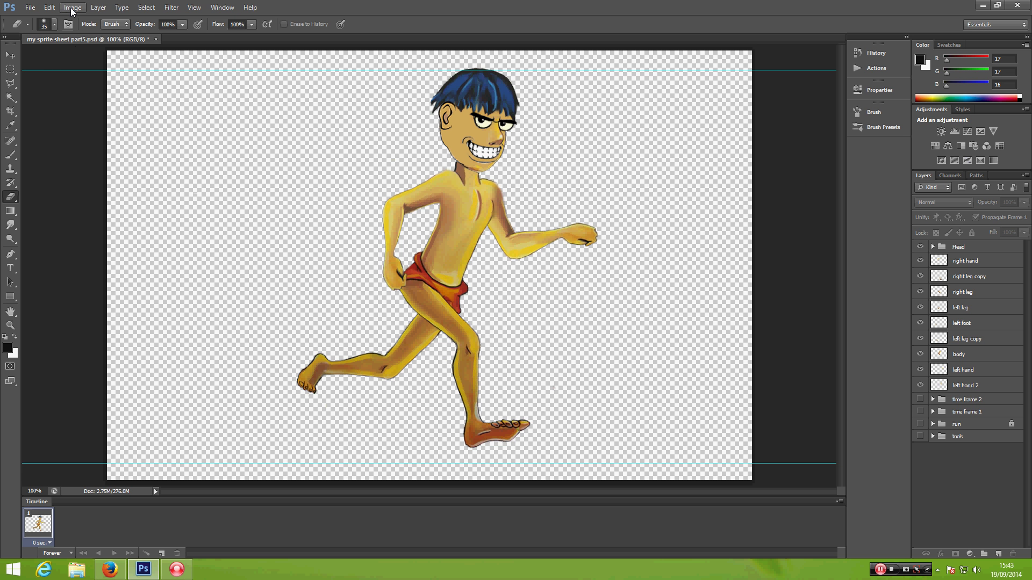
Save 'my sprite sheet part5.psd' with File > Save
click(30, 8)
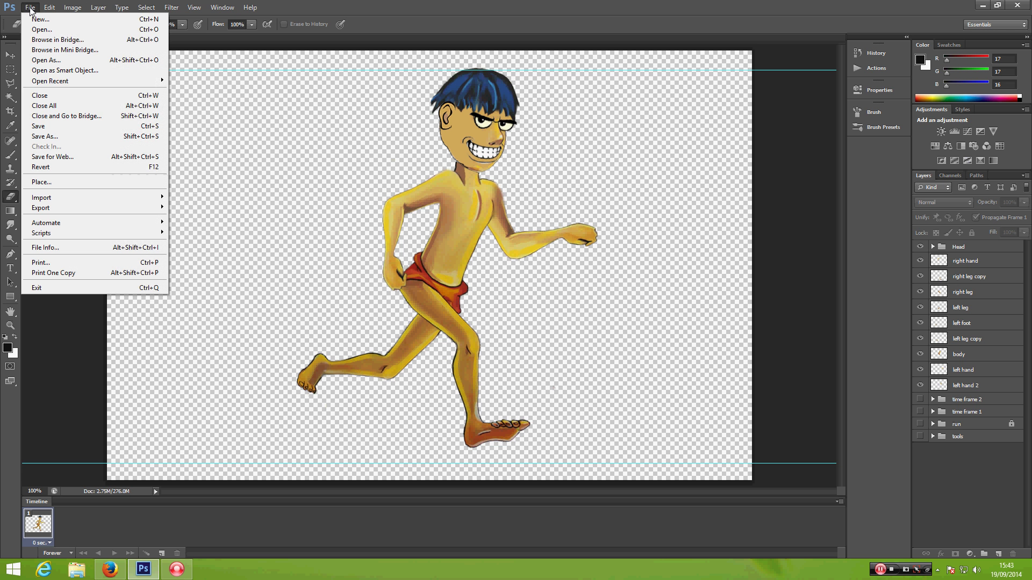
click(36, 127)
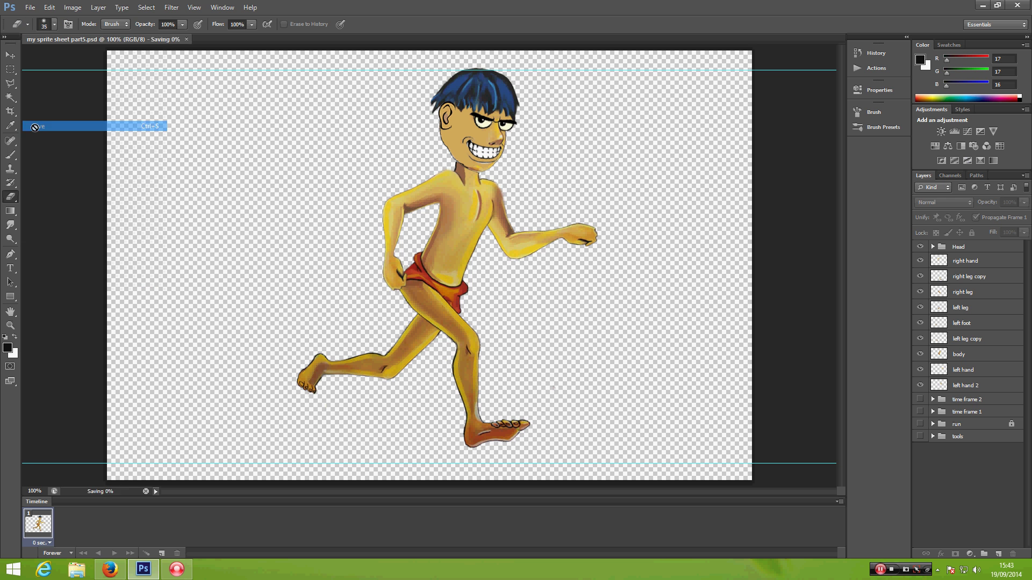